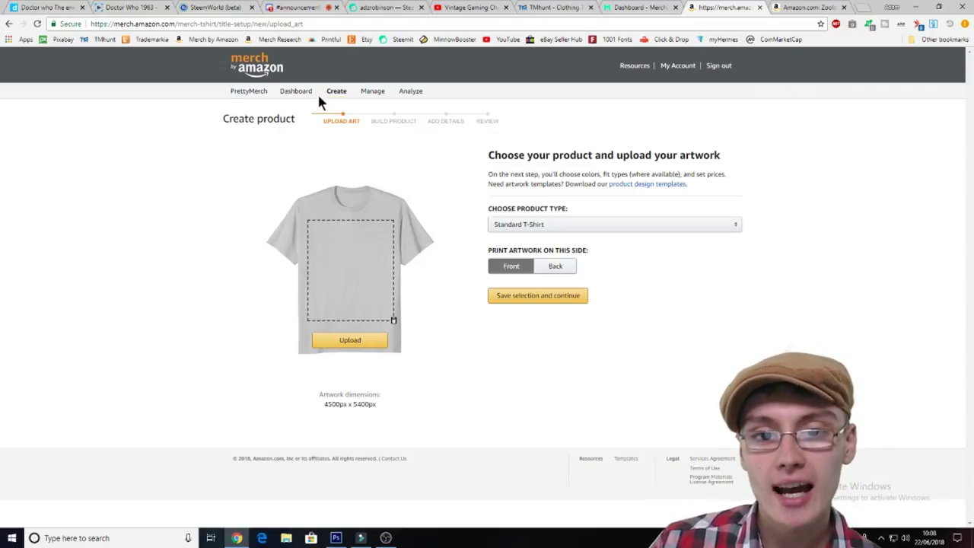
# Upload the lion design Untitled-288877 from the Output folder as the shirt's front artwork.
pyautogui.click(352, 344)
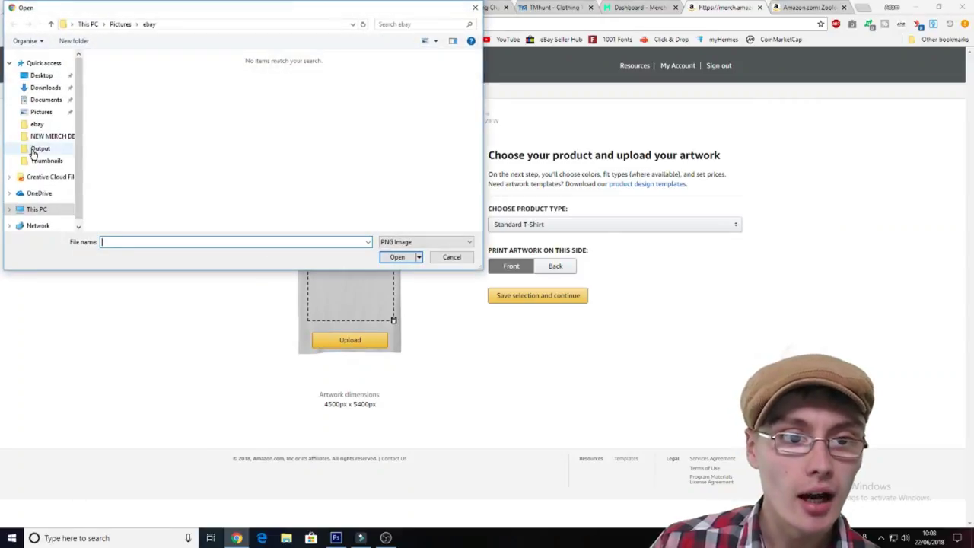
pyautogui.click(39, 149)
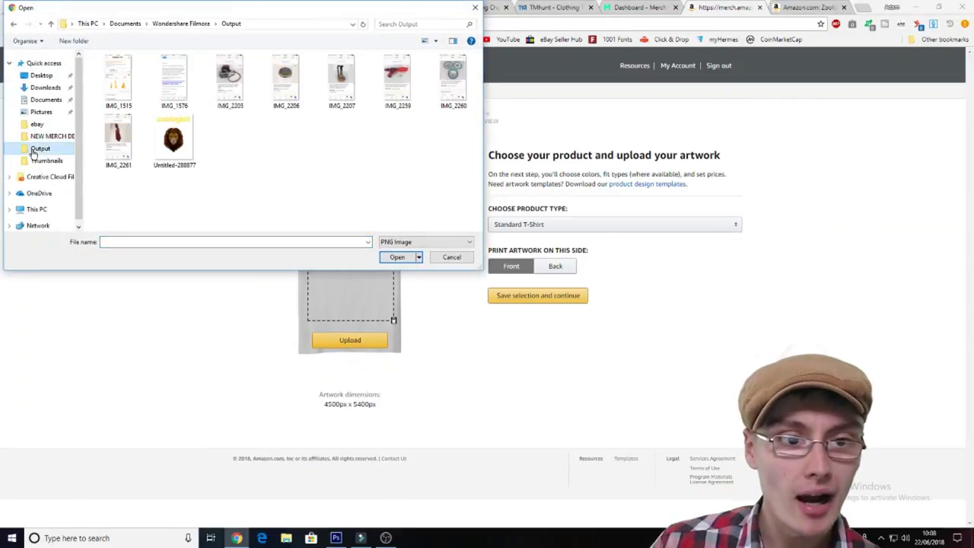
pyautogui.click(174, 143)
pyautogui.click(386, 258)
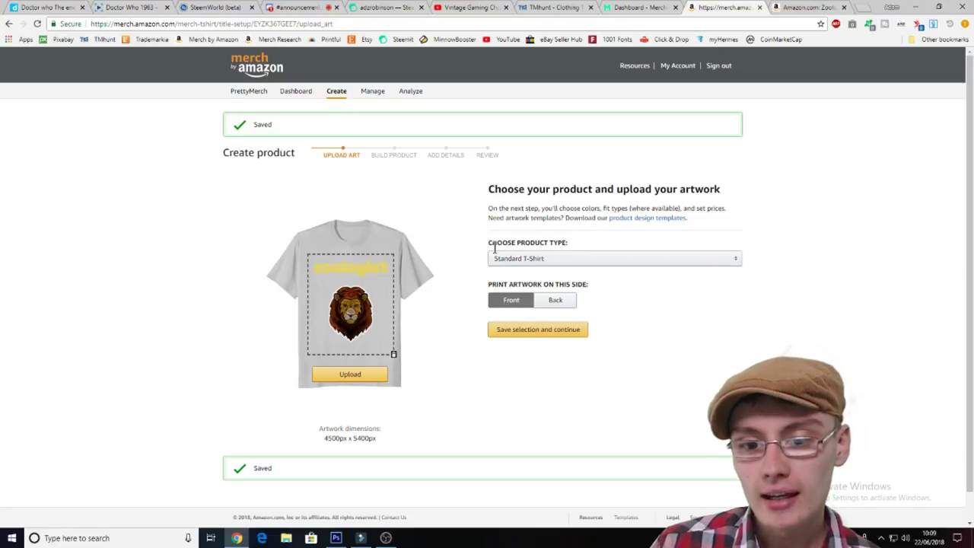
# Review the available product types, keep Standard T-Shirt with front printing, and save the selection to continue.
pyautogui.click(577, 258)
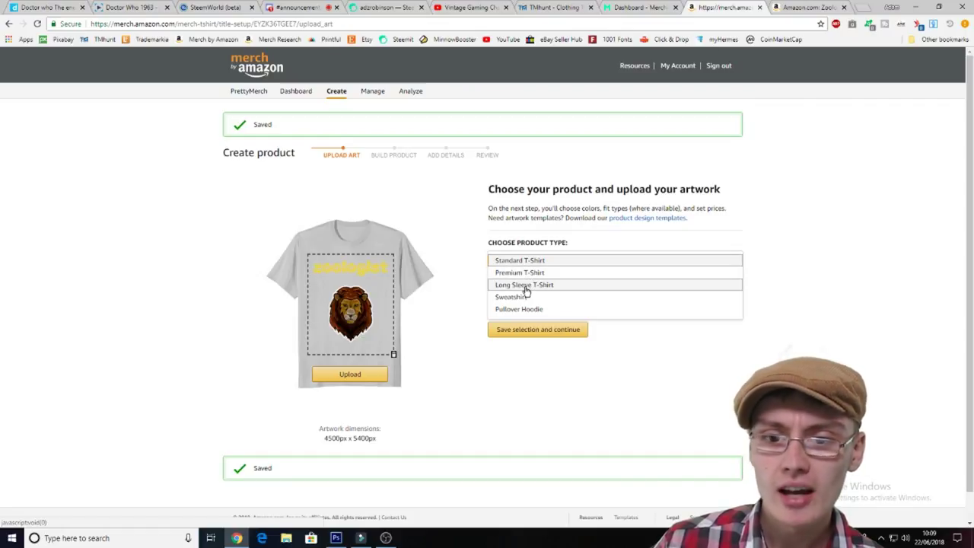
pyautogui.click(457, 283)
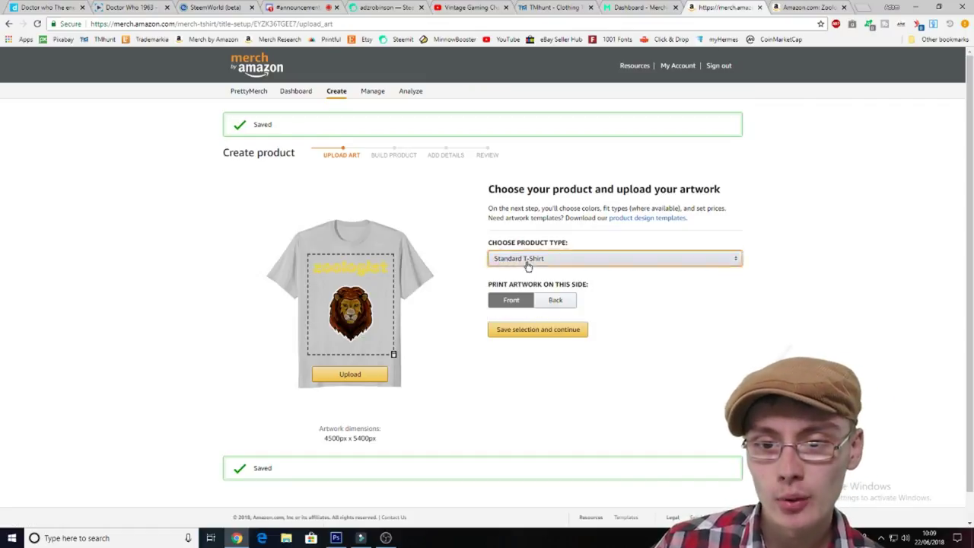
pyautogui.click(523, 328)
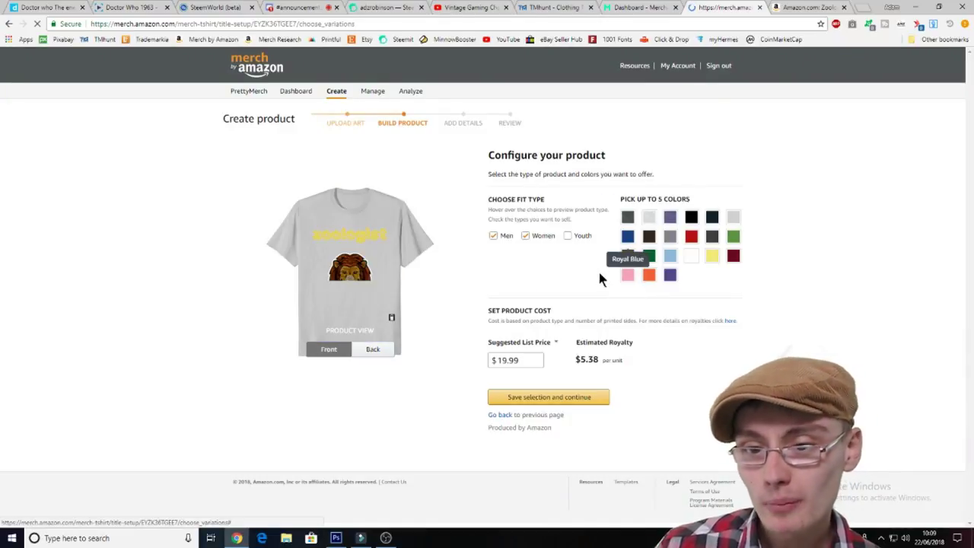
# Offer the shirt in the Men, Women and Youth fit types.
pyautogui.click(568, 236)
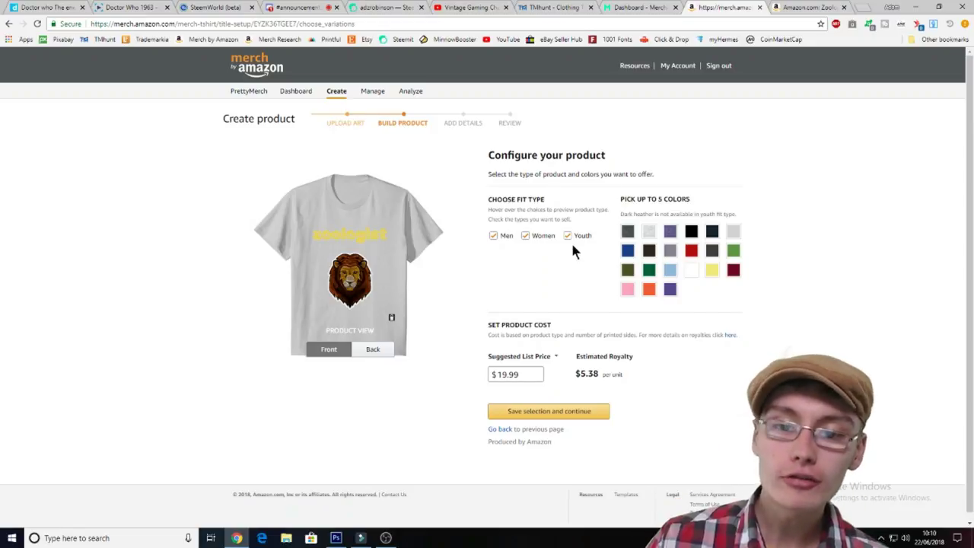
pyautogui.click(569, 236)
pyautogui.click(525, 236)
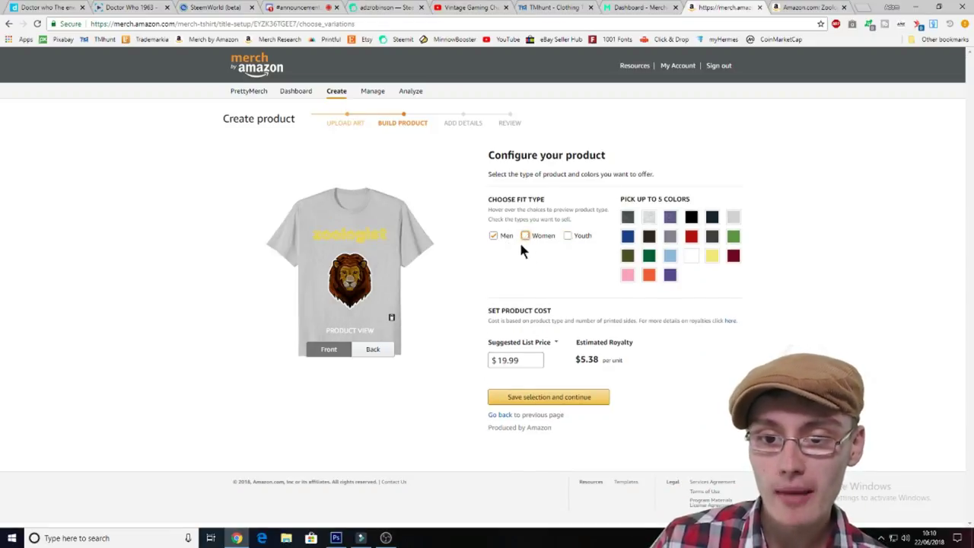
pyautogui.click(525, 236)
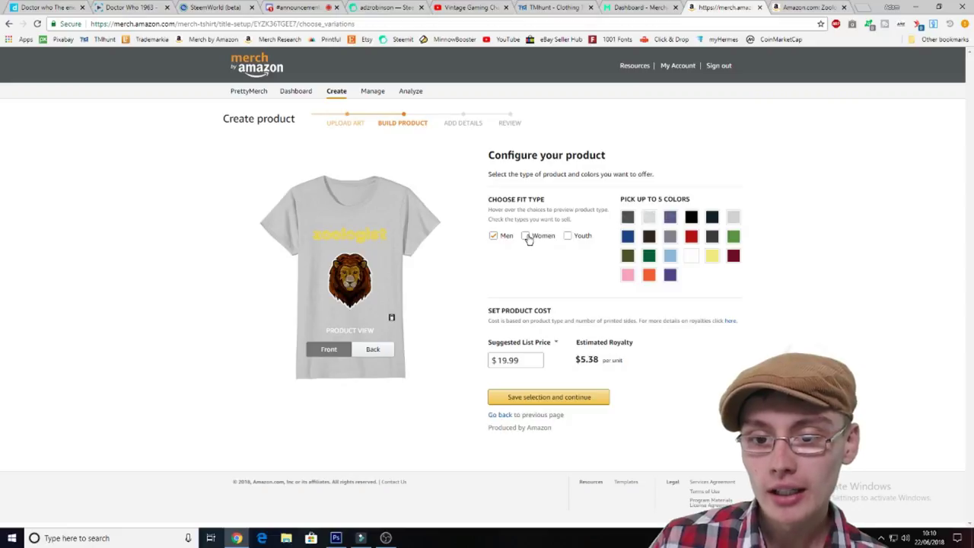
pyautogui.click(568, 236)
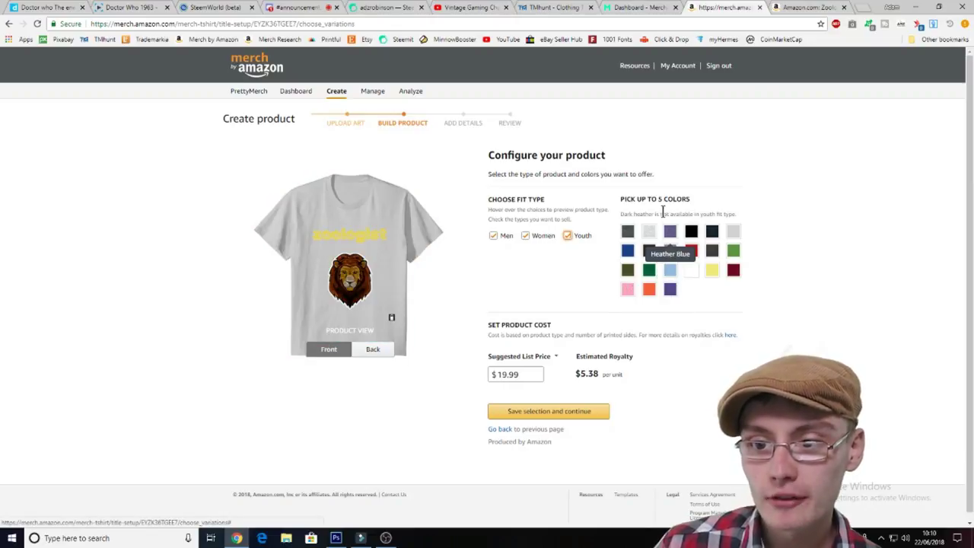
pyautogui.moveTo(651, 199); pyautogui.dragTo(707, 213)
pyautogui.click(727, 210)
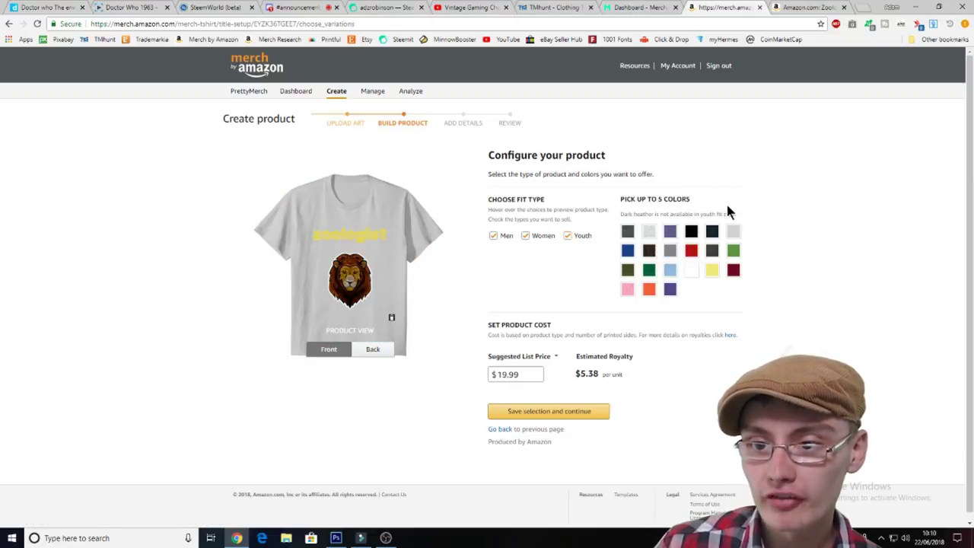
# Choose five shirt colors: red, royal blue, black, navy and kelly green.
pyautogui.click(691, 251)
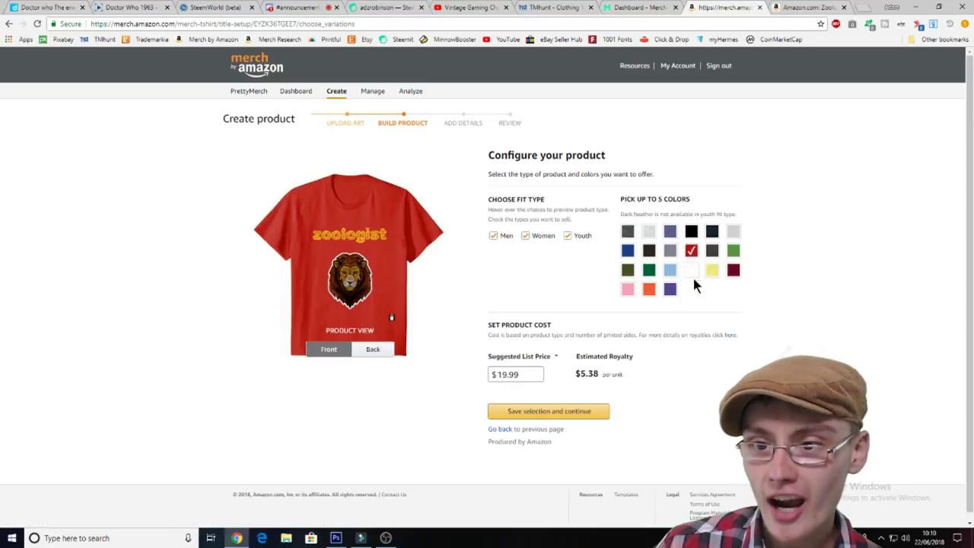
pyautogui.click(628, 254)
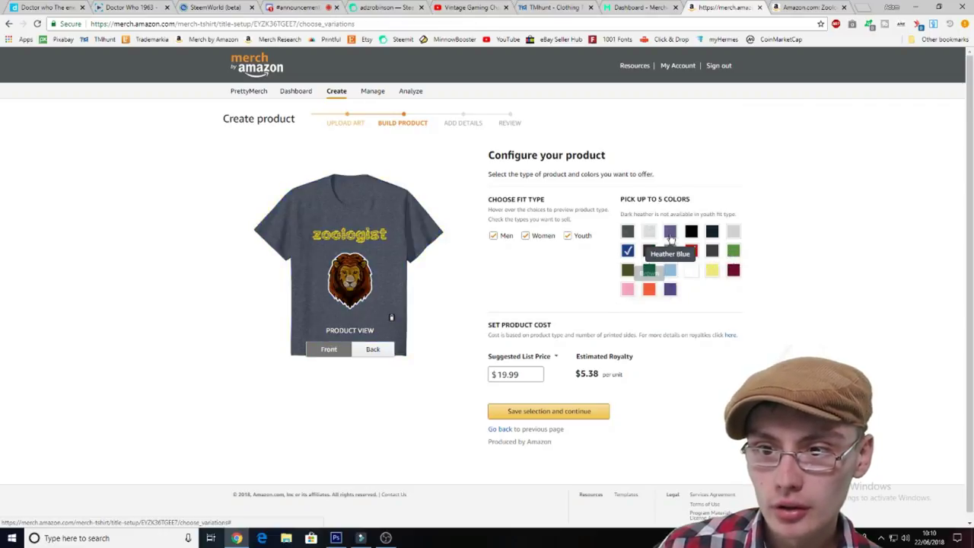
pyautogui.click(691, 233)
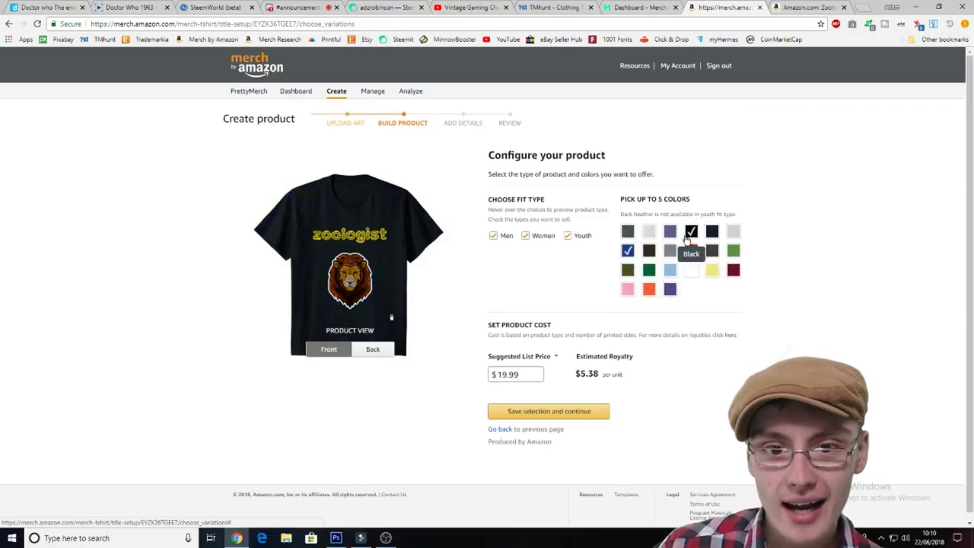
pyautogui.click(691, 250)
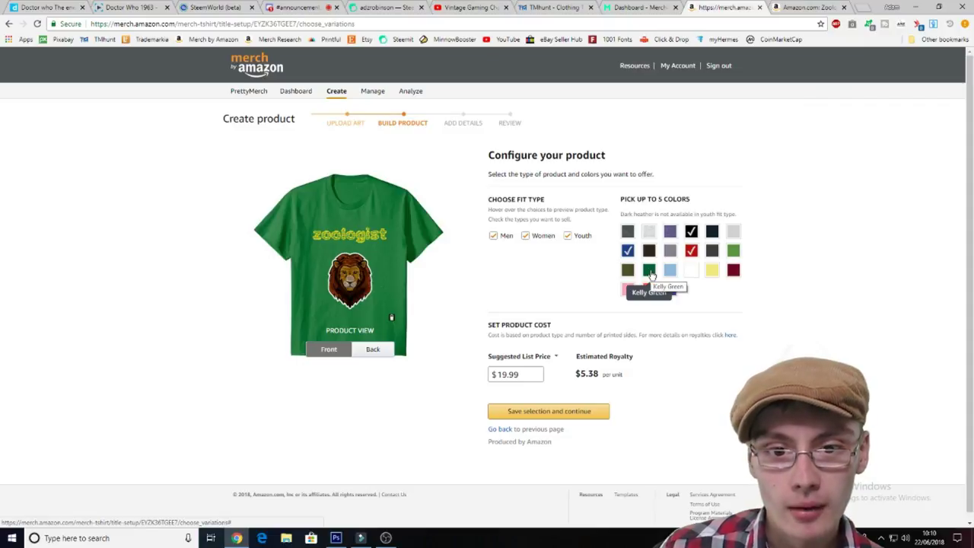
pyautogui.click(712, 235)
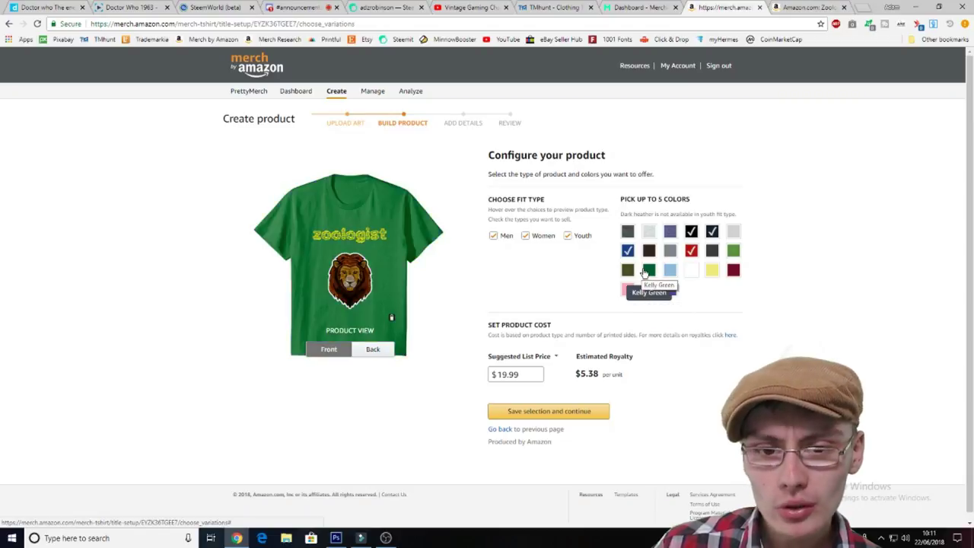
pyautogui.click(646, 271)
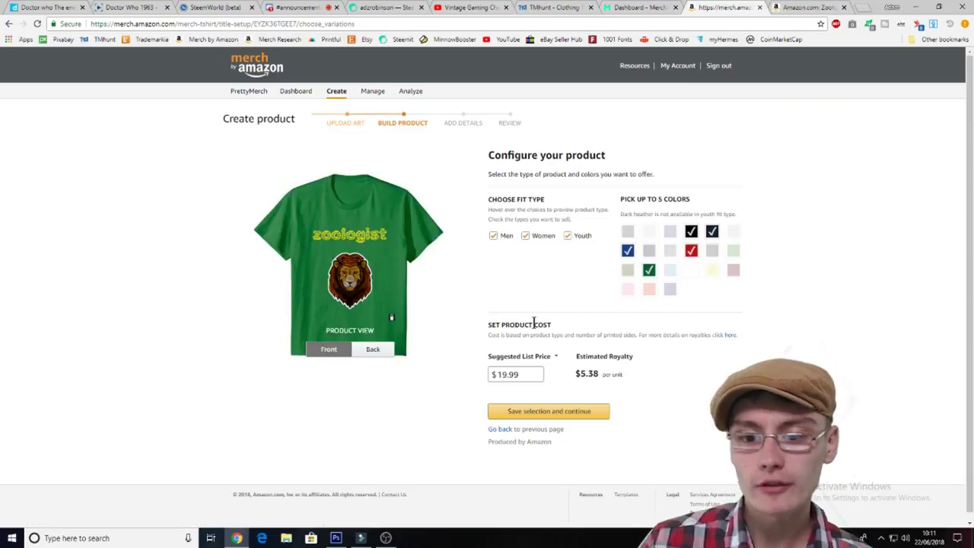
# Set the suggested list price to $17.99 and save the product configuration to continue.
pyautogui.click(508, 374)
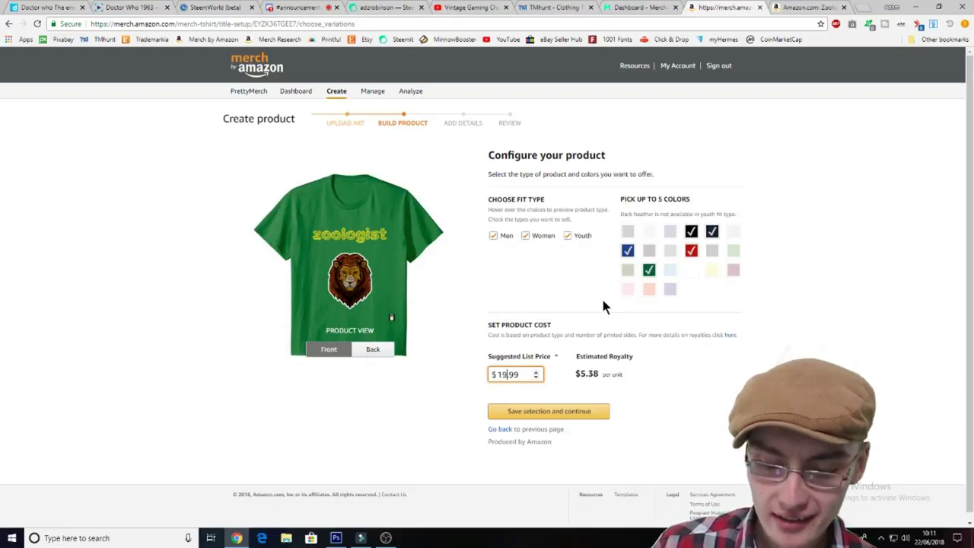
pyautogui.press('BackSpace')
pyautogui.write('7')
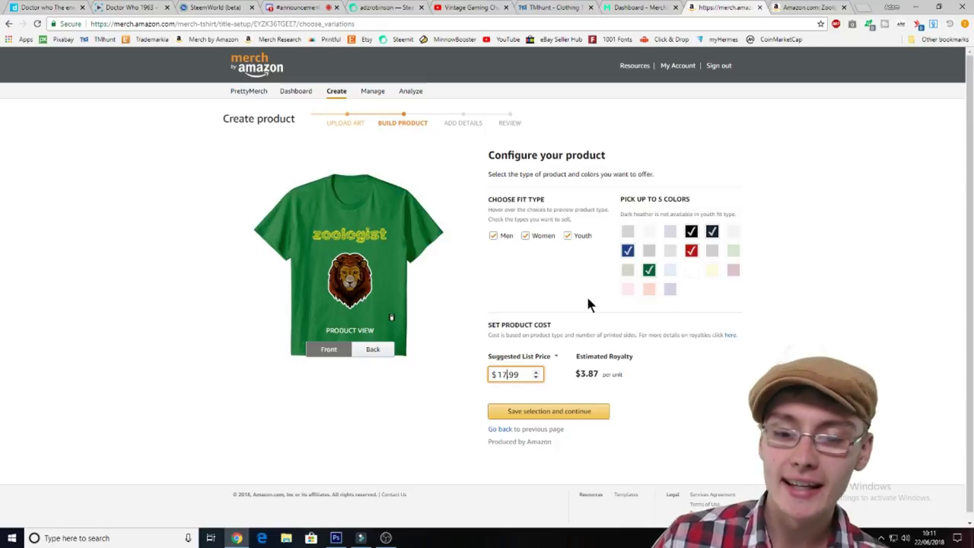
pyautogui.click(573, 325)
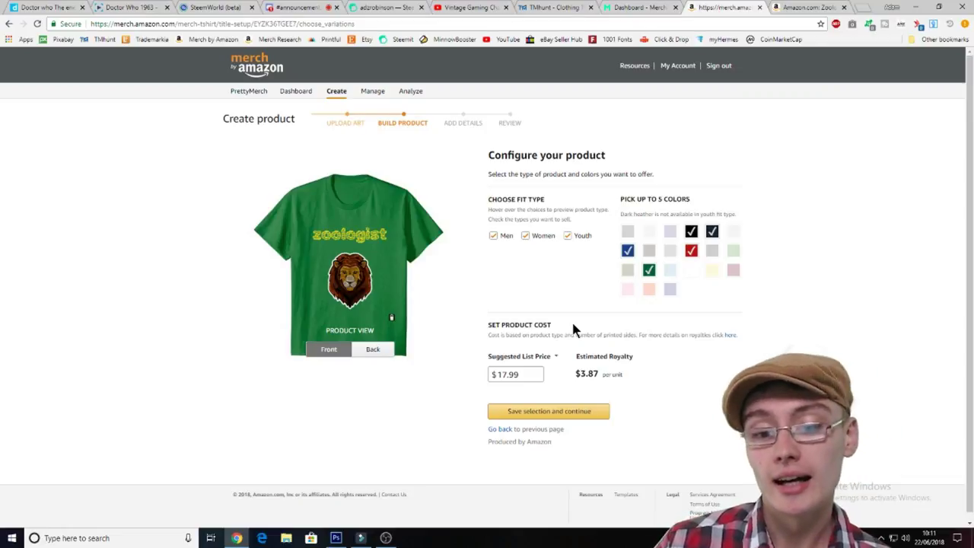
pyautogui.click(563, 415)
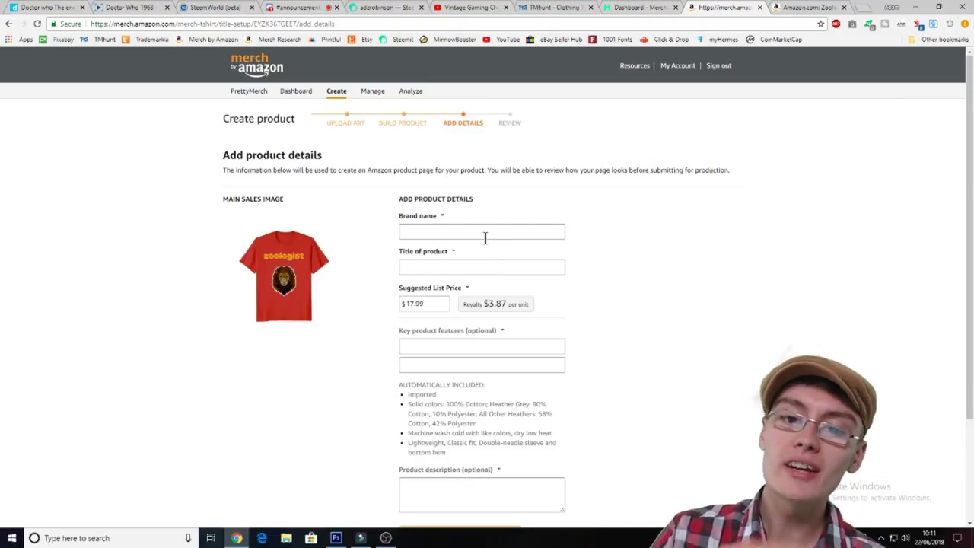
# Copy the title "Zoologist Lion Animal Lovers Biology Experts Novelty T Shirt" from the existing Amazon listing into the product title.
pyautogui.click(502, 236)
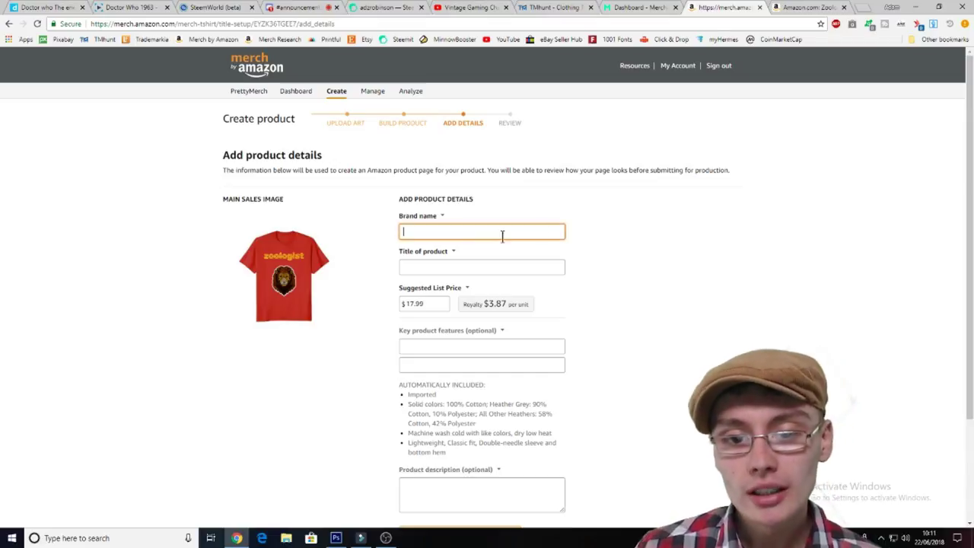
pyautogui.click(796, 7)
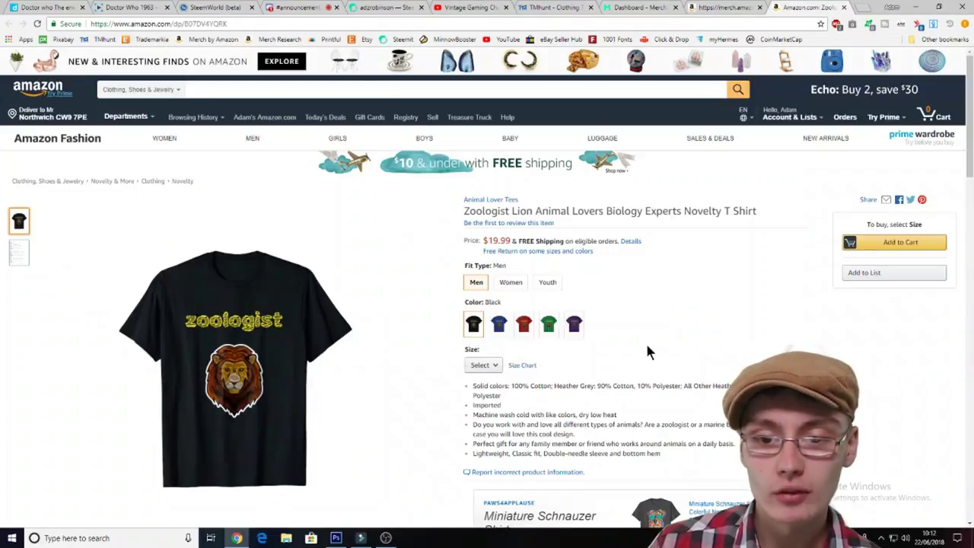
pyautogui.moveTo(464, 212); pyautogui.dragTo(759, 210)
pyautogui.rightClick(750, 214)
pyautogui.click(760, 224)
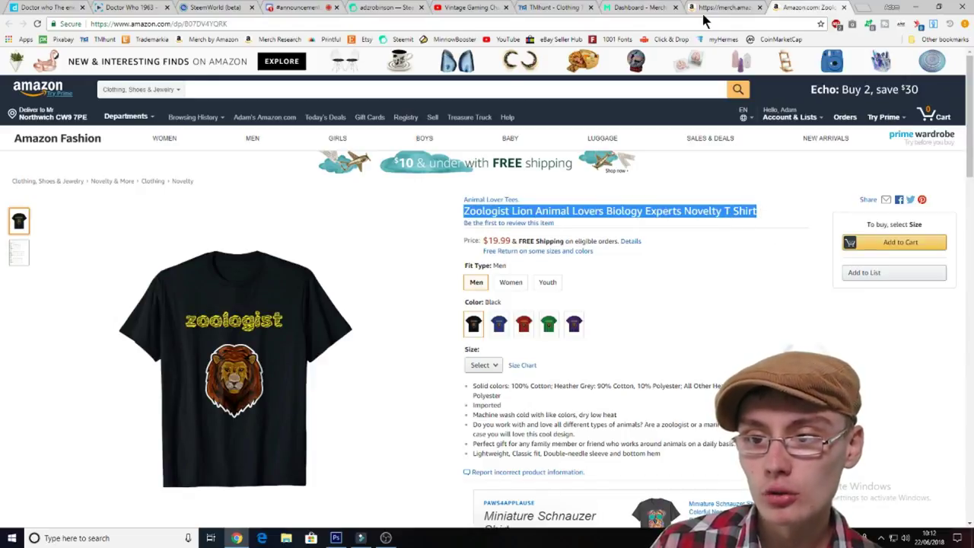
pyautogui.click(706, 9)
pyautogui.rightClick(452, 267)
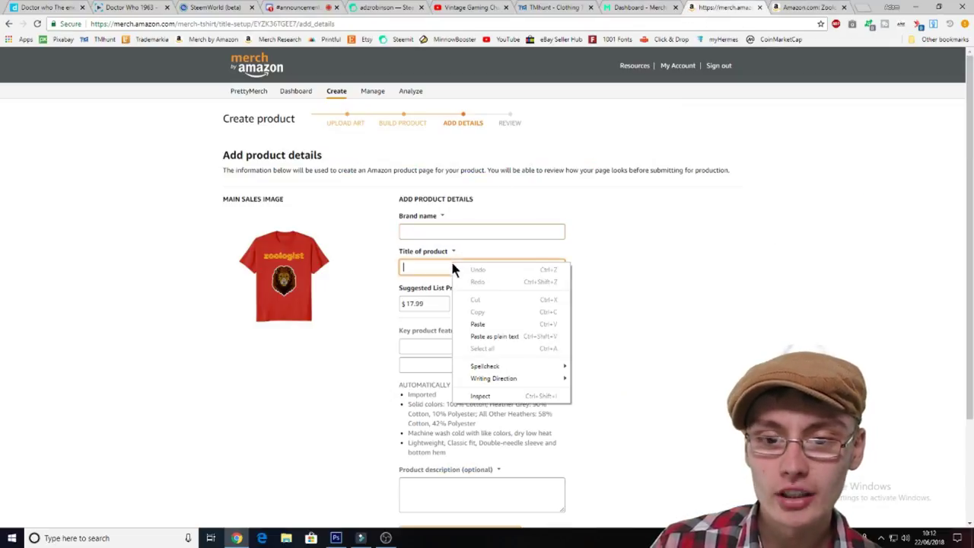
pyautogui.click(478, 324)
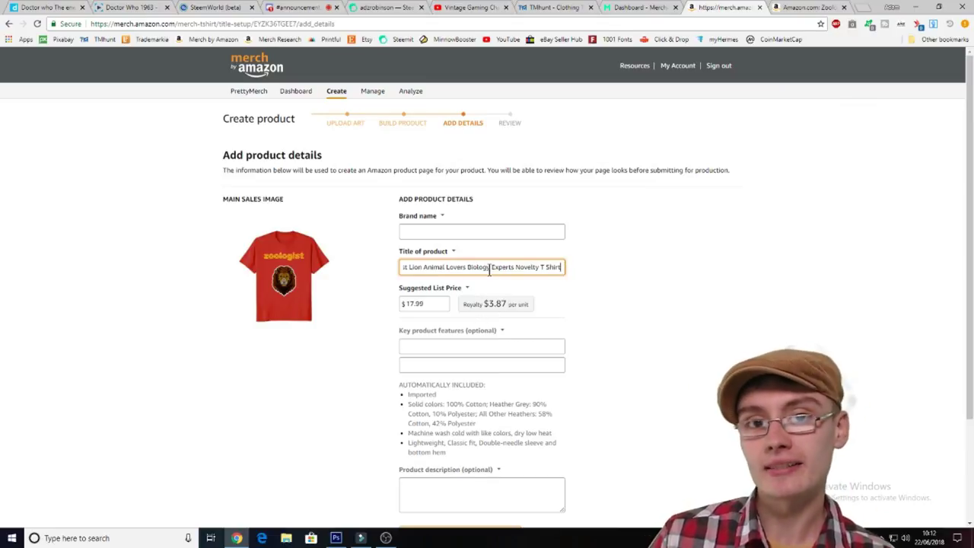
# Enter "Zoologists Shirts" as the brand name.
pyautogui.click(455, 231)
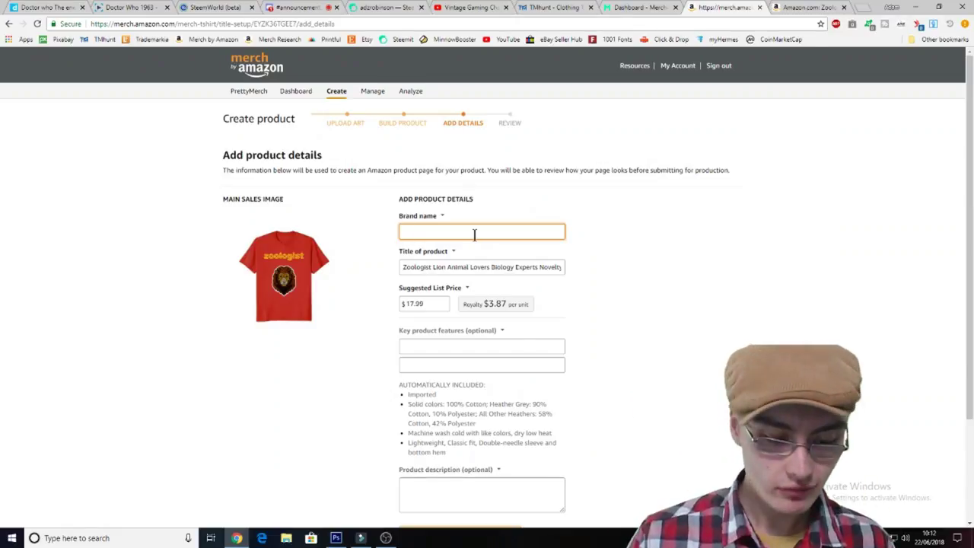
pyautogui.write('Zoolog')
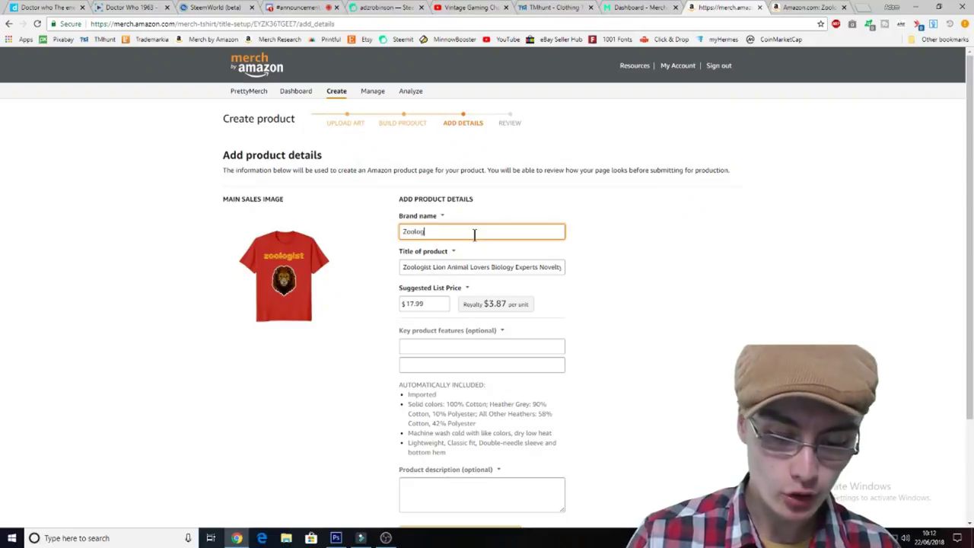
pyautogui.write('ists ')
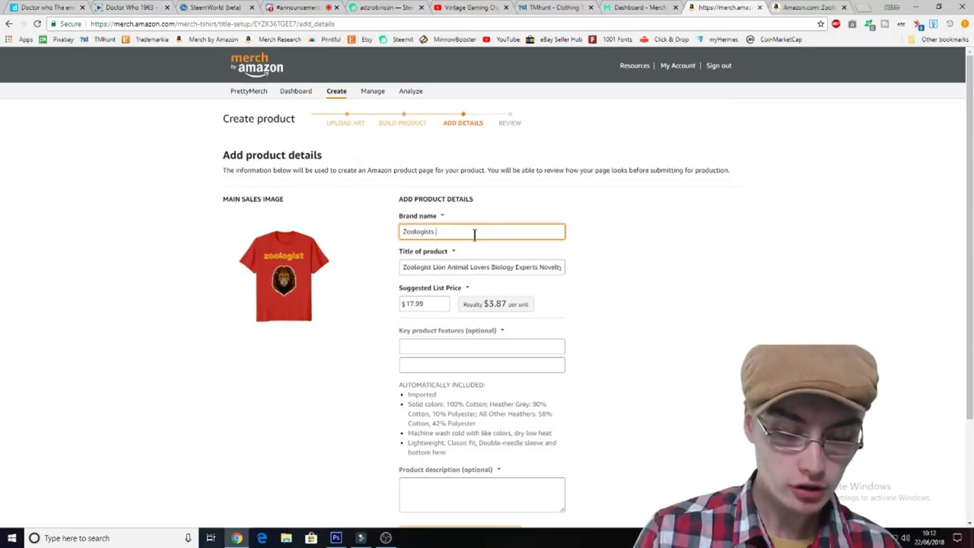
pyautogui.write('Shirts')
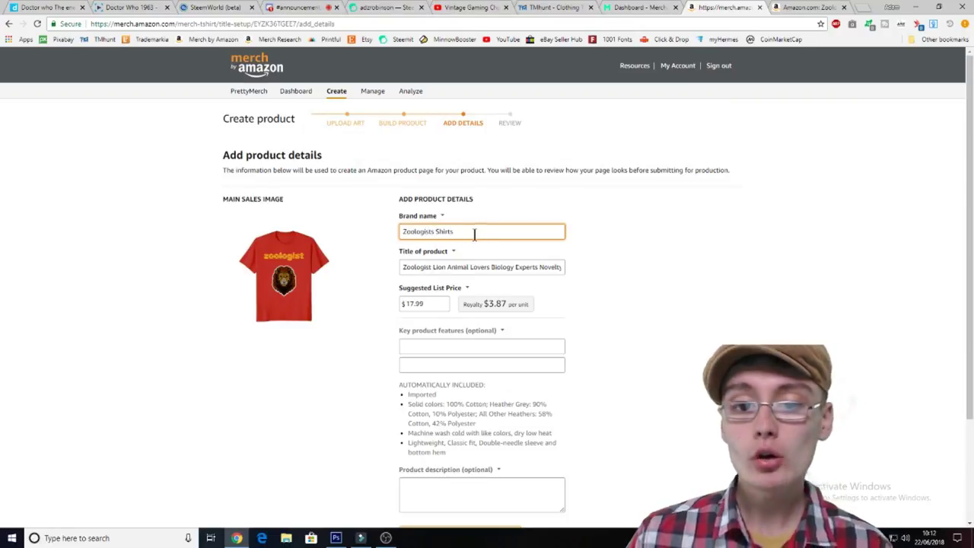
# Copy the brand name and search TMhunt for exact clothing trademark matches of "Zoologists Shirts".
pyautogui.moveTo(474, 233); pyautogui.dragTo(401, 253)
pyautogui.rightClick(438, 232)
pyautogui.click(468, 252)
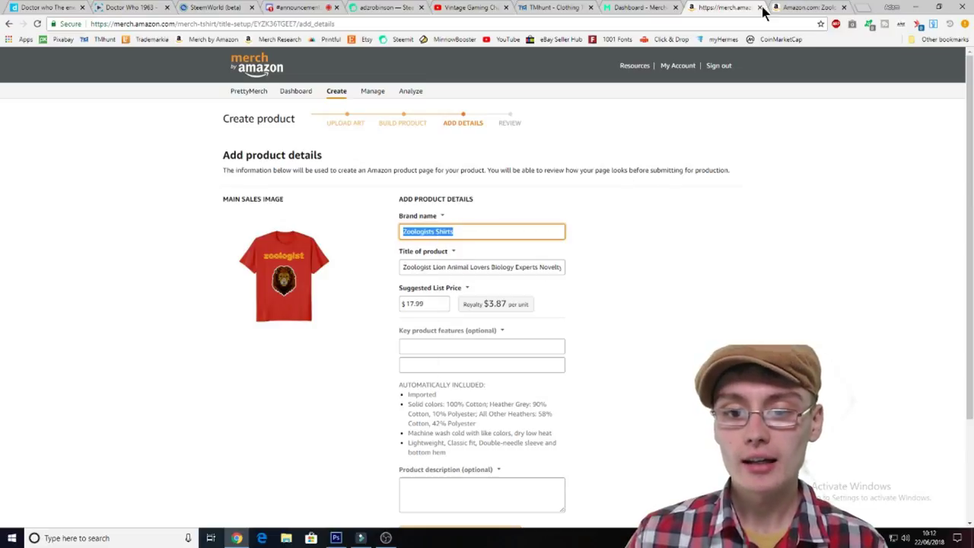
pyautogui.click(554, 7)
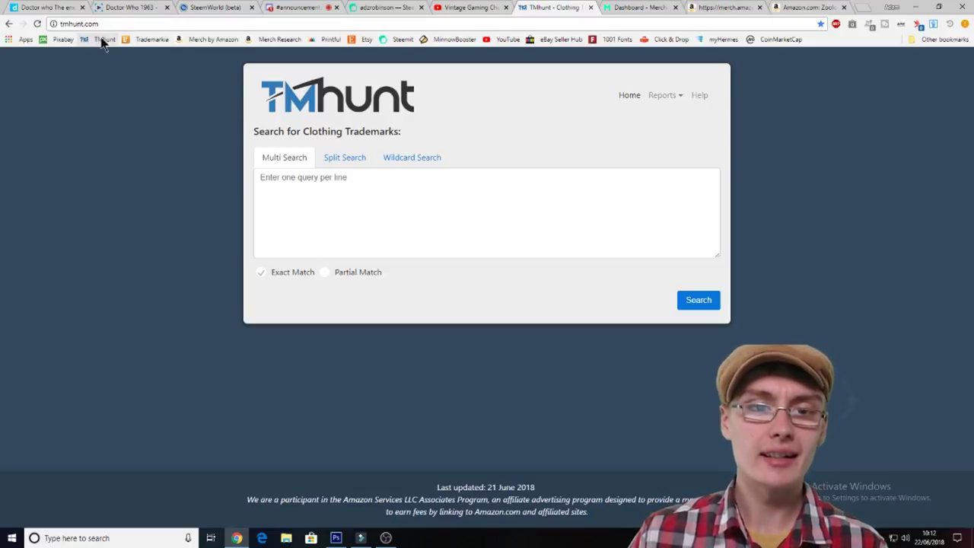
pyautogui.rightClick(339, 179)
pyautogui.click(368, 241)
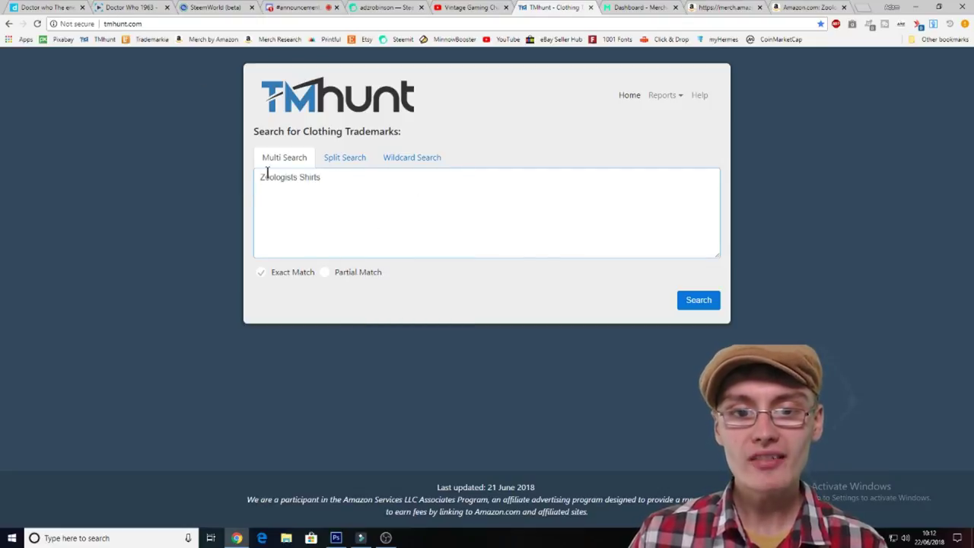
pyautogui.click(686, 303)
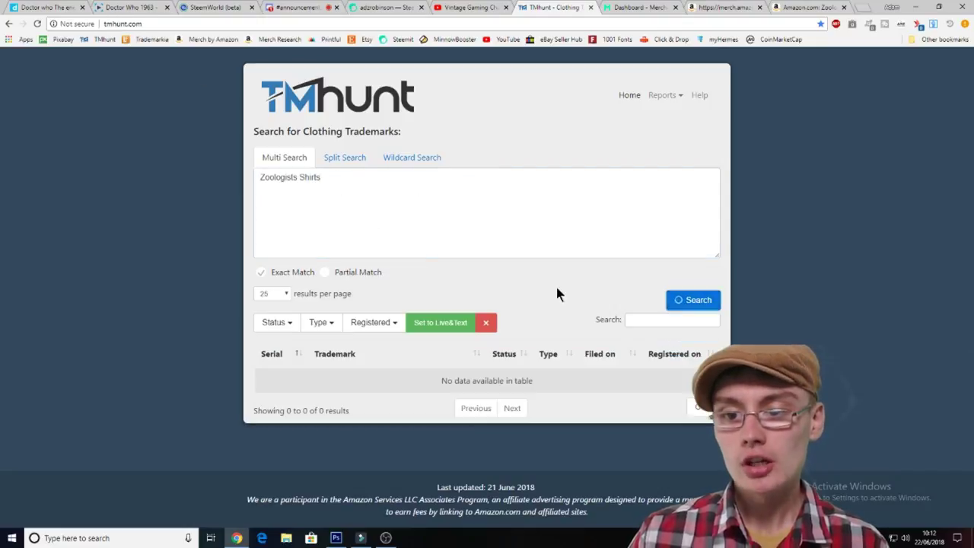
pyautogui.moveTo(441, 380); pyautogui.dragTo(585, 381)
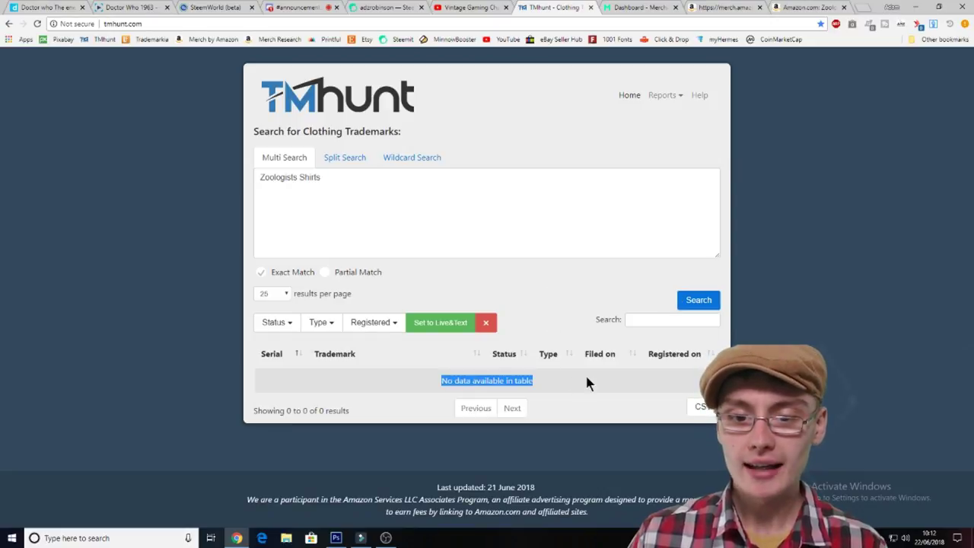
# Switch from TMhunt to the Merch by Amazon product details and read through the full product title.
pyautogui.click(560, 303)
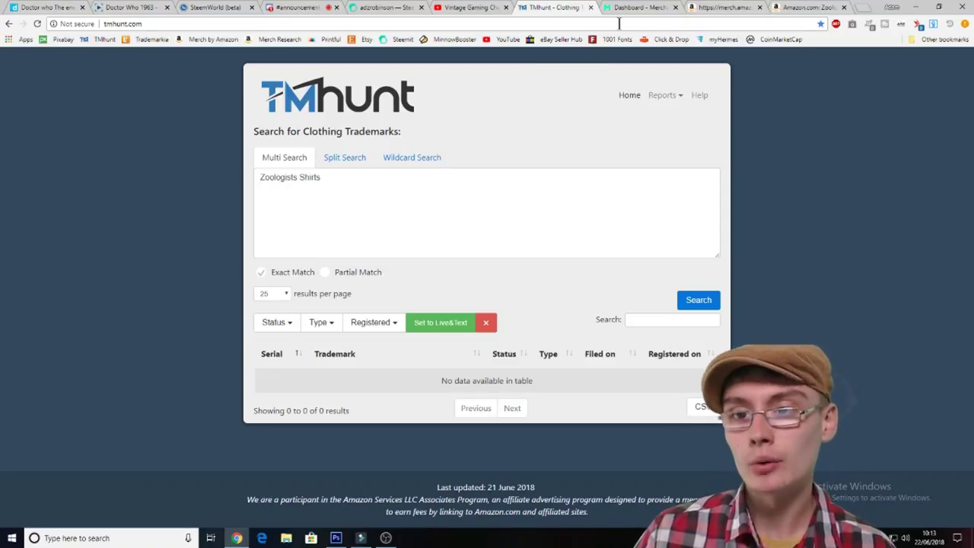
pyautogui.click(744, 8)
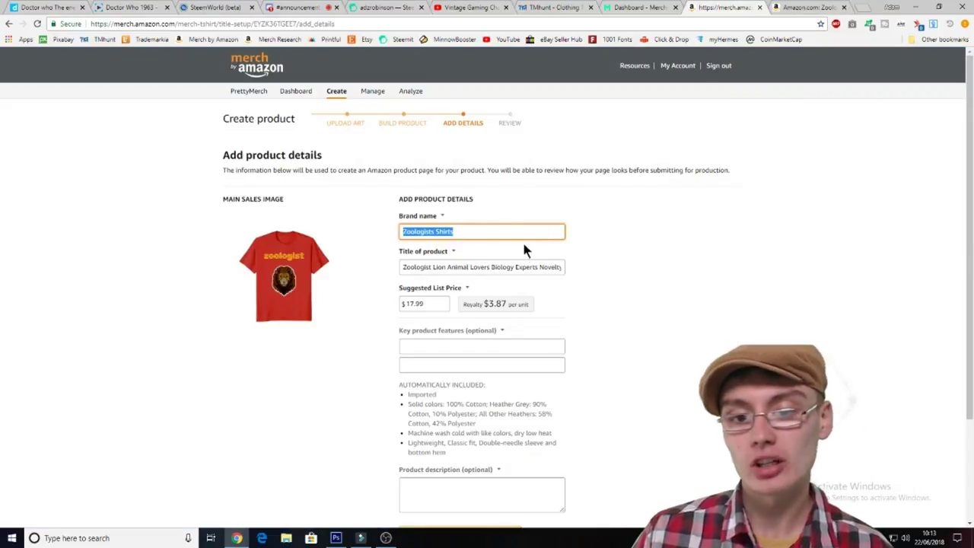
pyautogui.click(479, 229)
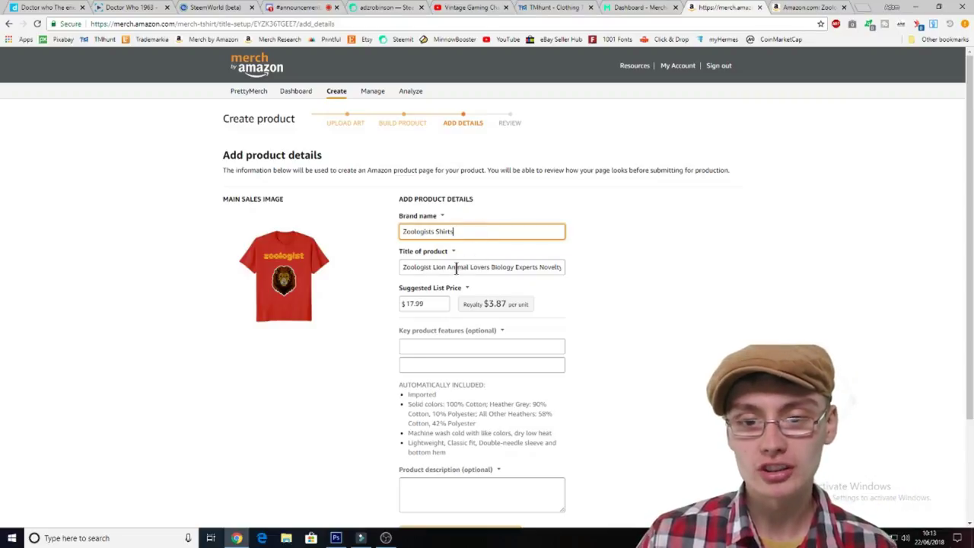
pyautogui.click(422, 271)
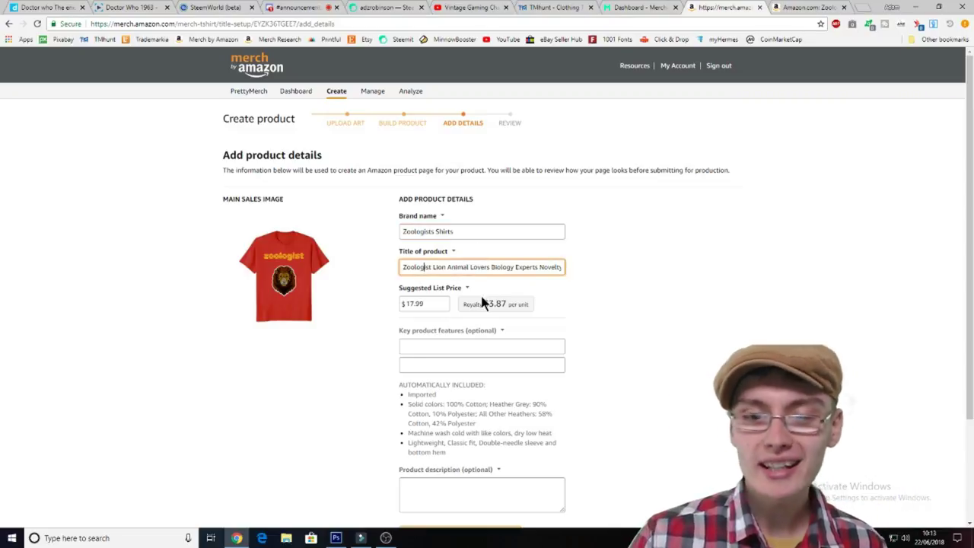
pyautogui.press('End')
pyautogui.write('T Shirt')
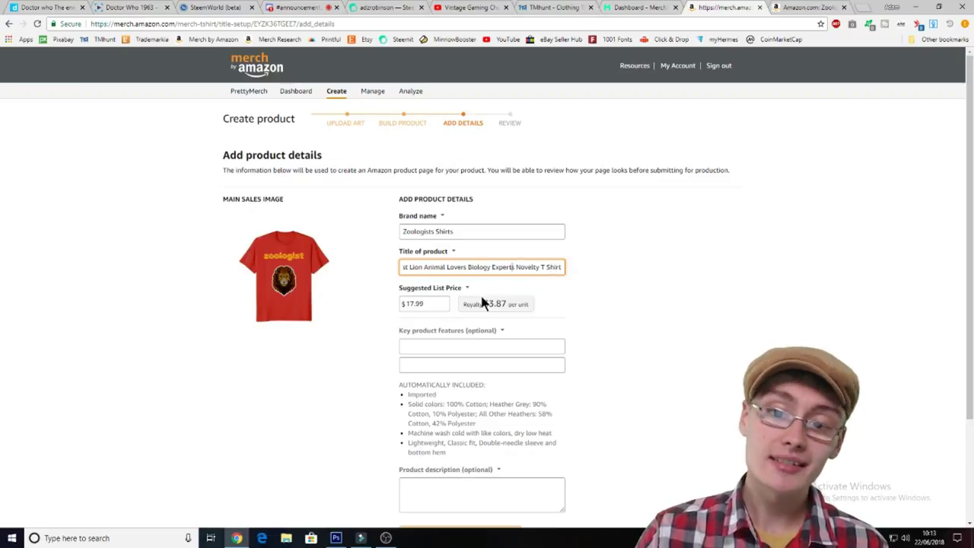
pyautogui.press('Home')
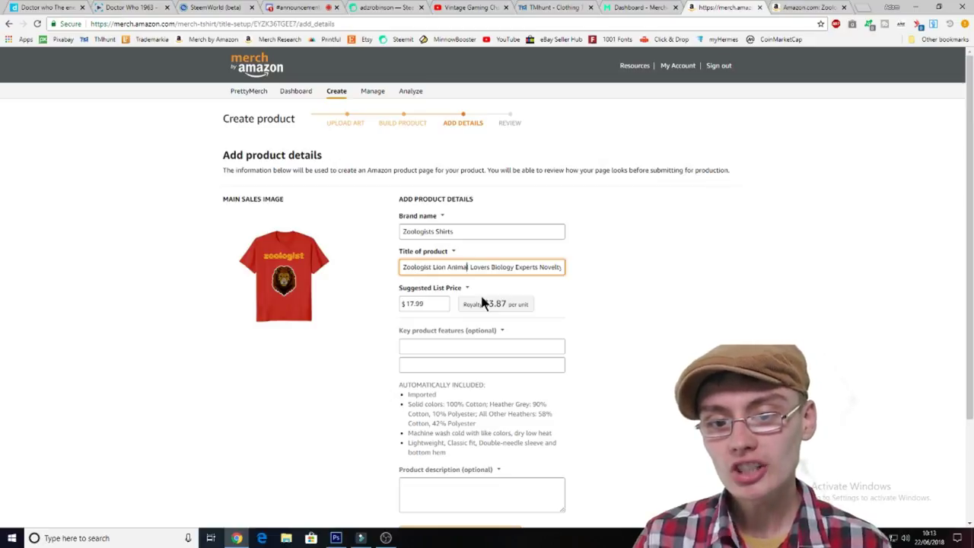
pyautogui.press('End')
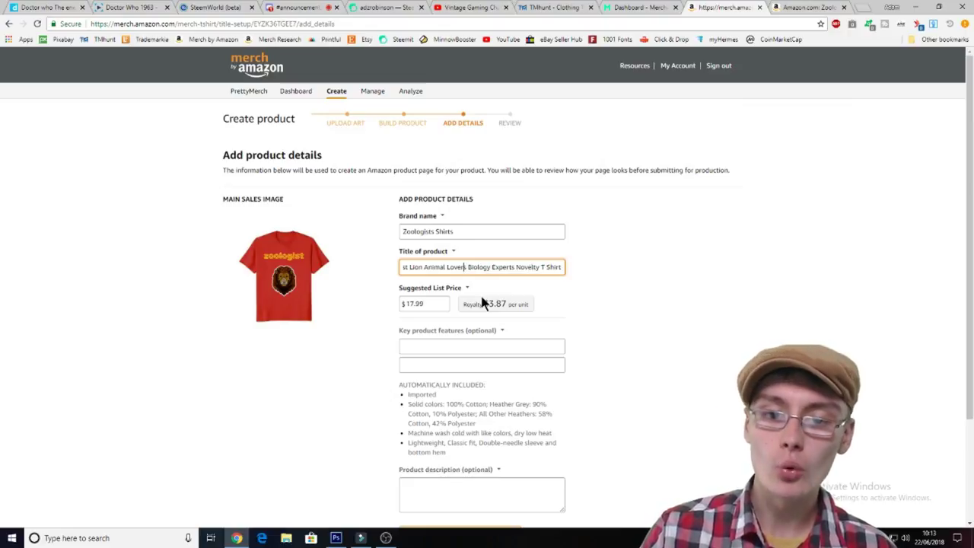
# Remove the word "Lion" from the product title so it reads "Zoologist Animal Lovers Biology Experts Novelty T Shirt".
pyautogui.press('Left')
pyautogui.press('Left')
pyautogui.press('Left')
pyautogui.press('Left')
pyautogui.press('Left')
pyautogui.press('Left')
pyautogui.press('BackSpace')
pyautogui.press('BackSpace')
pyautogui.press('BackSpace')
pyautogui.press('BackSpace')
pyautogui.press('BackSpace')
pyautogui.press('Home')
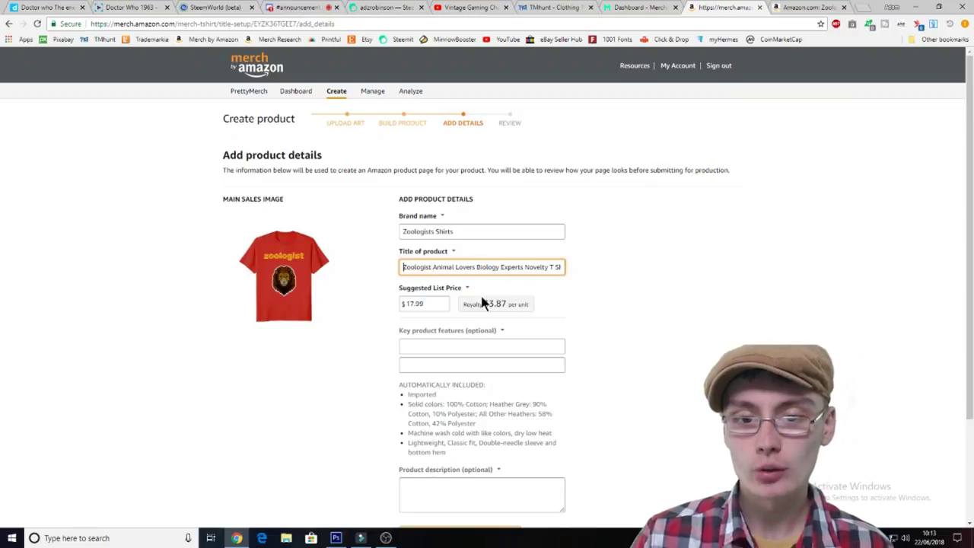
# Review the keywords in the shortened product title and highlight the phrase "Animal Lovers".
pyautogui.hotkey('ctrl', 'Right')
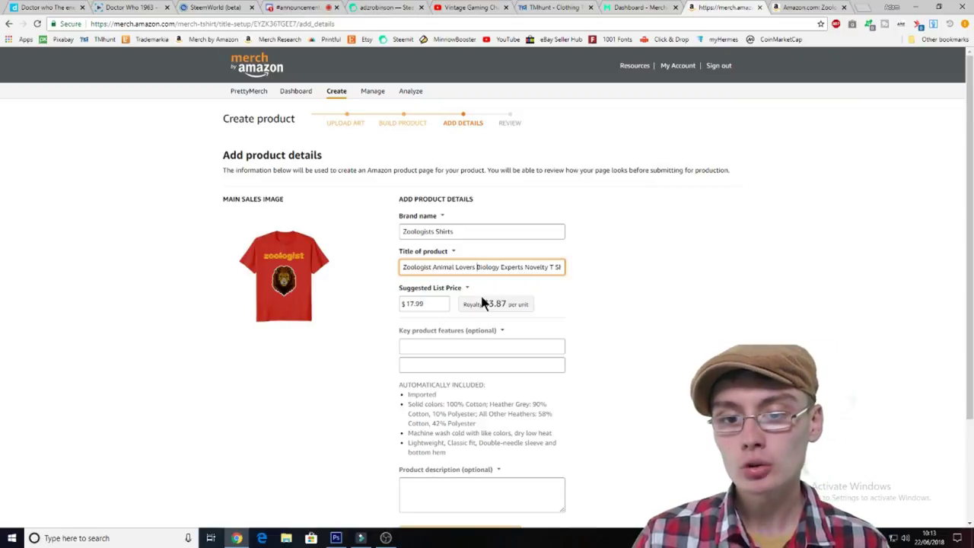
pyautogui.press('End')
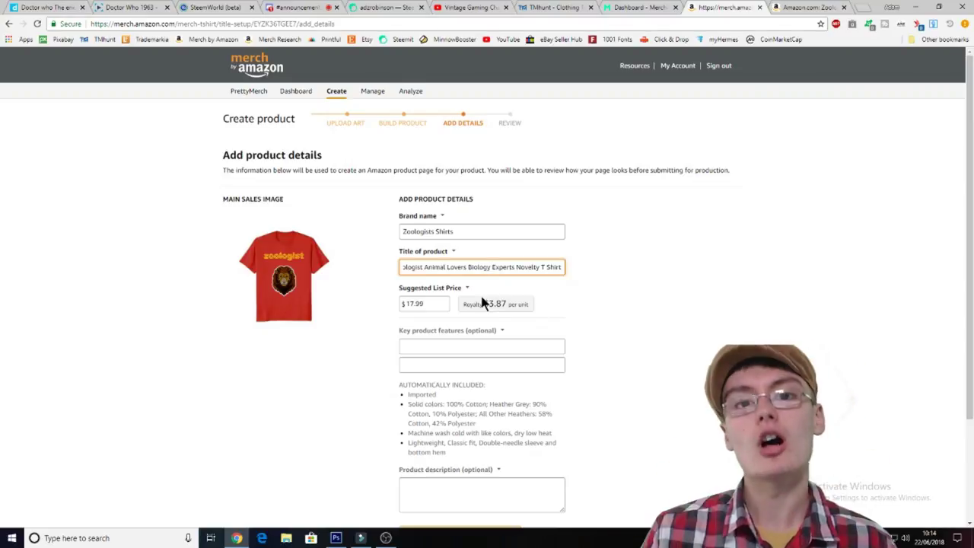
pyautogui.press('Home')
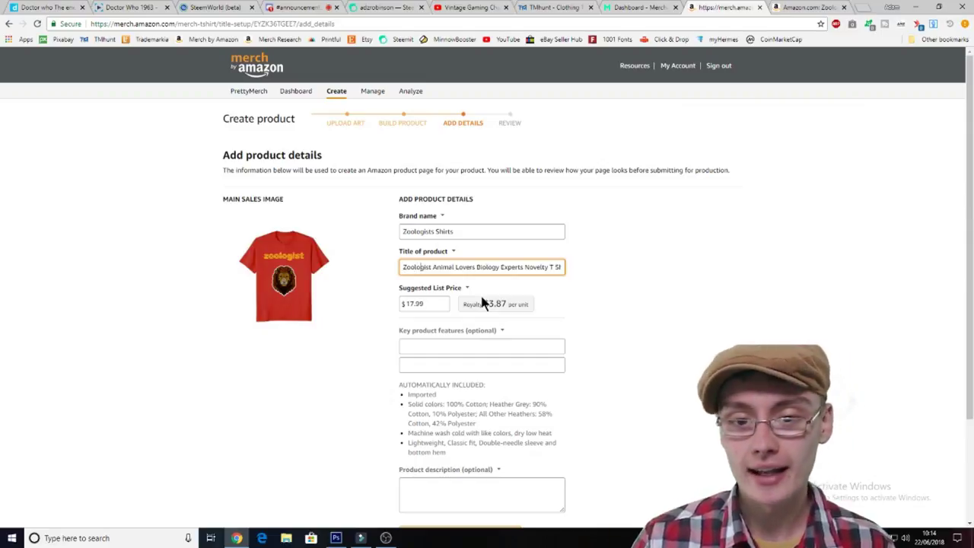
pyautogui.moveTo(475, 266); pyautogui.dragTo(433, 267)
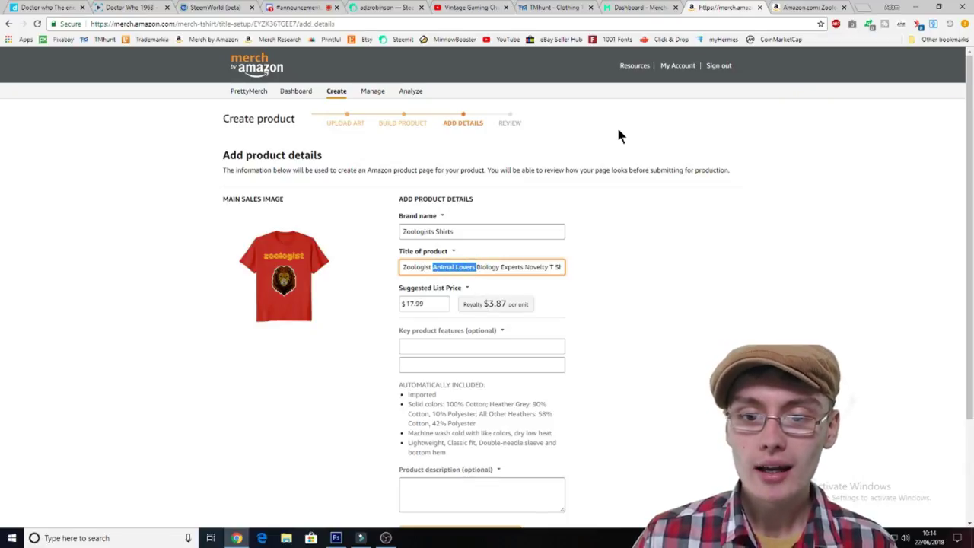
# Switch to Merch Informer and run a product search for "zoologist" in the Merch By Amazon Shirts category.
pyautogui.click(643, 7)
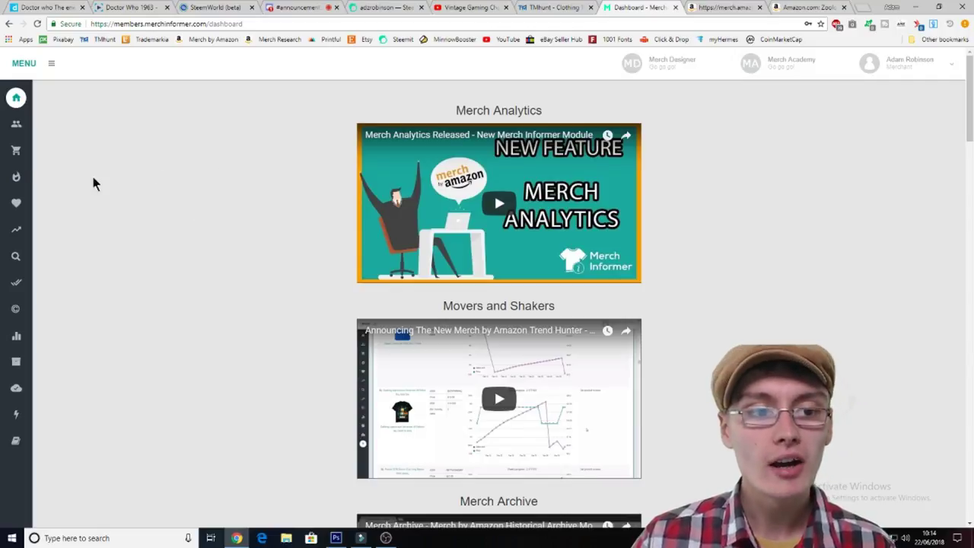
pyautogui.moveTo(17, 149)
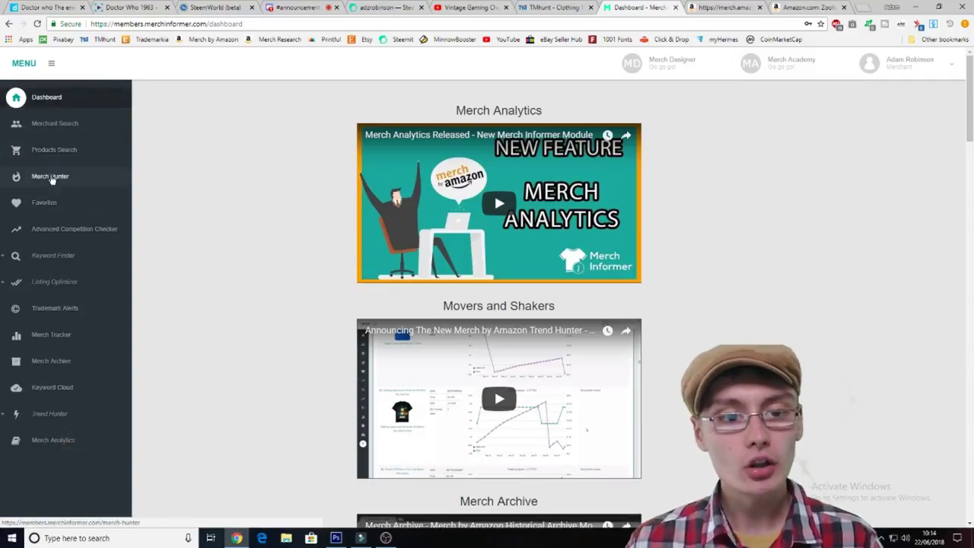
pyautogui.click(57, 153)
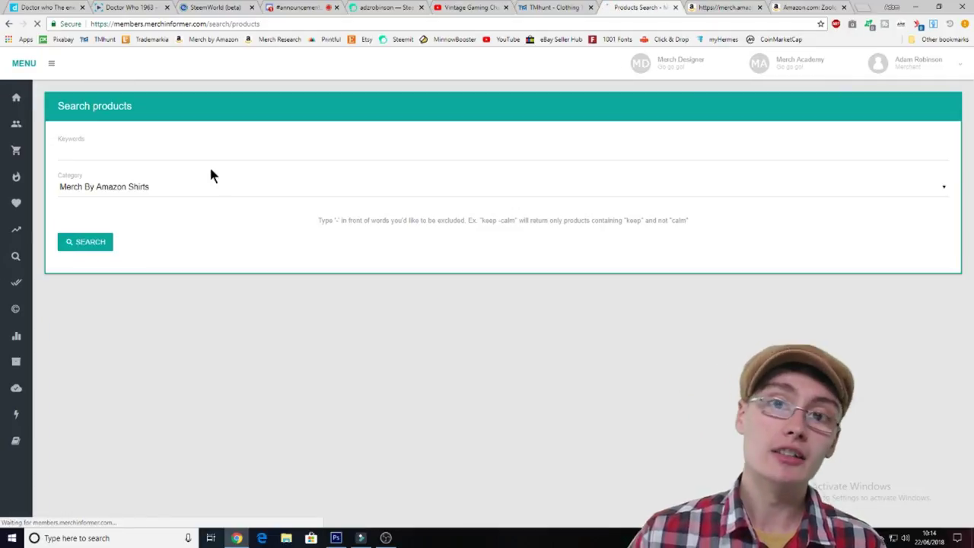
pyautogui.click(165, 155)
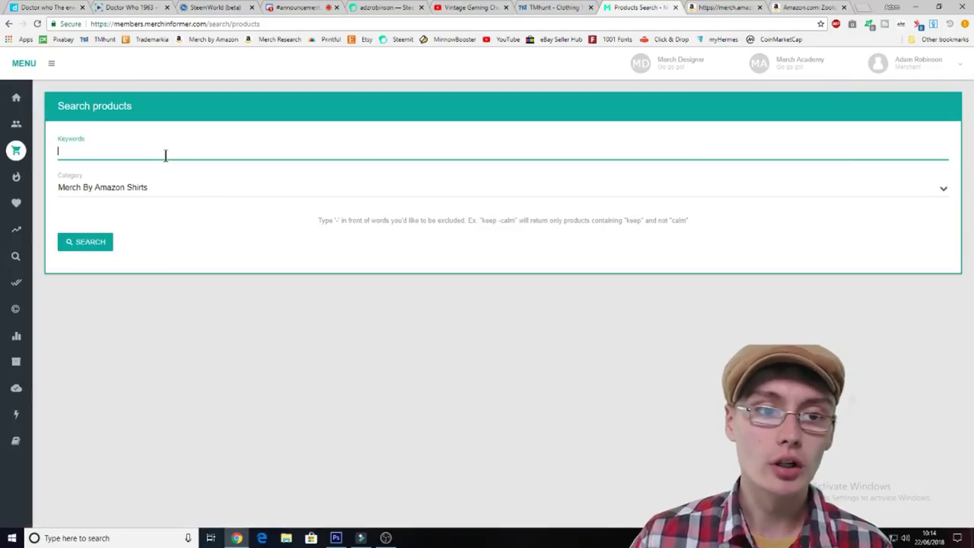
pyautogui.write('zoologist')
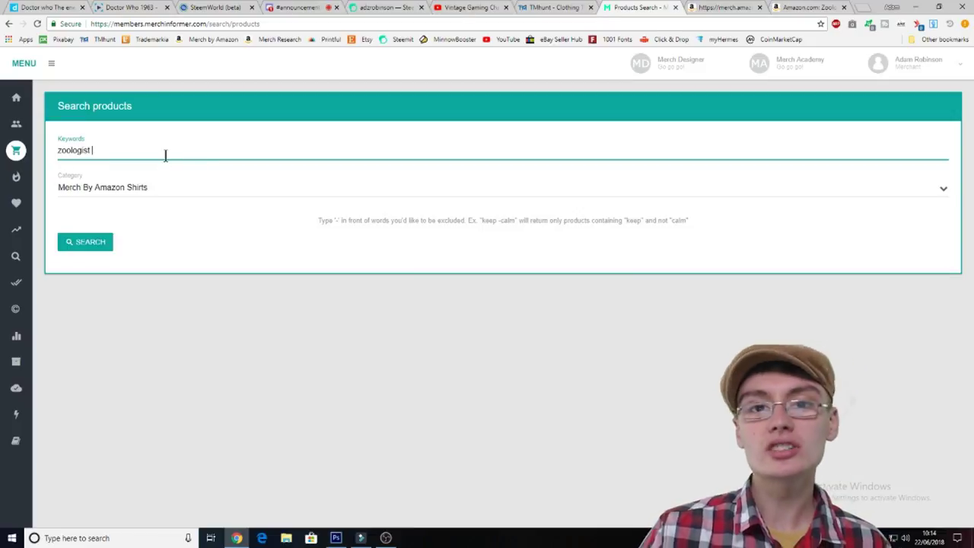
pyautogui.click(103, 241)
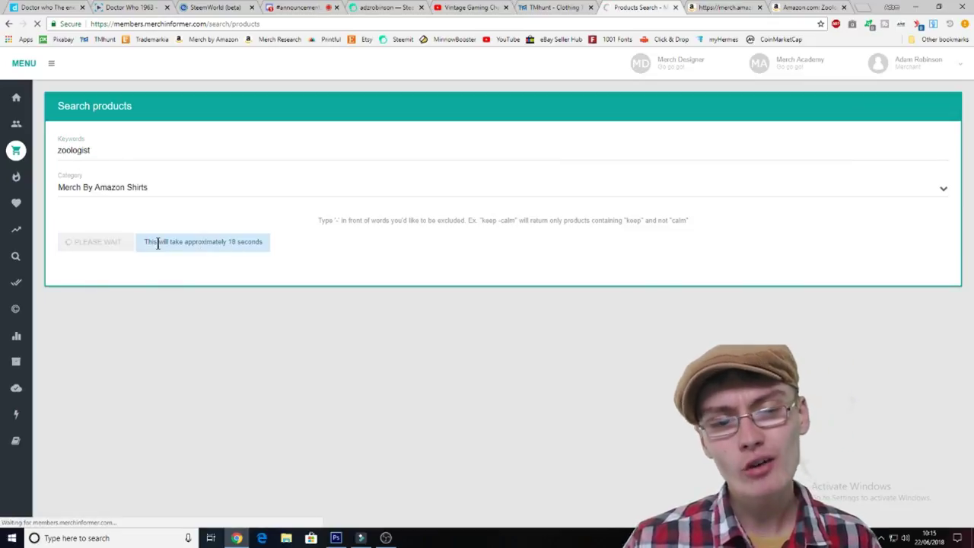
pyautogui.moveTo(144, 242); pyautogui.dragTo(280, 245)
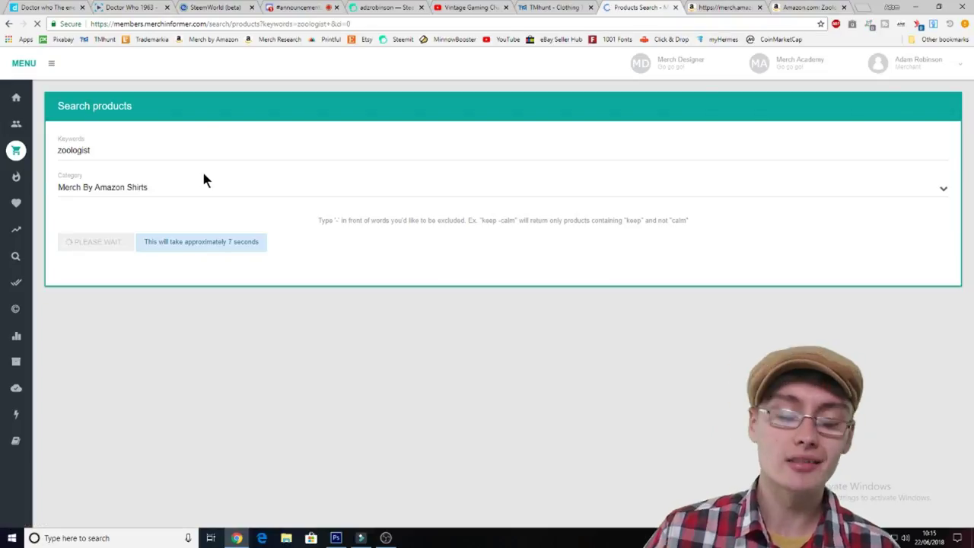
# Examine the keyword count and the features and descriptions of the zoologist search results.
pyautogui.scroll(-1, 226, 238)
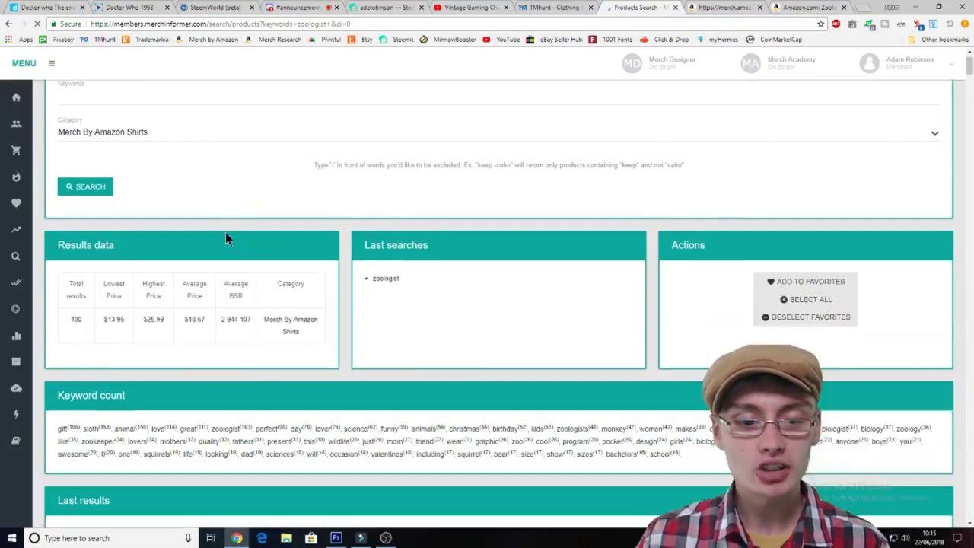
pyautogui.scroll(-4, 225, 232)
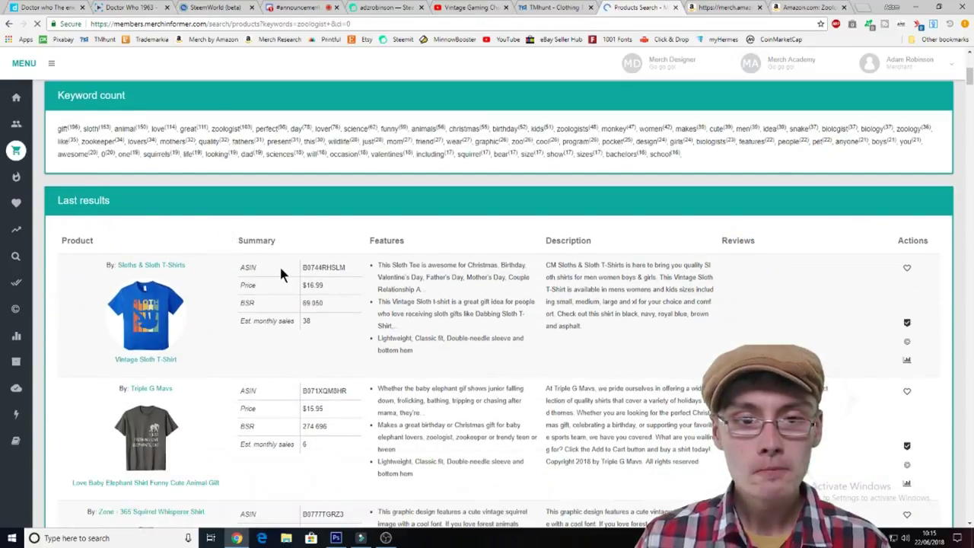
pyautogui.scroll(1, 285, 272)
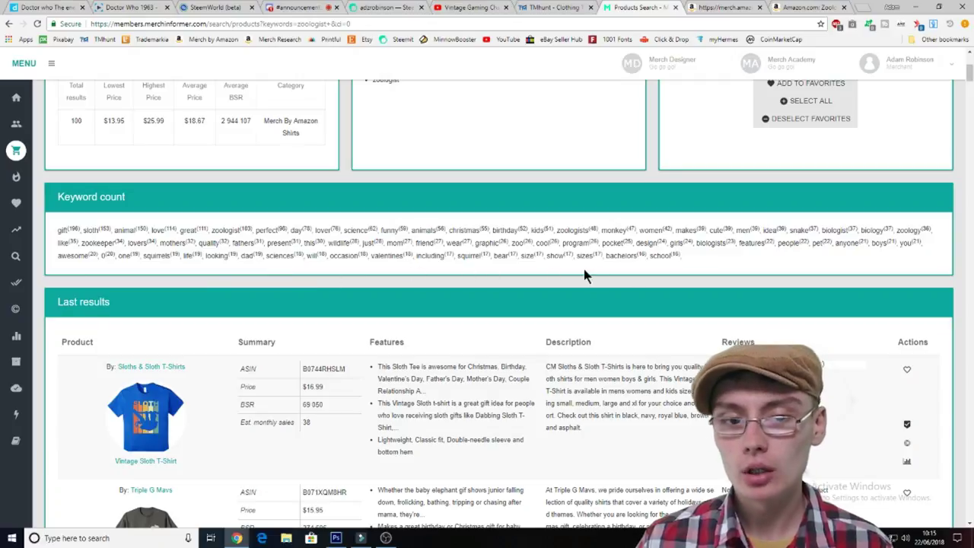
pyautogui.scroll(-8, 525, 301)
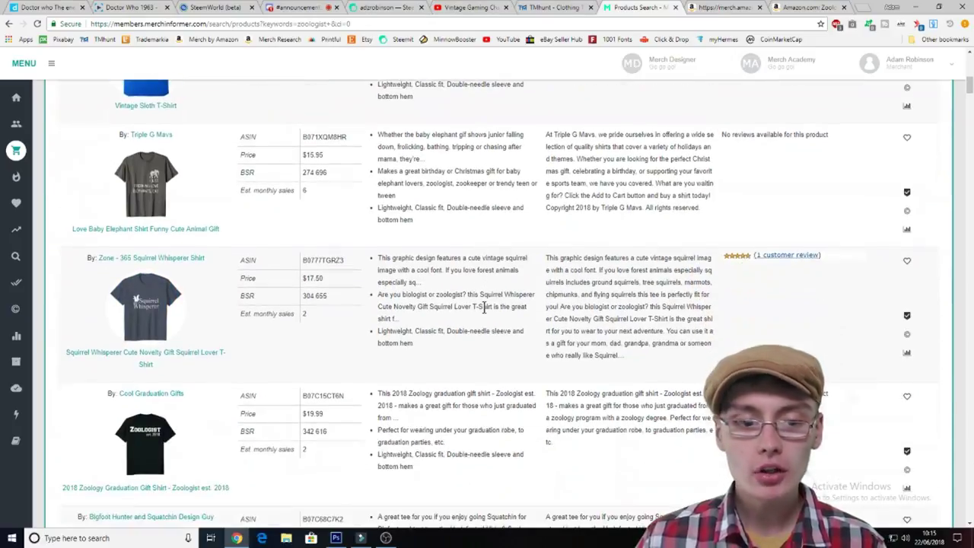
pyautogui.scroll(-2, 487, 312)
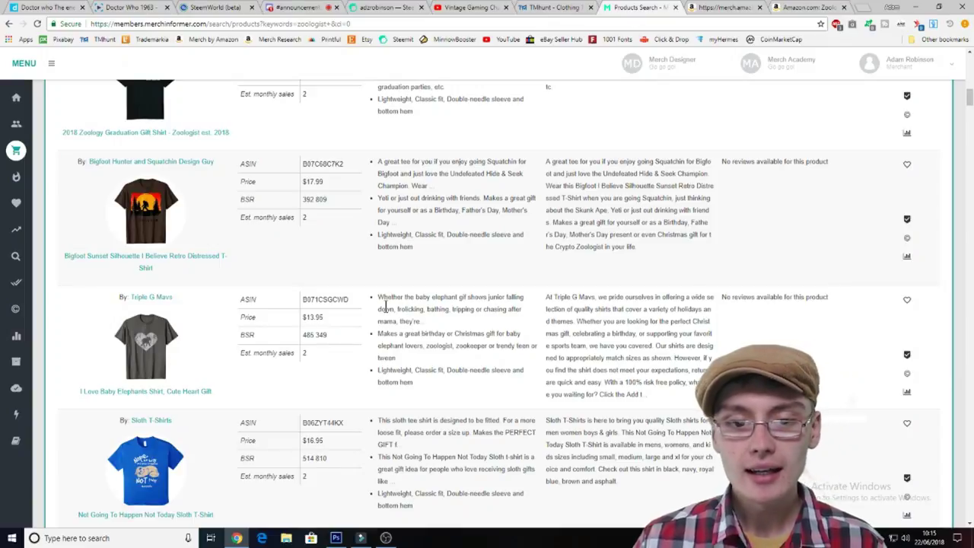
# Read the feature bullets of the "I Love Baby Elephants Shirt, Cute Heart Gift" result, highlighting the birthday or Christmas gift line.
pyautogui.moveTo(379, 298); pyautogui.dragTo(606, 307)
pyautogui.click(548, 307)
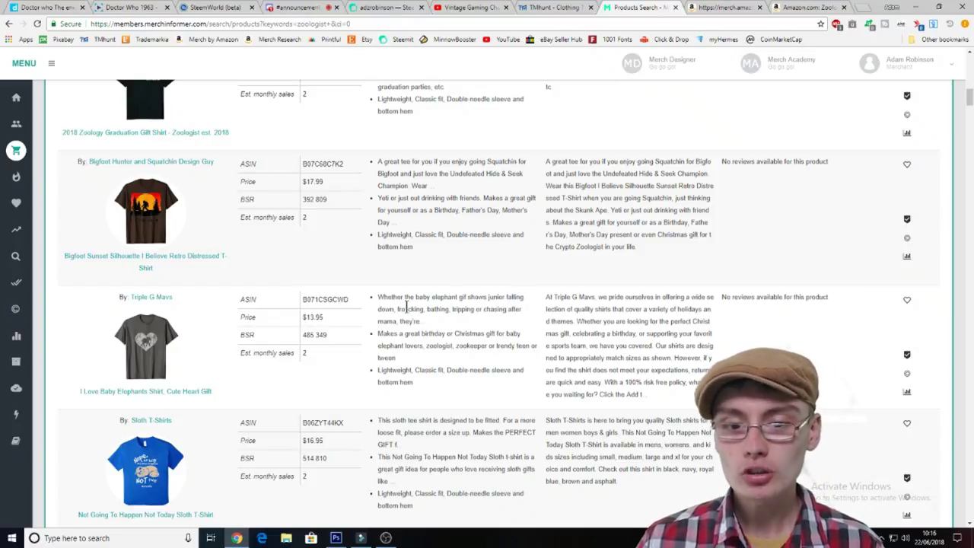
pyautogui.moveTo(380, 297); pyautogui.dragTo(491, 344)
pyautogui.click(446, 335)
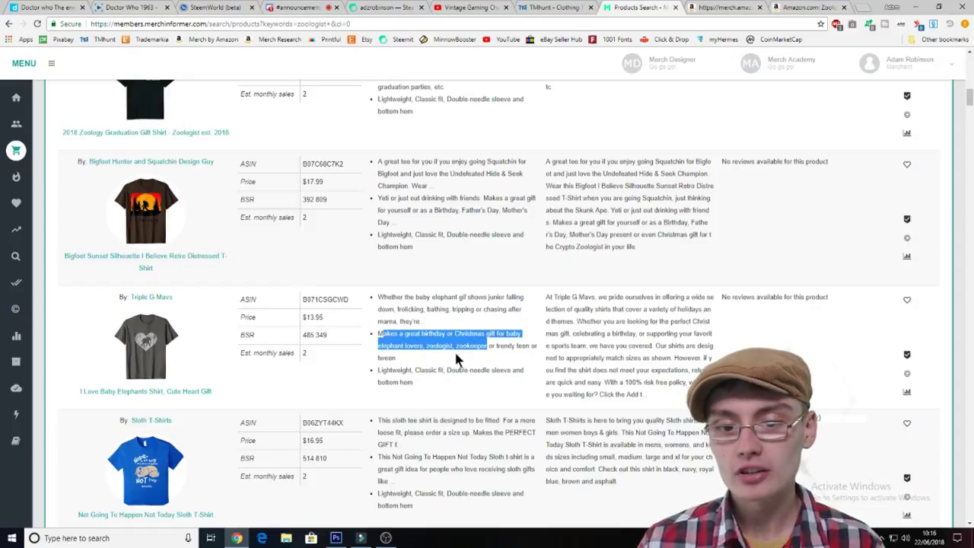
pyautogui.click(475, 354)
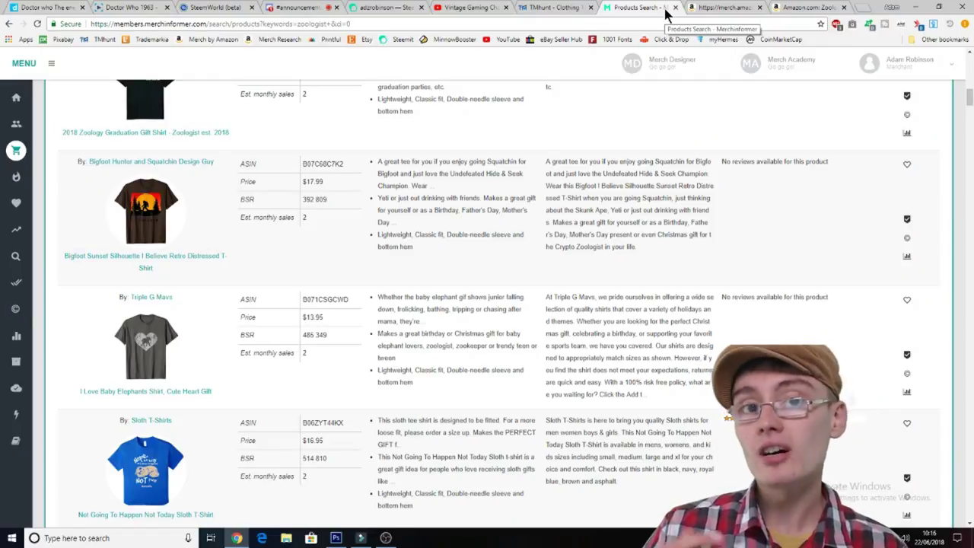
# Check the Merch by Amazon title against the Merch Informer results and highlight "safari" in the Lion Face T Shirt's features.
pyautogui.click(707, 8)
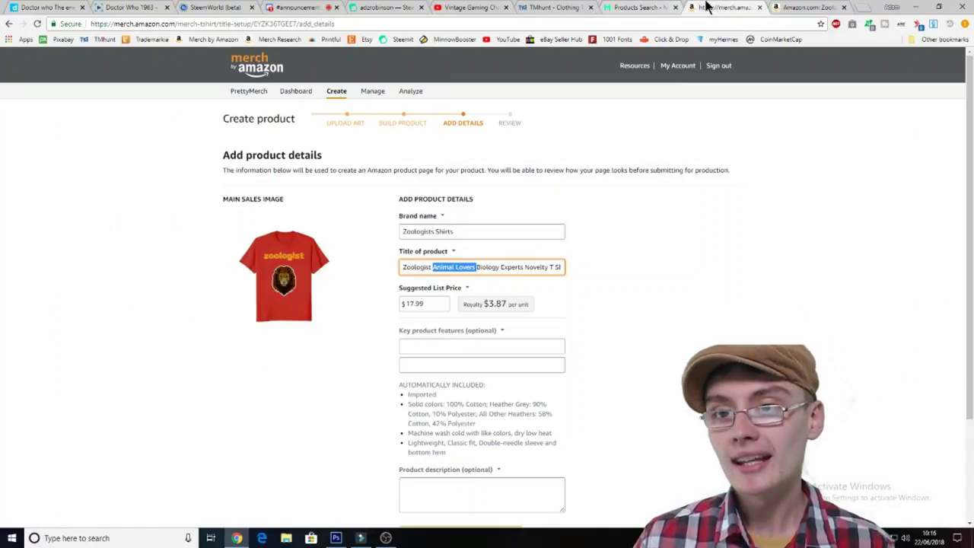
pyautogui.click(483, 267)
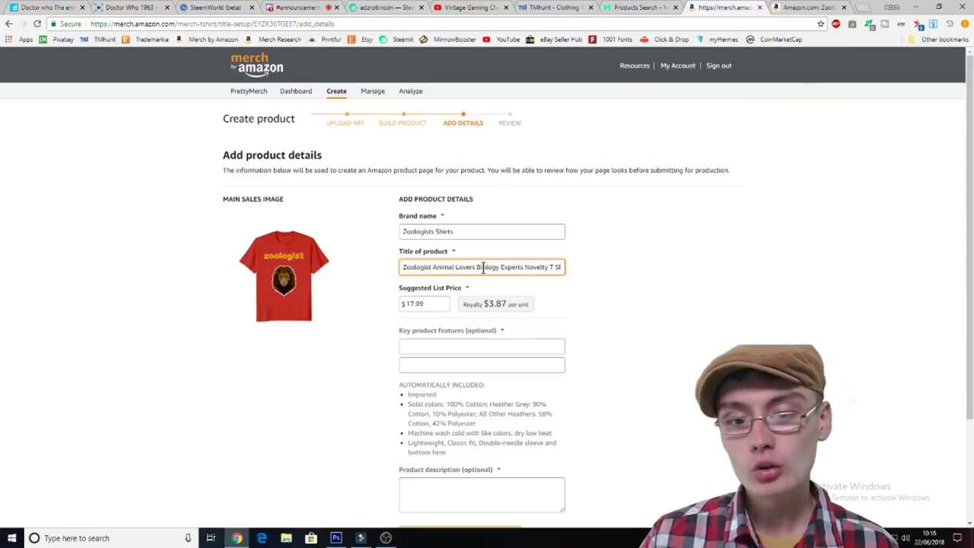
pyautogui.click(642, 8)
pyautogui.scroll(2, 440, 262)
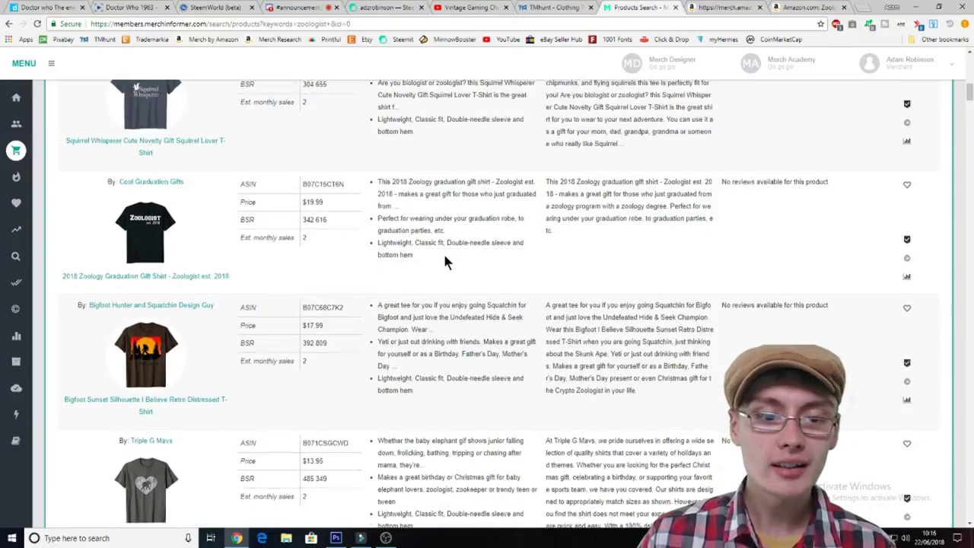
pyautogui.scroll(-6, 441, 257)
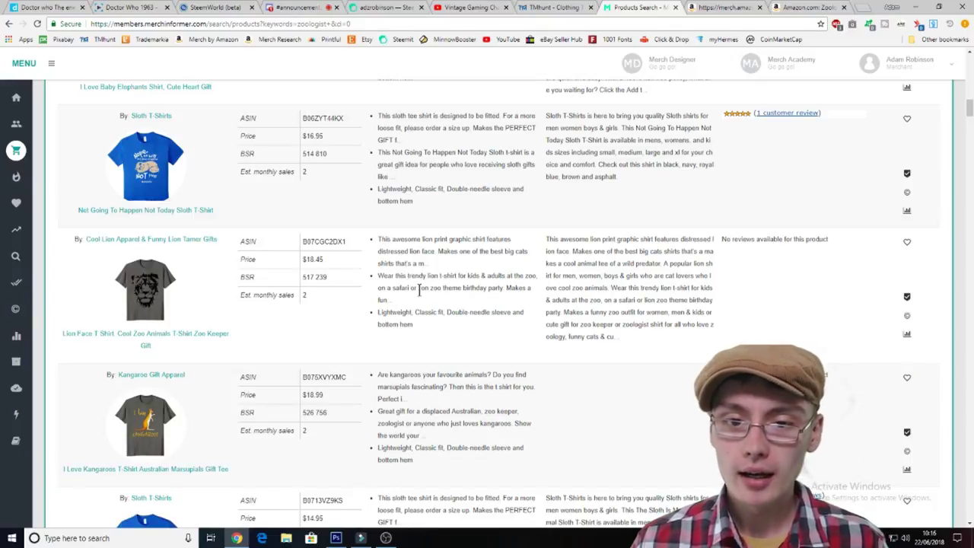
pyautogui.moveTo(390, 288); pyautogui.dragTo(410, 289)
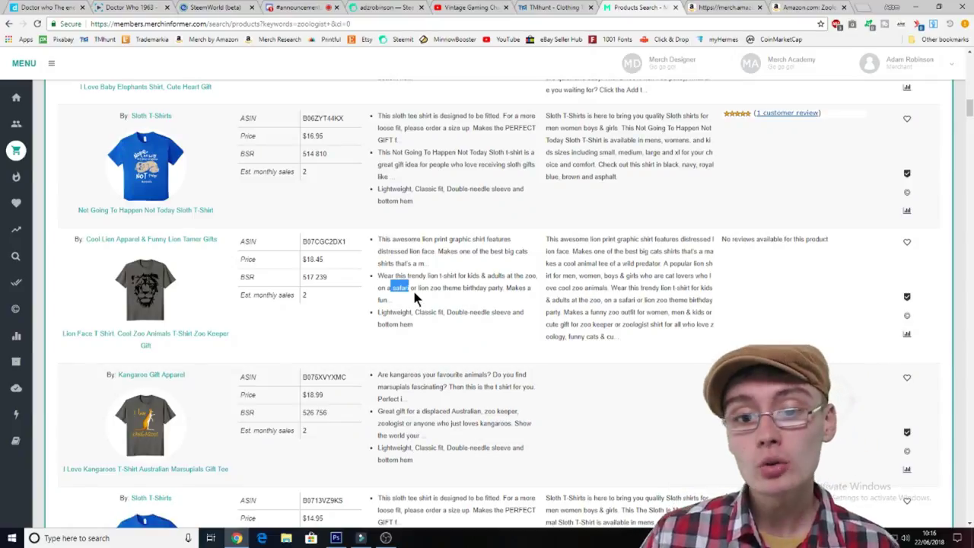
# Go back to the first search result and highlight the Vintage Sloth T-Shirt's full description.
pyautogui.scroll(3, 324, 296)
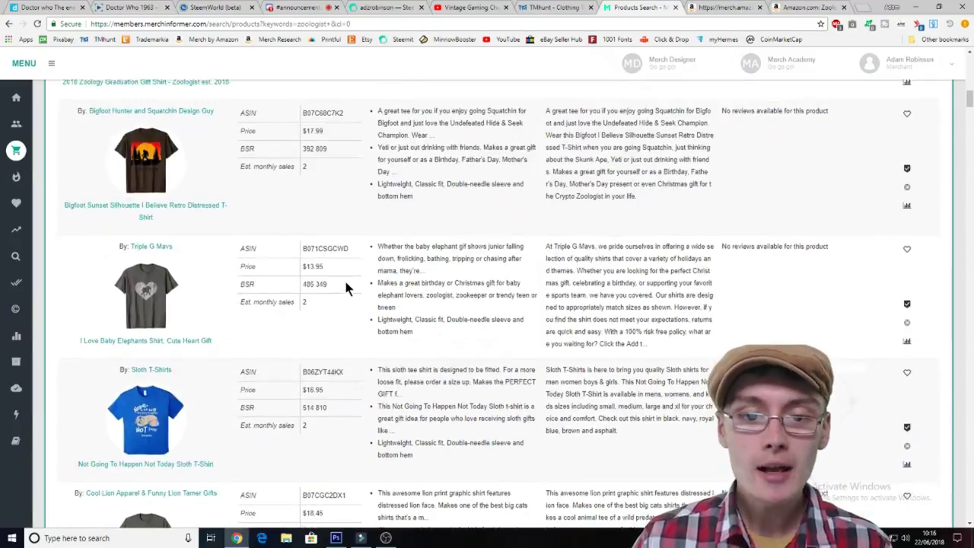
pyautogui.scroll(8, 346, 287)
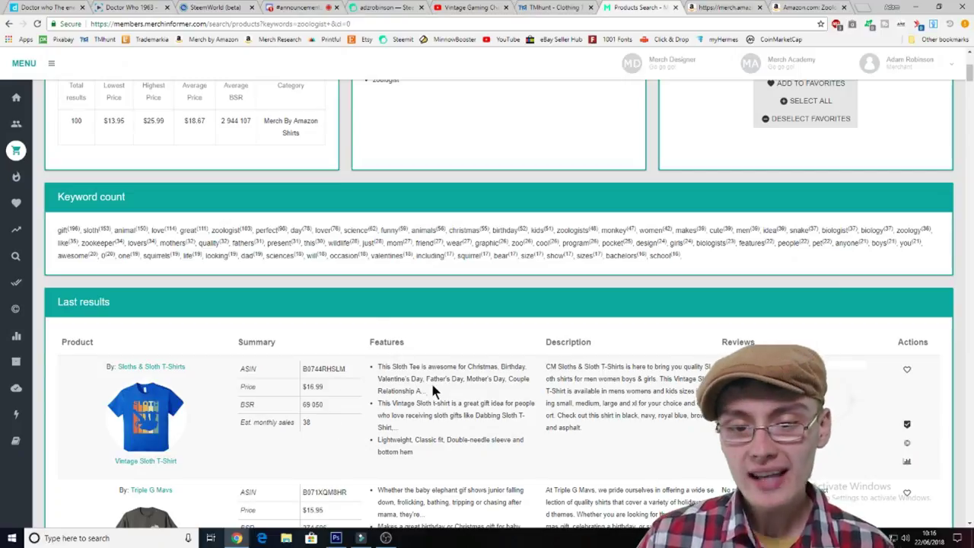
pyautogui.moveTo(545, 367); pyautogui.dragTo(664, 422)
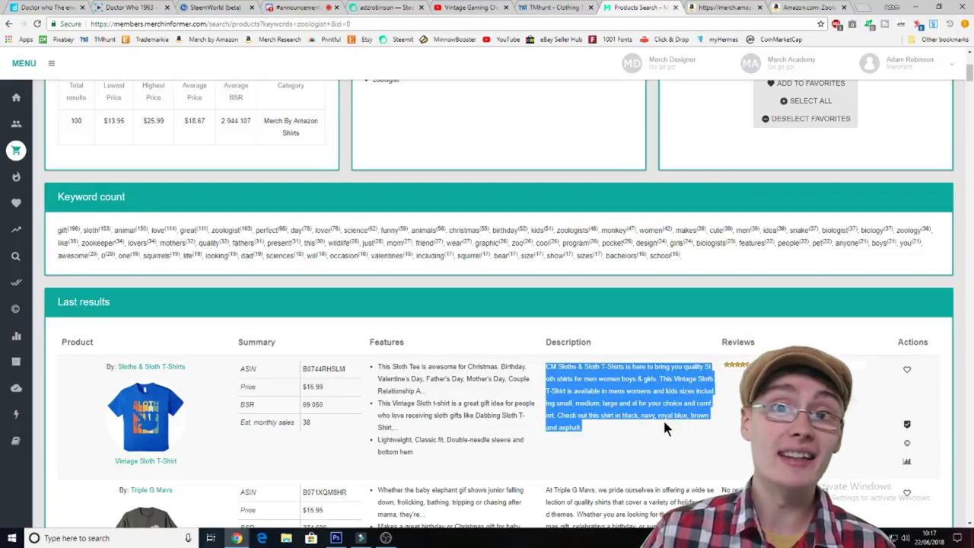
# Copy the highlighted description of the Vintage Sloth T-Shirt and clear the selection.
pyautogui.rightClick(651, 381)
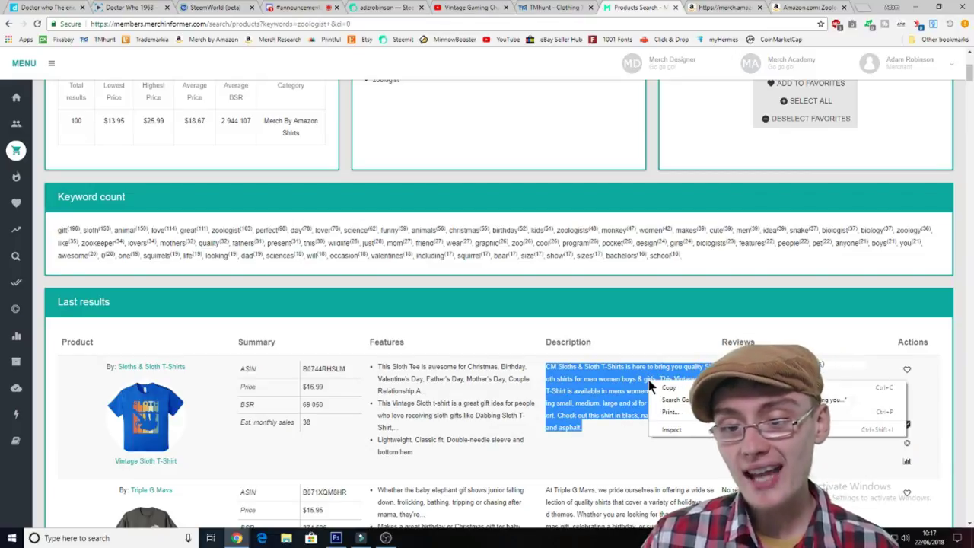
pyautogui.click(662, 387)
pyautogui.click(603, 401)
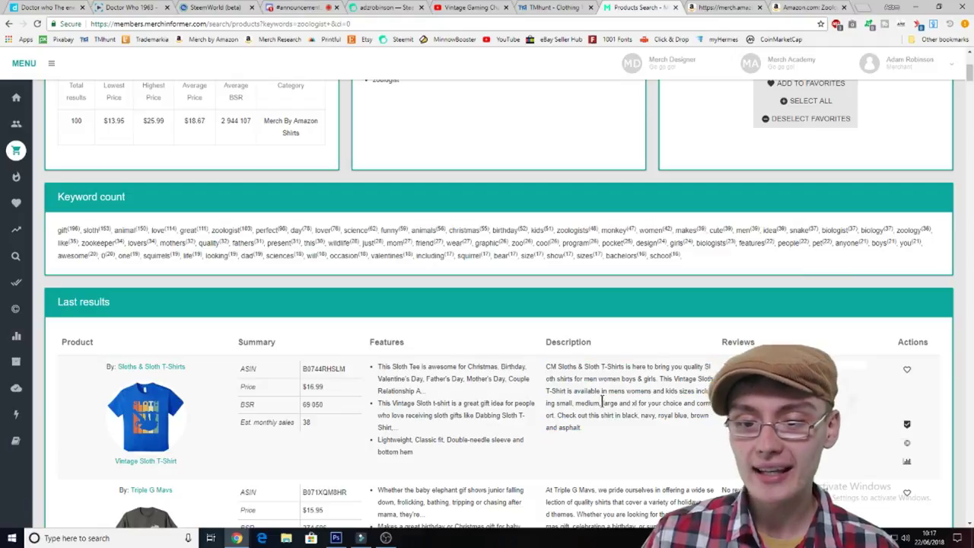
pyautogui.scroll(-1, 530, 412)
pyautogui.scroll(-1, 530, 423)
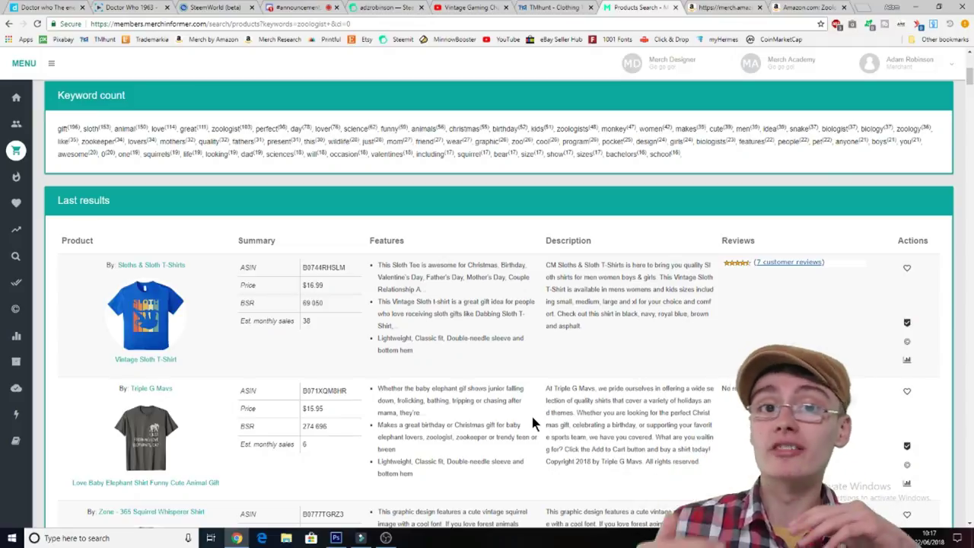
# Check the Merch by Amazon product form and highlight the Vintage Sloth T-Shirt's estimated monthly sales in the Merch Informer results.
pyautogui.click(692, 11)
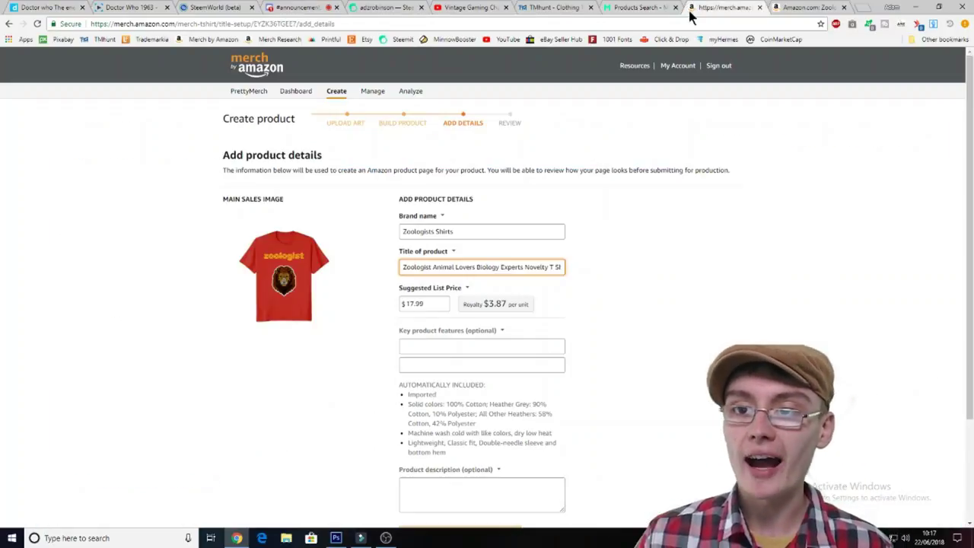
pyautogui.click(446, 356)
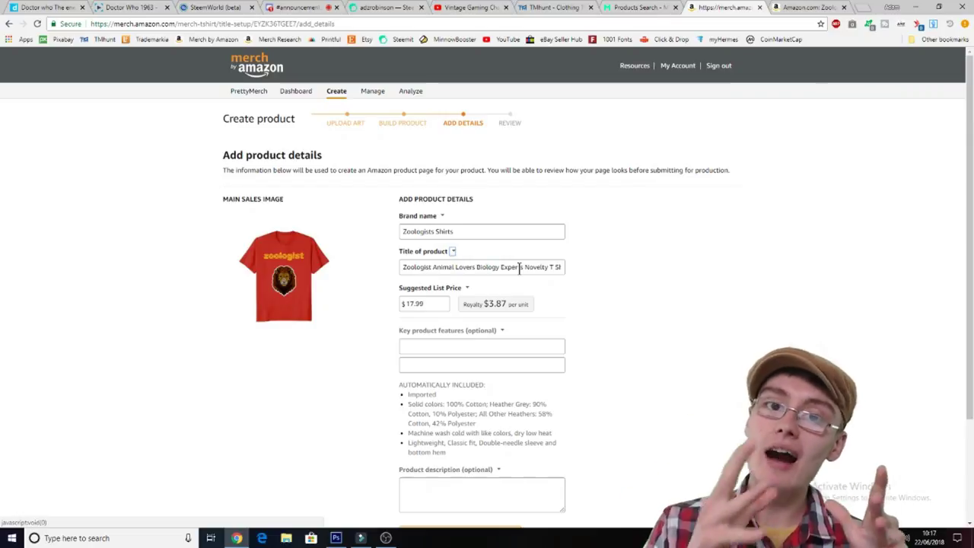
pyautogui.click(635, 7)
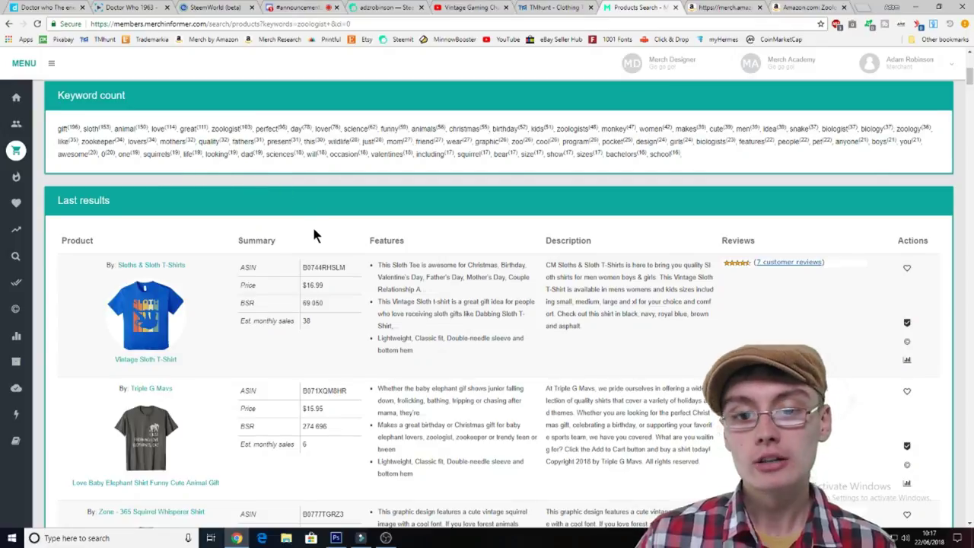
pyautogui.scroll(-2, 324, 243)
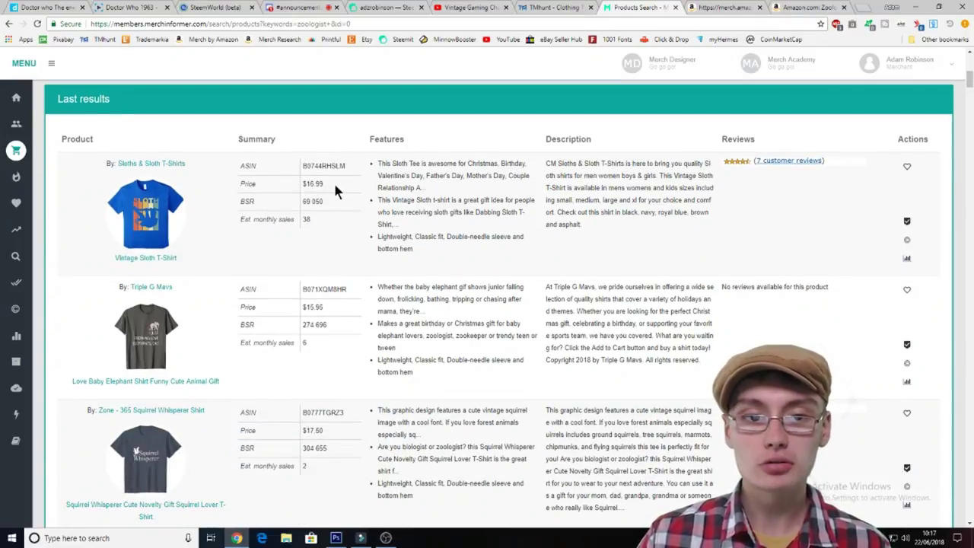
pyautogui.moveTo(327, 218); pyautogui.dragTo(223, 226)
pyautogui.click(296, 226)
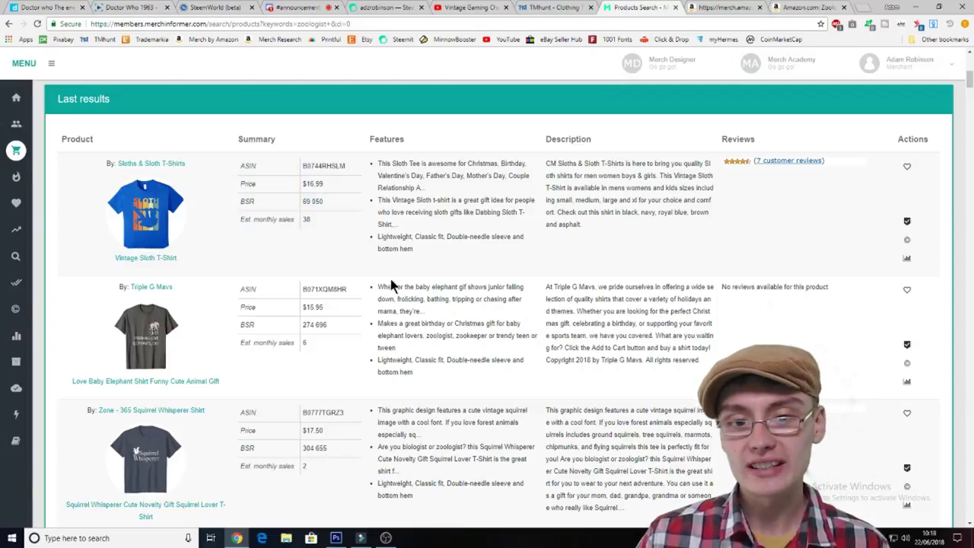
pyautogui.moveTo(8, 183)
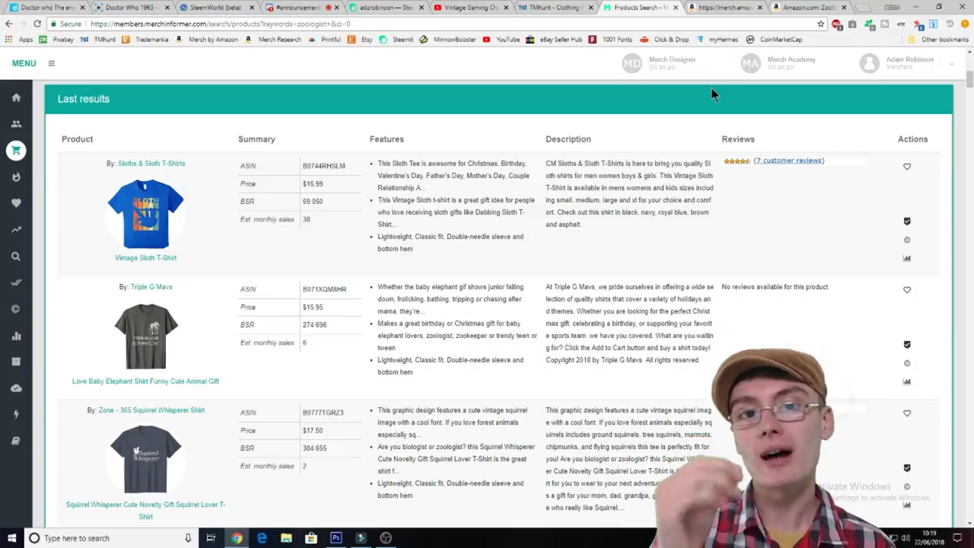
# Switch to Merch by Amazon and start the first key feature with "Do you love animals or work at a zoo as a zookeeper, then this".
pyautogui.click(735, 7)
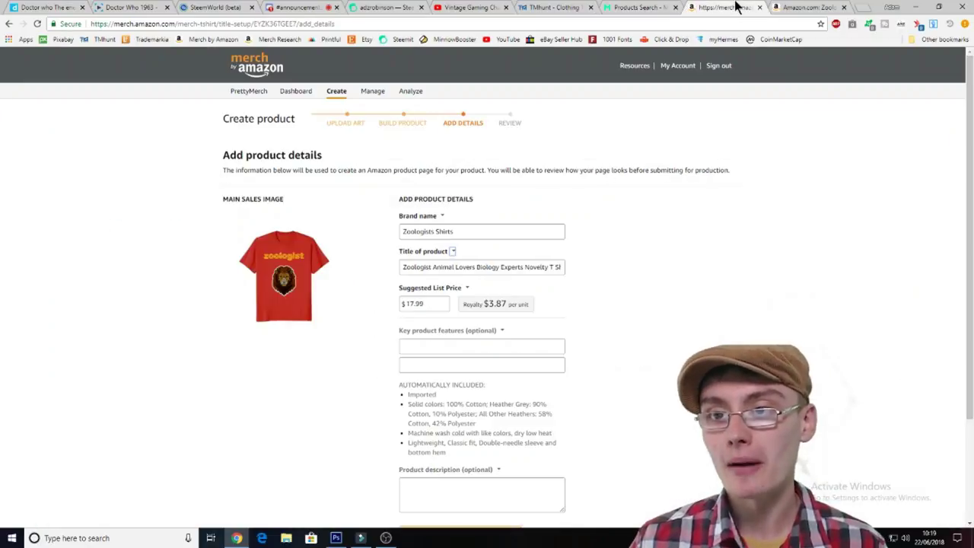
pyautogui.moveTo(404, 267); pyautogui.dragTo(606, 269)
pyautogui.click(513, 342)
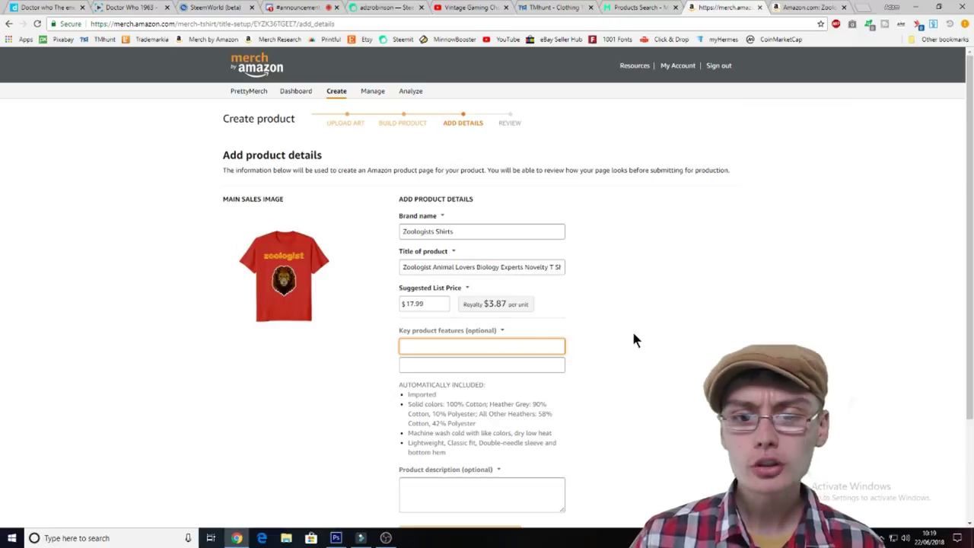
pyautogui.write('Do')
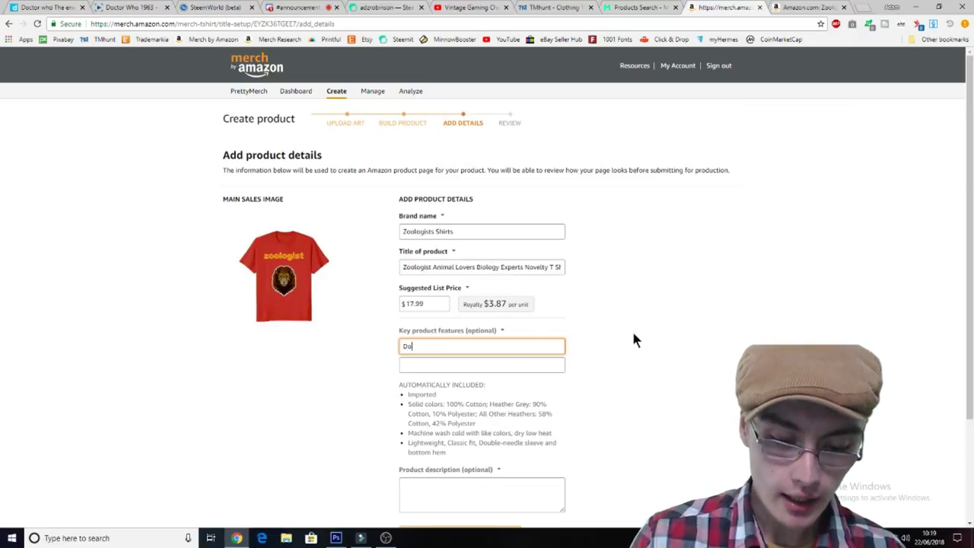
pyautogui.press('BackSpace')
pyautogui.write('D')
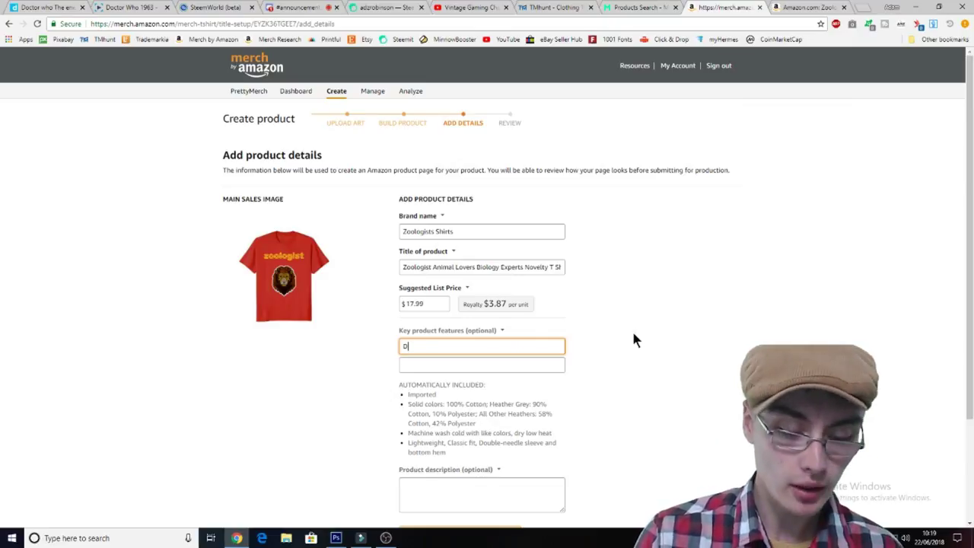
pyautogui.write('o you love z')
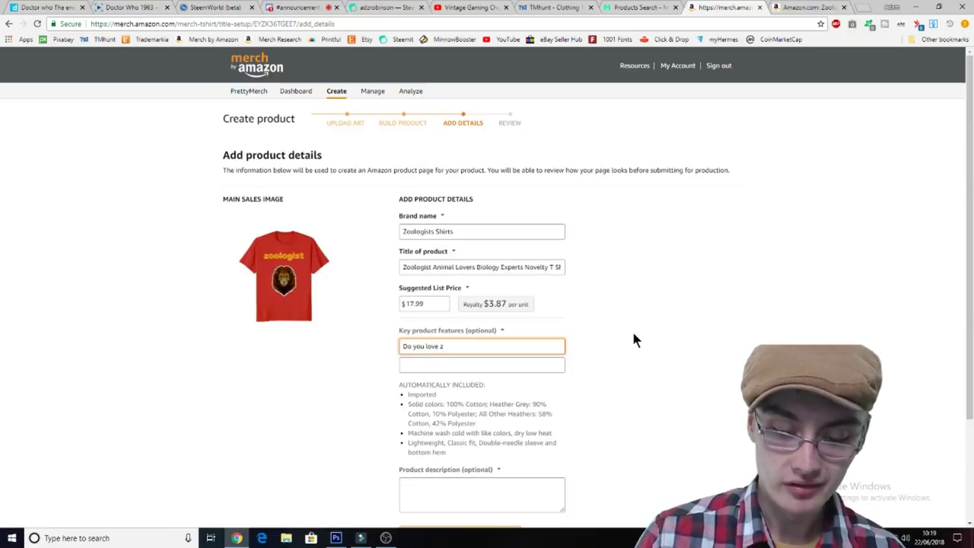
pyautogui.press('BackSpace')
pyautogui.write('a')
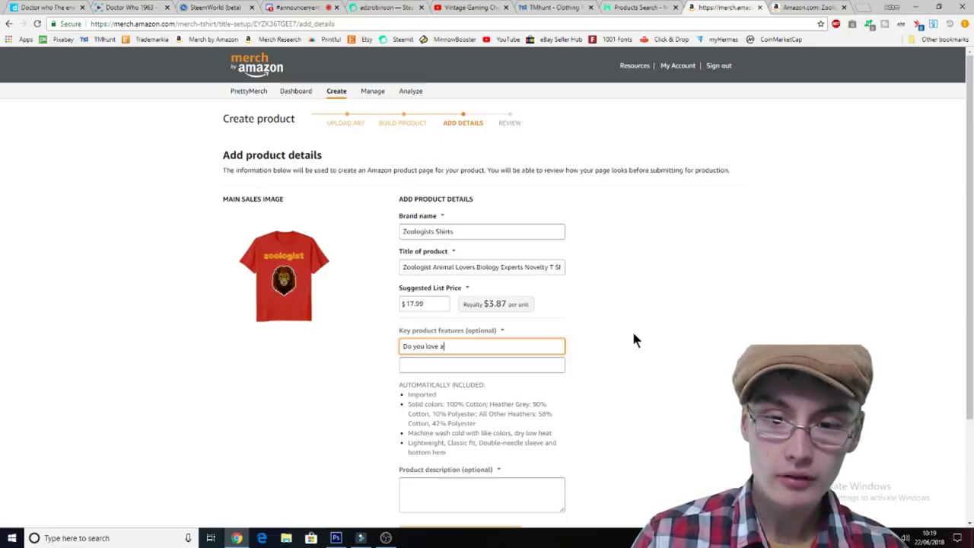
pyautogui.write('nimals or work at a zoo as a zooke')
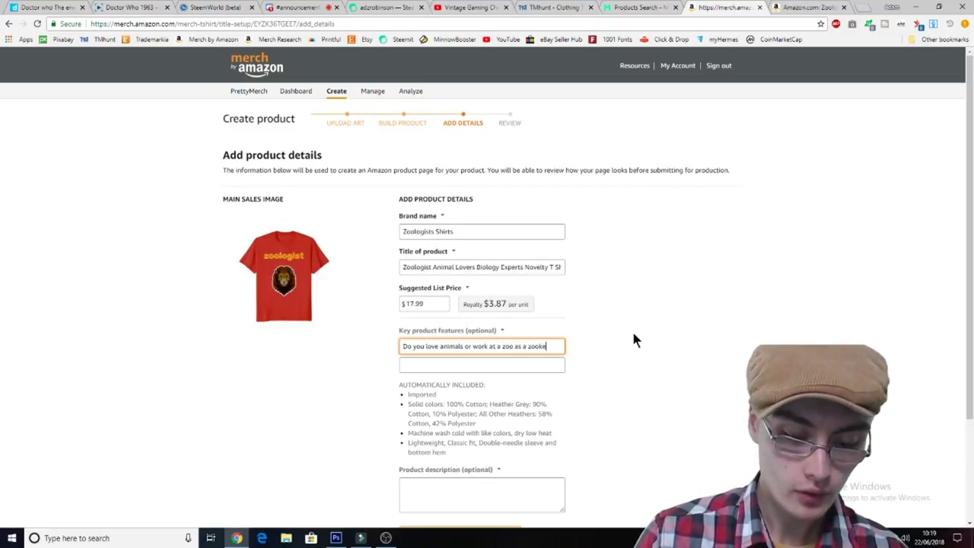
pyautogui.write('eper, then this')
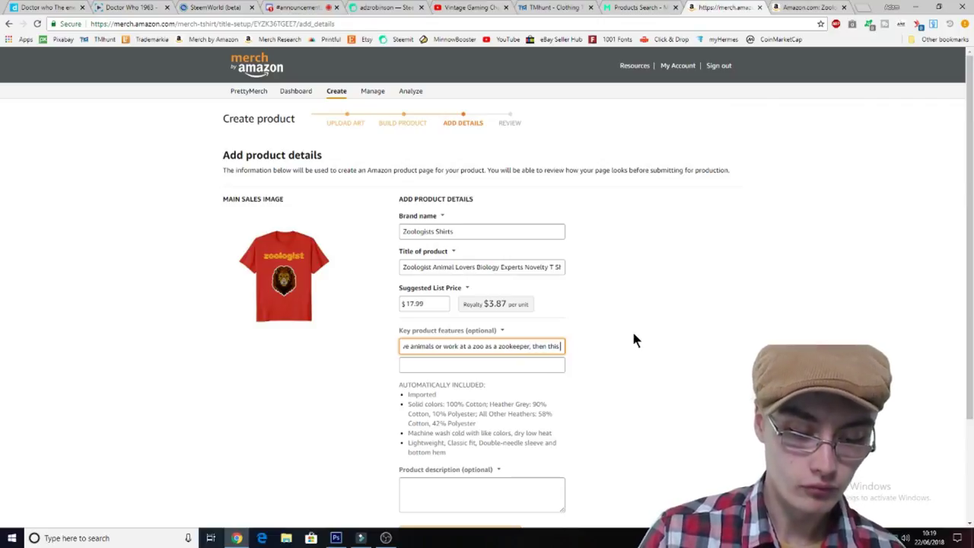
# Continue the first key product feature with "novelty shirt could be for you".
pyautogui.write(' novel')
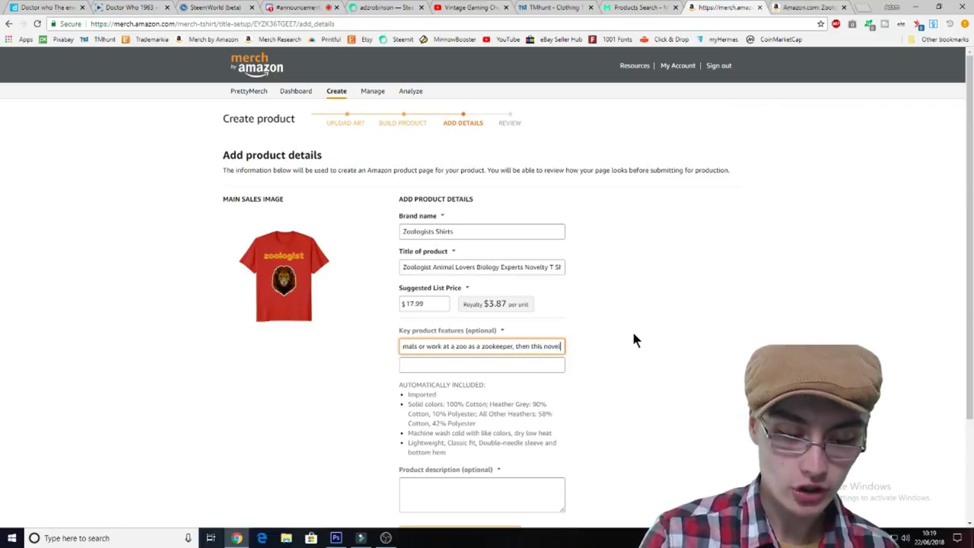
pyautogui.write('ty shirt')
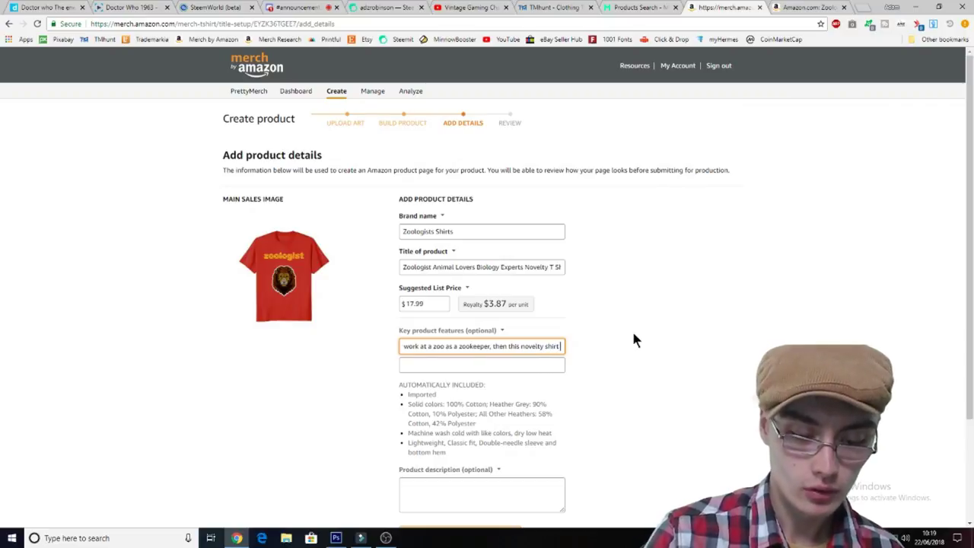
pyautogui.write(' could be')
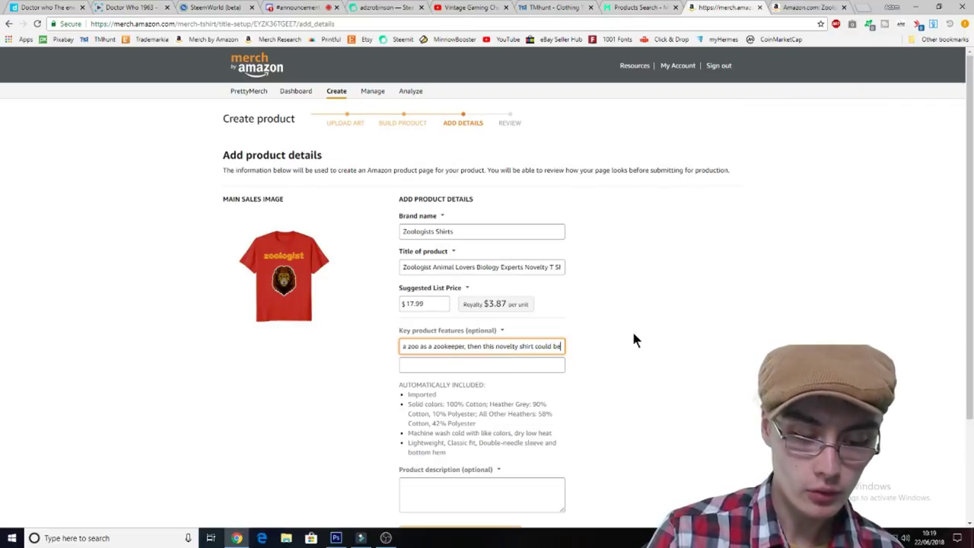
pyautogui.write(' for you')
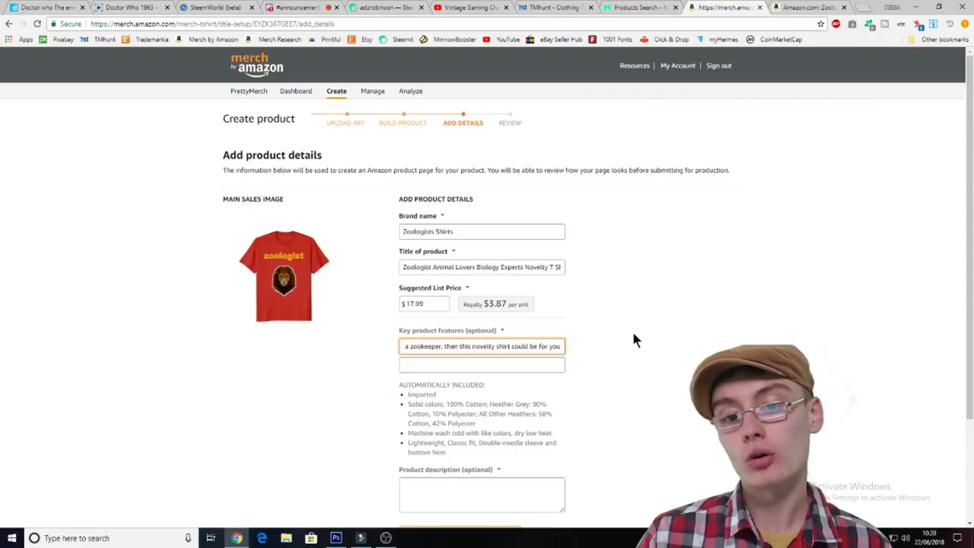
# Append "lion" to the first key product feature, removing the trial word "head".
pyautogui.write('lion')
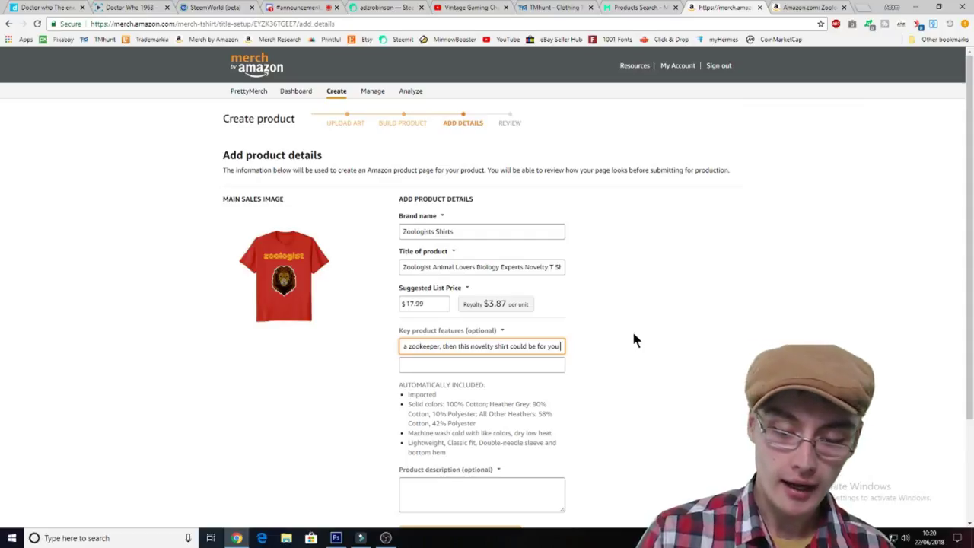
pyautogui.write(' head')
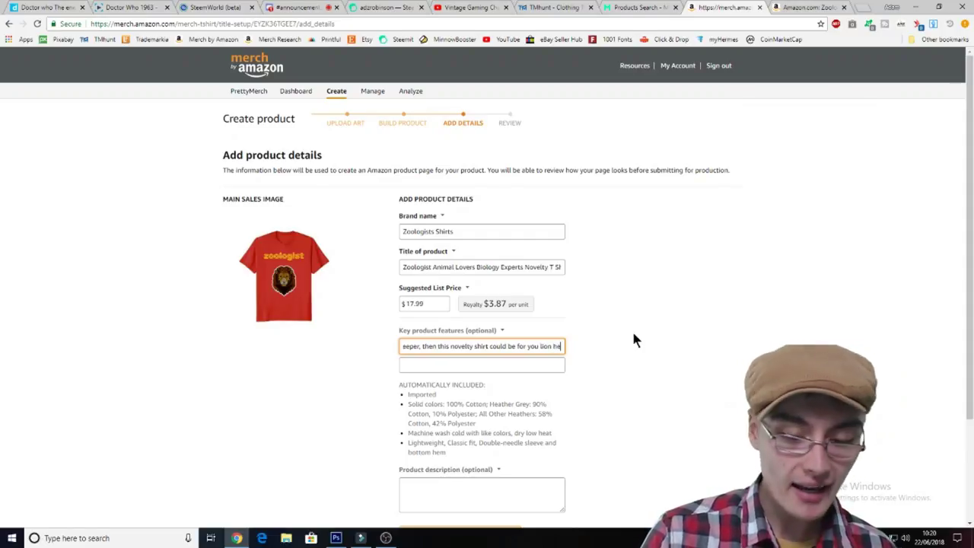
pyautogui.press('BackSpace')
pyautogui.press('BackSpace')
pyautogui.press('BackSpace')
pyautogui.press('BackSpace')
pyautogui.press('BackSpace')
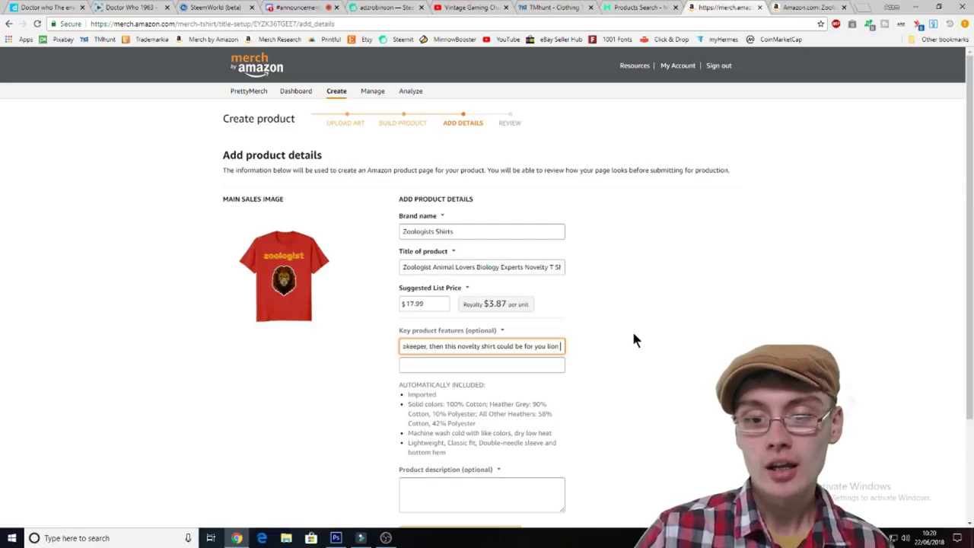
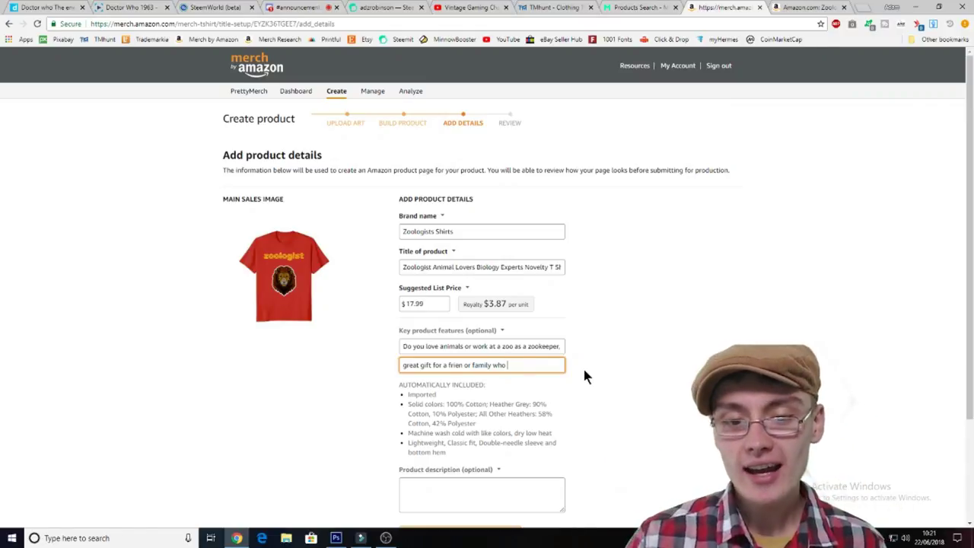
# Clear the draft text beginning "great gift for a frien or family who" from the second key product feature.
pyautogui.press('BackSpace')
pyautogui.press('BackSpace')
pyautogui.press('BackSpace')
pyautogui.press('BackSpace')
pyautogui.press('BackSpace')
pyautogui.press('BackSpace')
pyautogui.press('BackSpace')
pyautogui.press('BackSpace')
pyautogui.press('BackSpace')
pyautogui.press('BackSpace')
pyautogui.press('BackSpace')
pyautogui.press('BackSpace')
pyautogui.press('BackSpace')
pyautogui.press('BackSpace')
pyautogui.press('BackSpace')
pyautogui.press('BackSpace')
pyautogui.press('BackSpace')
pyautogui.press('BackSpace')
pyautogui.press('BackSpace')
pyautogui.press('BackSpace')
pyautogui.press('BackSpace')
pyautogui.press('BackSpace')
pyautogui.press('BackSpace')
pyautogui.press('BackSpace')
pyautogui.press('BackSpace')
pyautogui.press('BackSpace')
pyautogui.press('BackSpace')
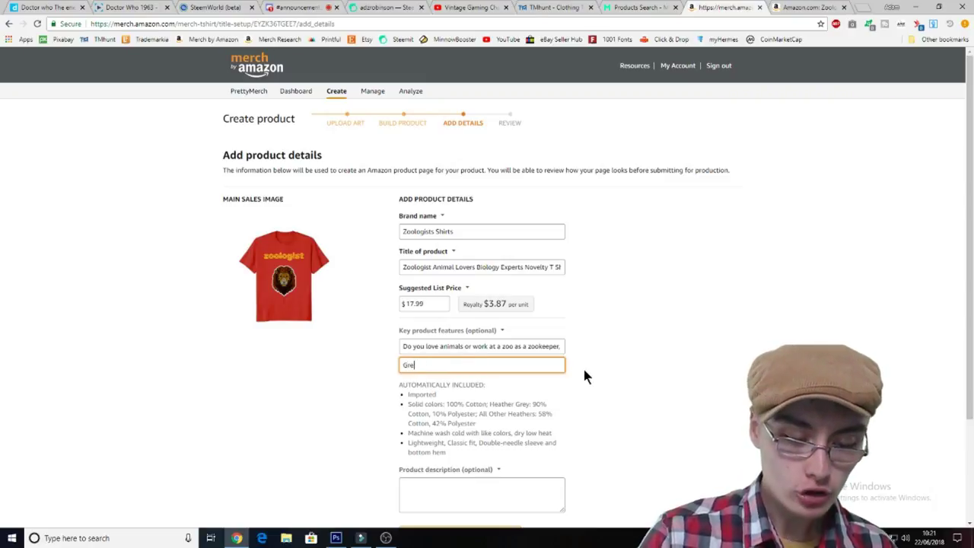
# Draft "Great gift for any mom, dad, grandpa, uncle, aunty" in the second key product feature.
pyautogui.write('Great gift fo')
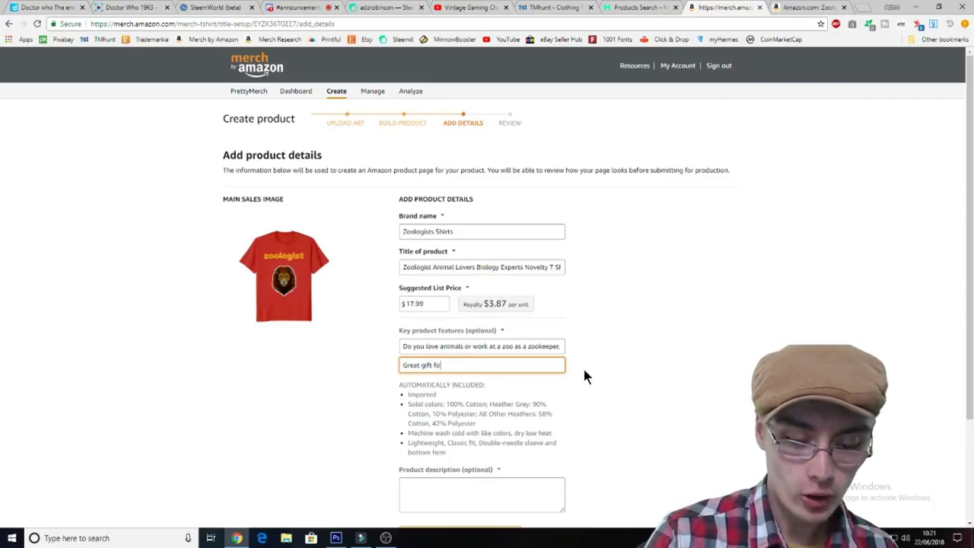
pyautogui.write('r any m')
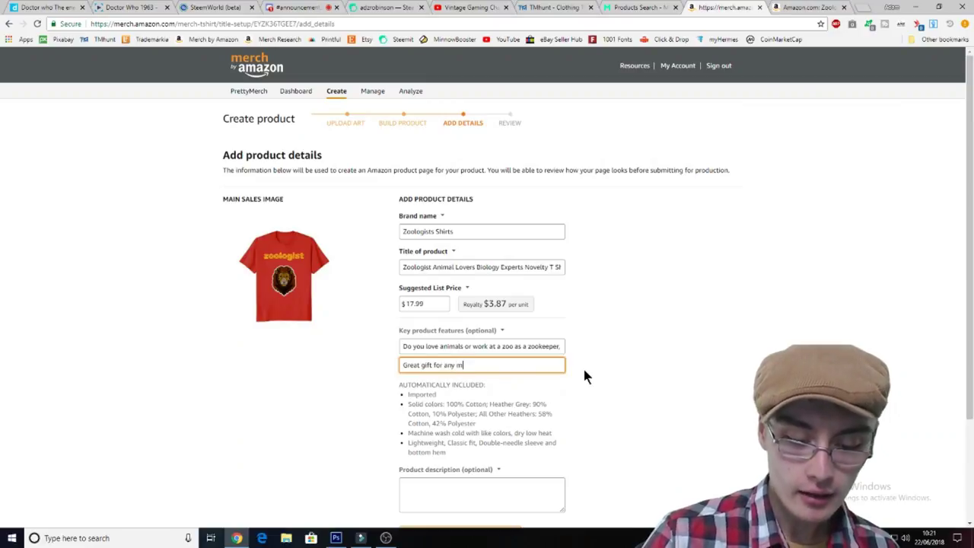
pyautogui.write('om, dad')
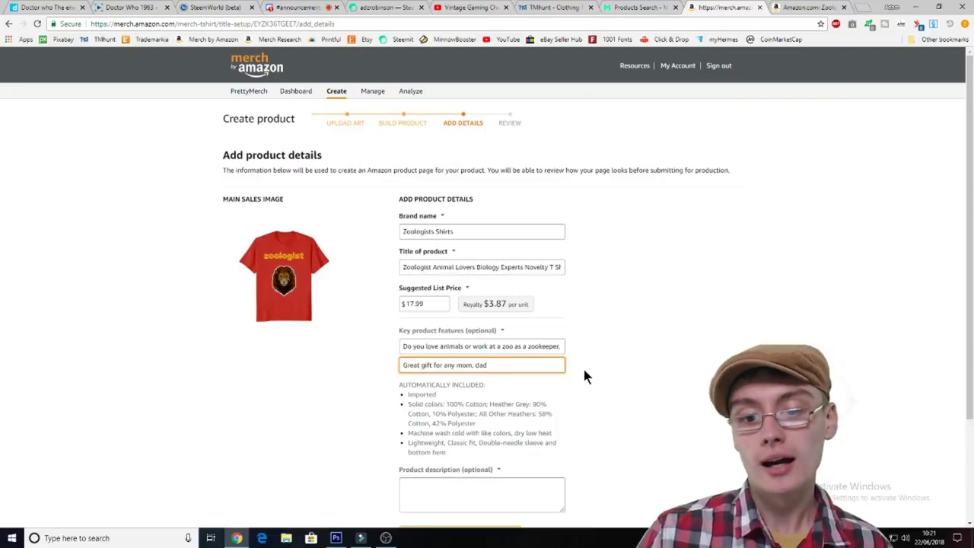
pyautogui.write(', gra')
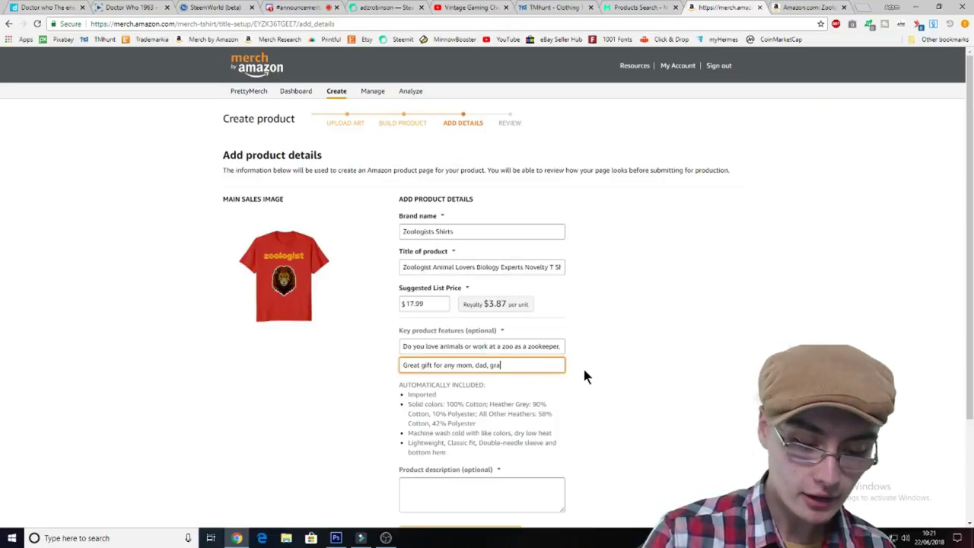
pyautogui.write('ndp')
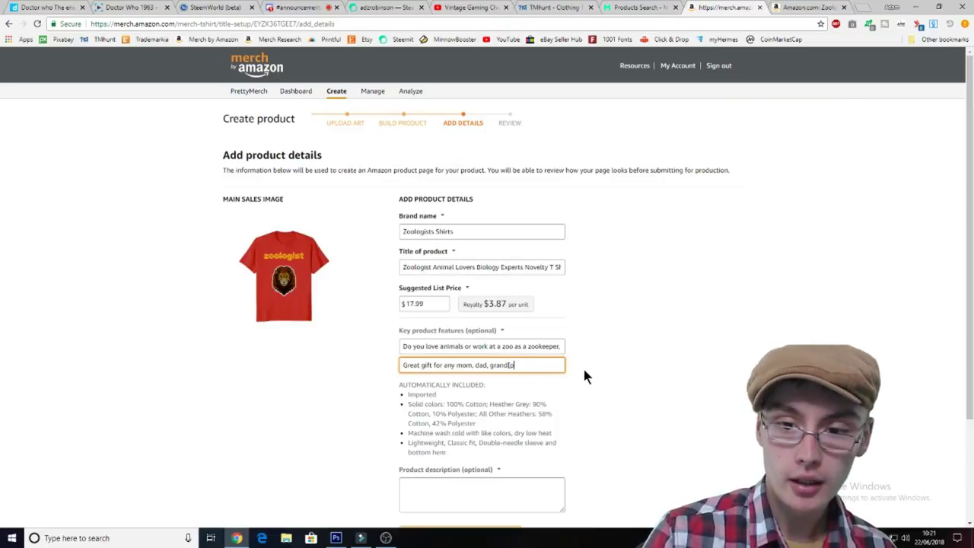
pyautogui.write('a, ')
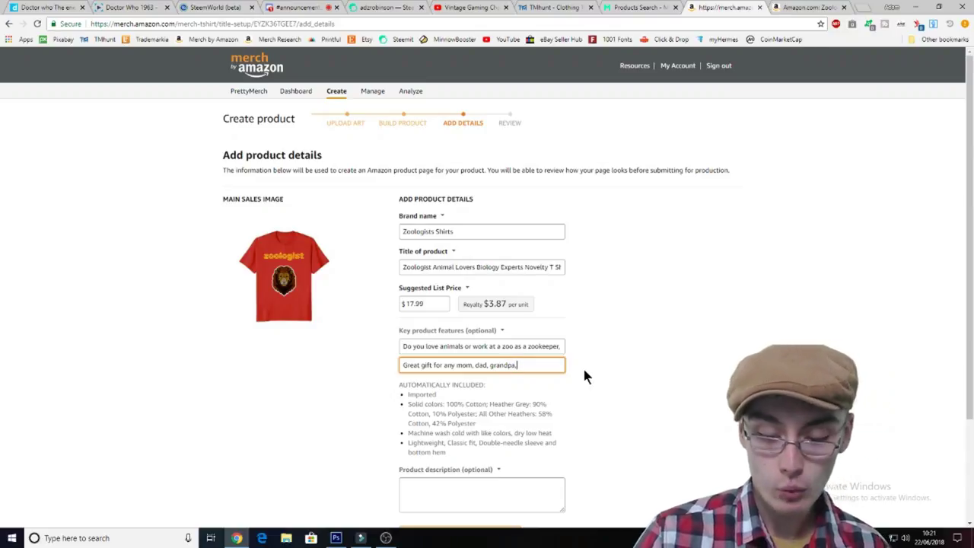
pyautogui.write('u')
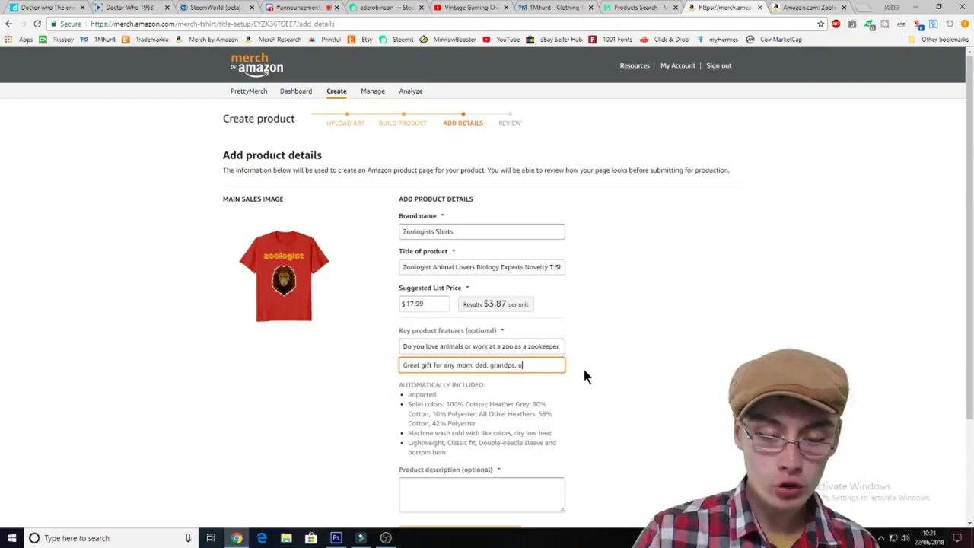
pyautogui.write('nicle, aunt')
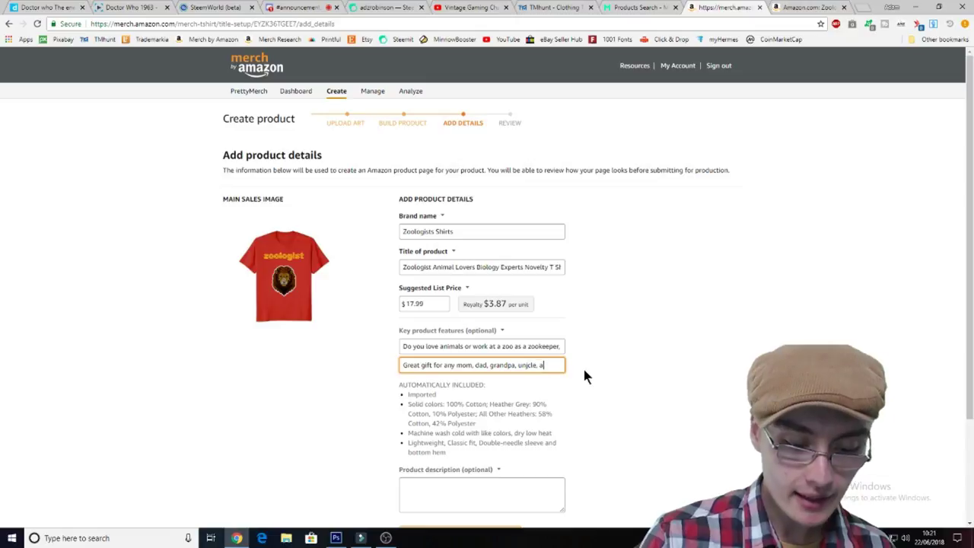
pyautogui.write('y')
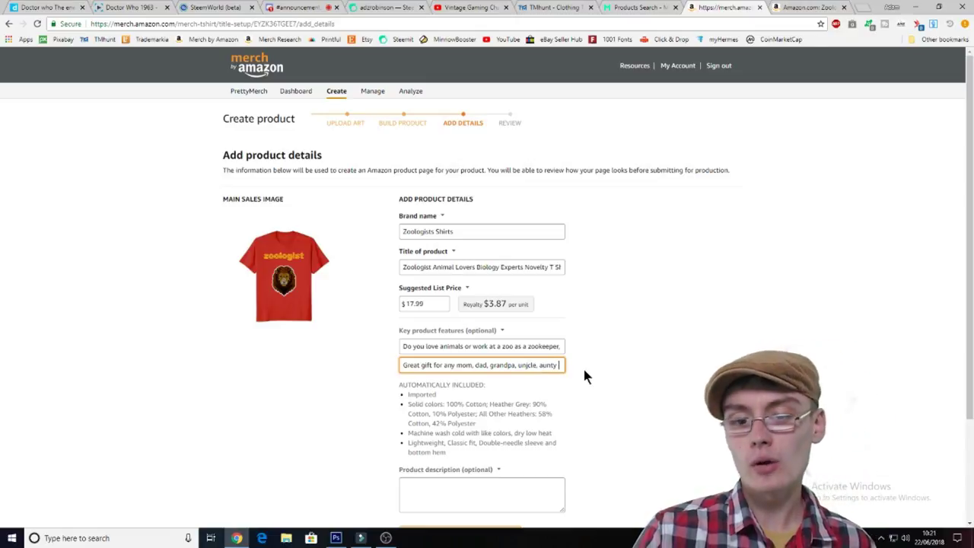
# Correct the misspelled word "uncle" in the second key product feature.
pyautogui.press('Left')
pyautogui.press('Left')
pyautogui.press('Left')
pyautogui.press('Left')
pyautogui.press('Left')
pyautogui.press('Left')
pyautogui.press('Left')
pyautogui.press('Left')
pyautogui.press('Left')
pyautogui.press('Left')
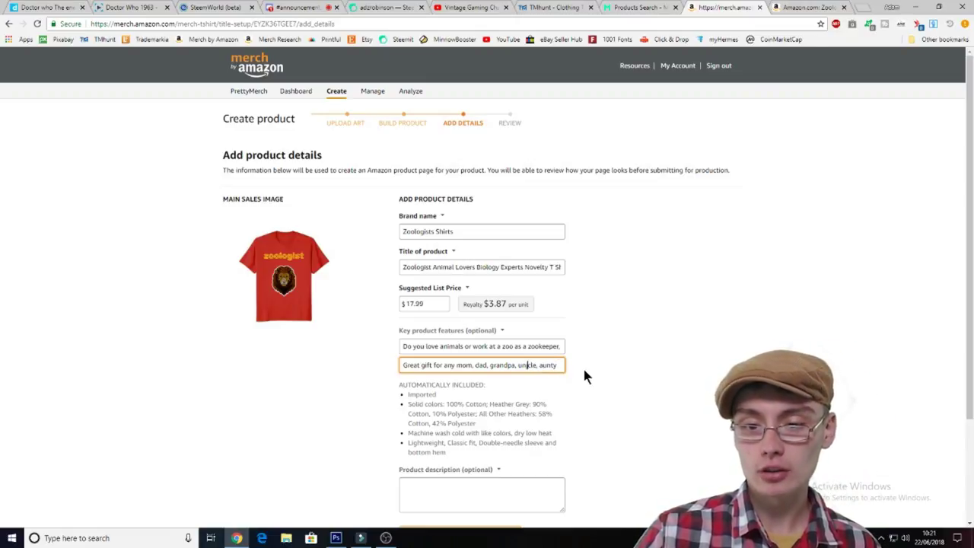
pyautogui.press('BackSpace')
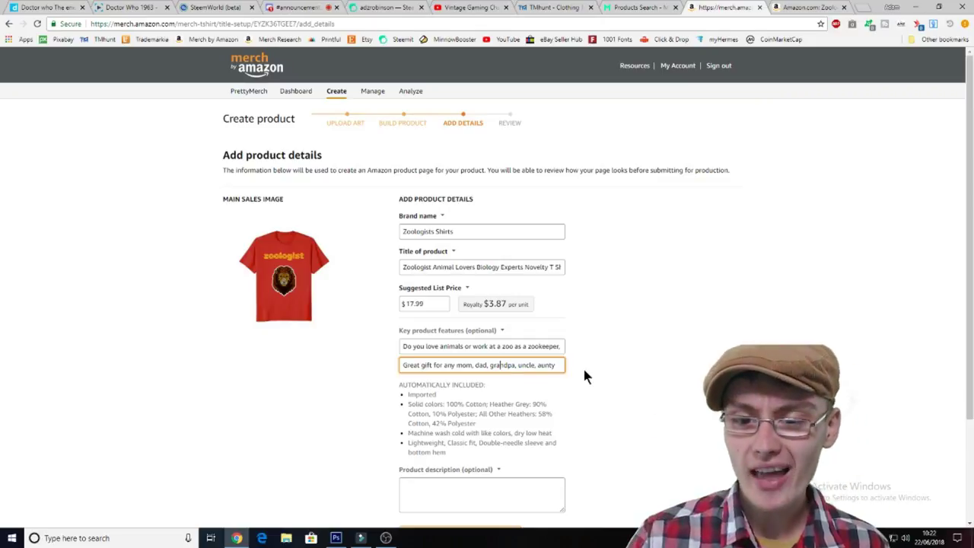
pyautogui.press('End')
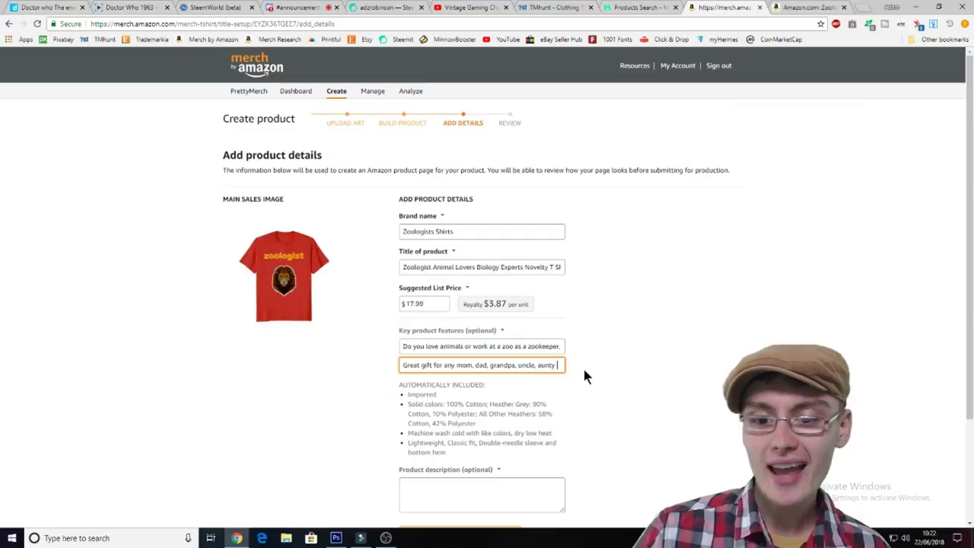
# Remove the whole gift sentence from the second key product feature, leaving that feature empty.
pyautogui.press('BackSpace')
pyautogui.press('BackSpace')
pyautogui.press('BackSpace')
pyautogui.press('BackSpace')
pyautogui.press('BackSpace')
pyautogui.press('BackSpace')
pyautogui.press('BackSpace')
pyautogui.press('BackSpace')
pyautogui.press('BackSpace')
pyautogui.press('BackSpace')
pyautogui.press('BackSpace')
pyautogui.press('BackSpace')
pyautogui.press('BackSpace')
pyautogui.press('BackSpace')
pyautogui.press('BackSpace')
pyautogui.press('BackSpace')
pyautogui.press('BackSpace')
pyautogui.press('BackSpace')
pyautogui.press('BackSpace')
pyautogui.press('BackSpace')
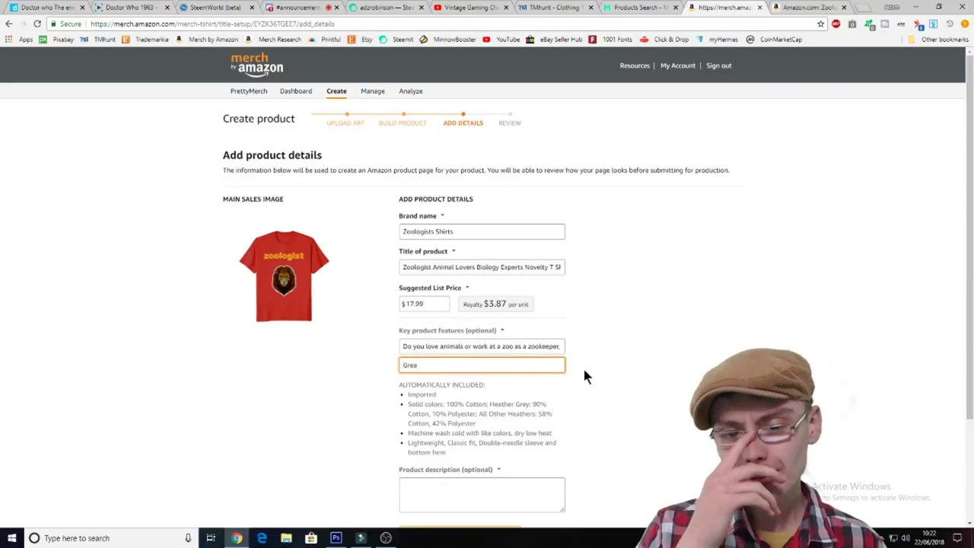
pyautogui.press('BackSpace')
pyautogui.write('a')
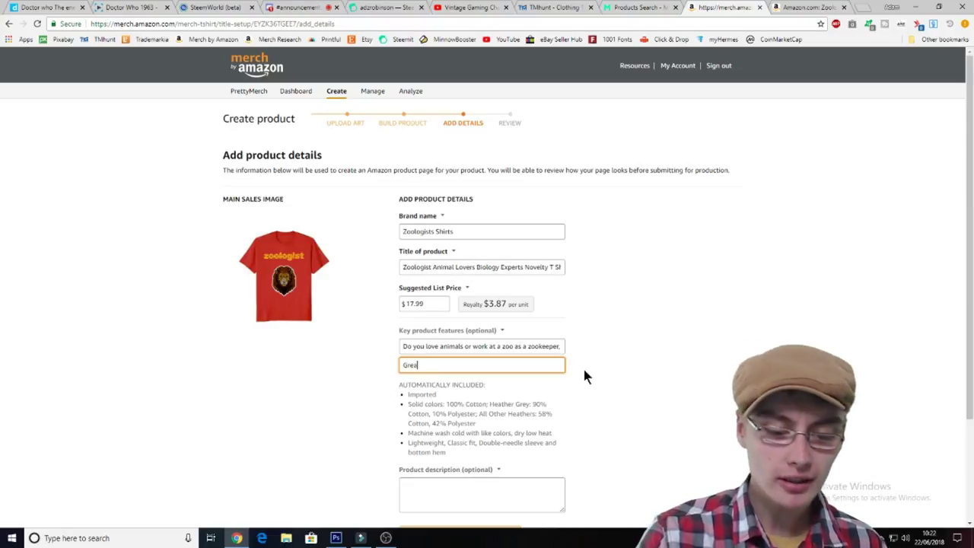
pyautogui.write('t')
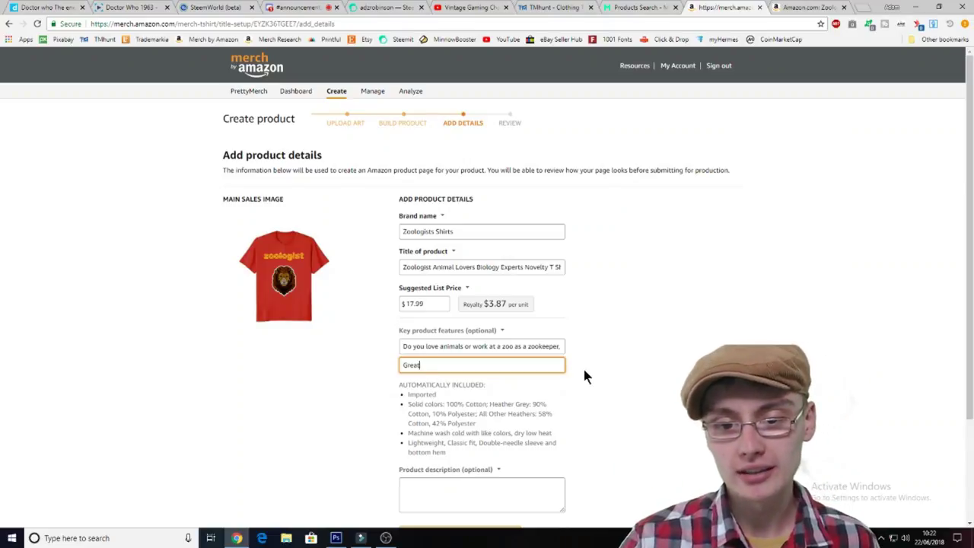
pyautogui.press('BackSpace')
pyautogui.press('BackSpace')
pyautogui.press('BackSpace')
pyautogui.press('BackSpace')
pyautogui.press('BackSpace')
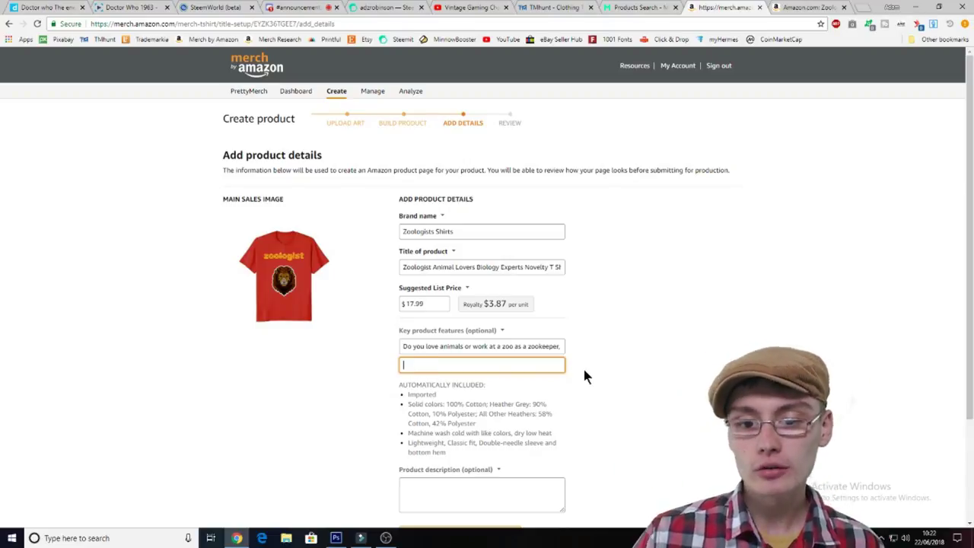
# Read through the first key product feature from its beginning to its end.
pyautogui.click(551, 347)
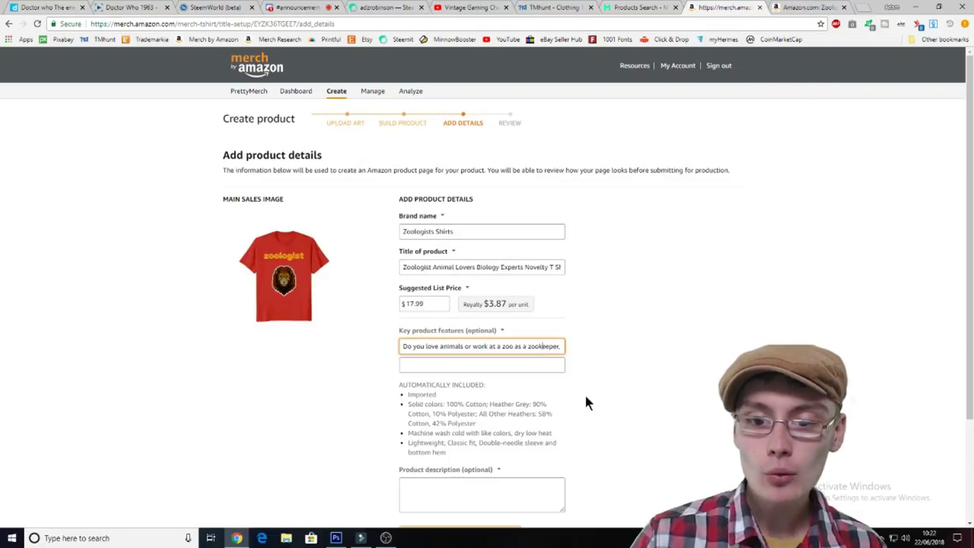
pyautogui.press('Left')
pyautogui.press('Left')
pyautogui.press('Left')
pyautogui.press('Left')
pyautogui.press('Left')
pyautogui.press('Left')
pyautogui.press('Left')
pyautogui.press('Left')
pyautogui.press('Left')
pyautogui.press('Left')
pyautogui.press('Left')
pyautogui.press('Left')
pyautogui.press('Left')
pyautogui.press('Left')
pyautogui.press('Left')
pyautogui.press('Left')
pyautogui.press('Left')
pyautogui.press('Left')
pyautogui.press('Left')
pyautogui.press('Left')
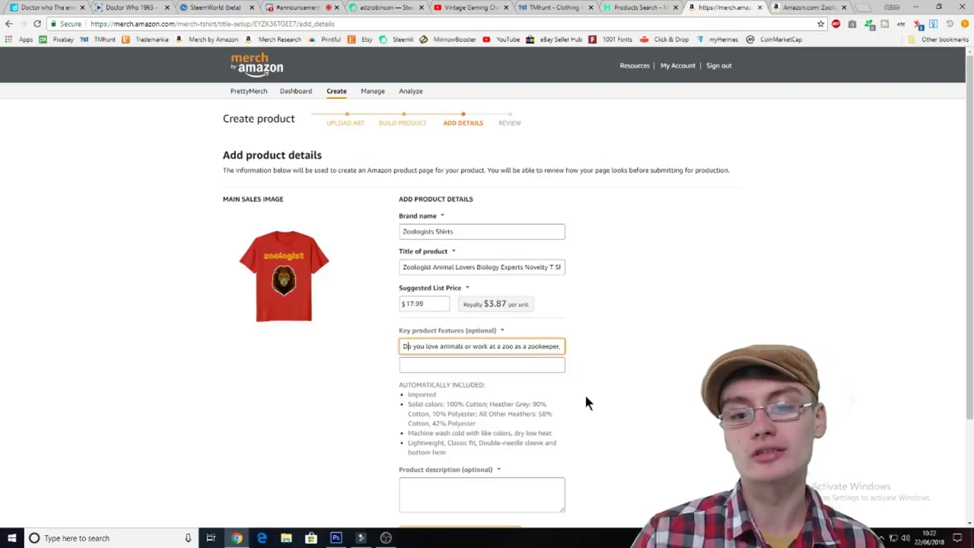
pyautogui.press('Right')
pyautogui.press('Right')
pyautogui.press('Right')
pyautogui.press('Right')
pyautogui.press('Right')
pyautogui.press('Right')
pyautogui.press('Right')
pyautogui.press('Right')
pyautogui.press('Right')
pyautogui.press('Right')
pyautogui.press('Right')
pyautogui.press('Right')
pyautogui.press('Right')
pyautogui.press('Right')
pyautogui.press('Right')
pyautogui.press('Right')
pyautogui.press('Right')
pyautogui.press('Right')
pyautogui.press('Right')
pyautogui.press('Right')
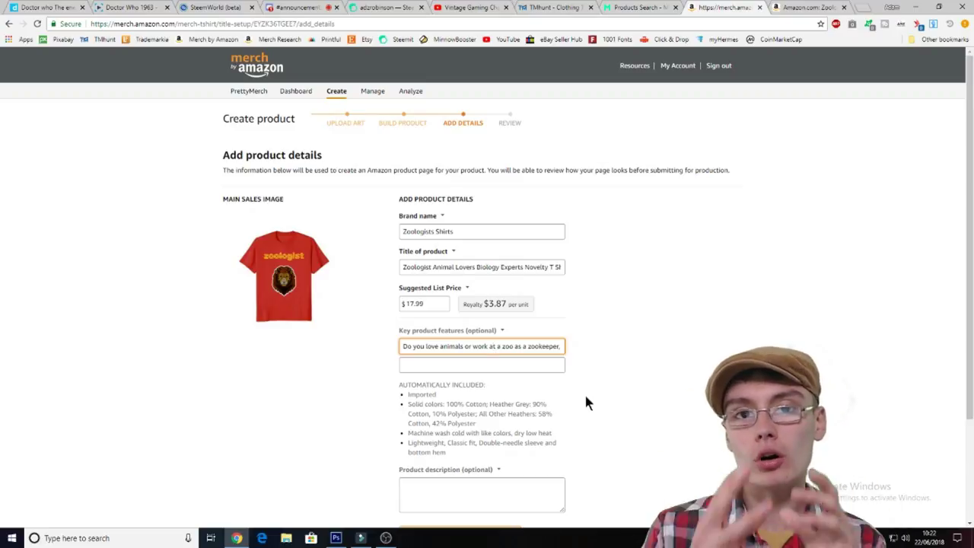
pyautogui.press('Right')
pyautogui.press('Right')
pyautogui.press('Right')
pyautogui.press('Right')
pyautogui.press('Right')
pyautogui.press('Right')
pyautogui.press('Right')
pyautogui.press('Right')
pyautogui.press('Right')
pyautogui.press('Right')
pyautogui.press('Right')
pyautogui.press('Right')
pyautogui.press('Right')
pyautogui.press('Right')
pyautogui.press('Right')
pyautogui.press('Right')
pyautogui.press('Right')
pyautogui.press('Right')
pyautogui.press('Right')
pyautogui.press('Right')
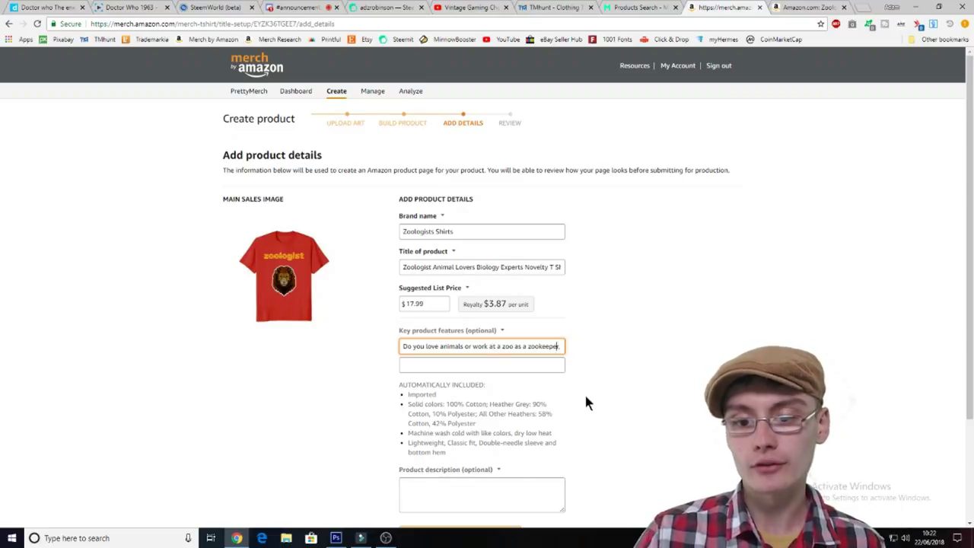
pyautogui.write('then this novelty shirt could be for you lion')
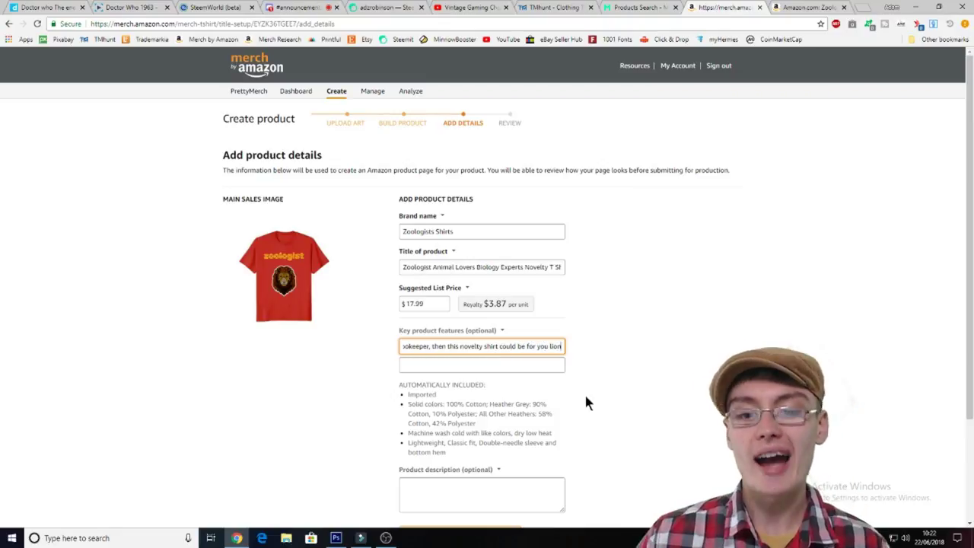
# Save the product details and look over the resulting product detail page review.
pyautogui.scroll(-3, 554, 311)
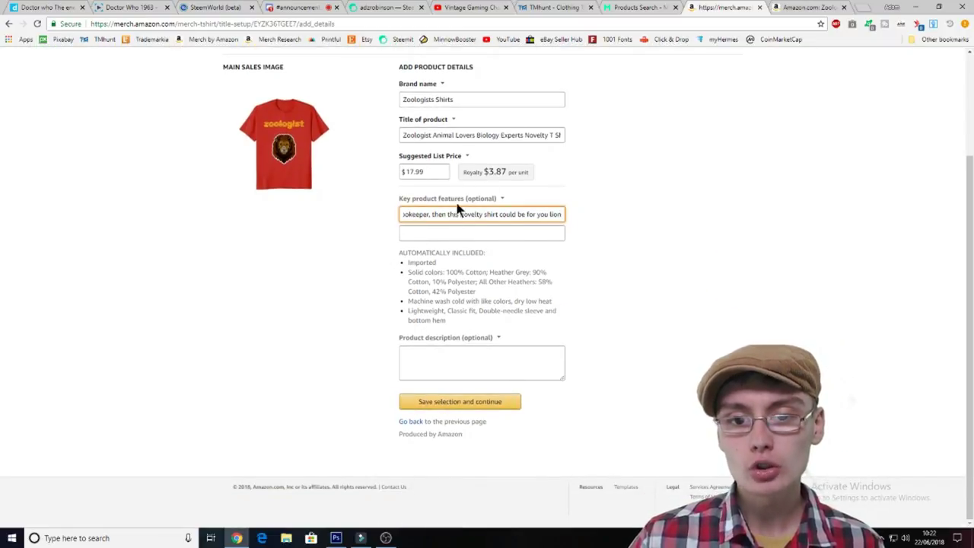
pyautogui.click(471, 403)
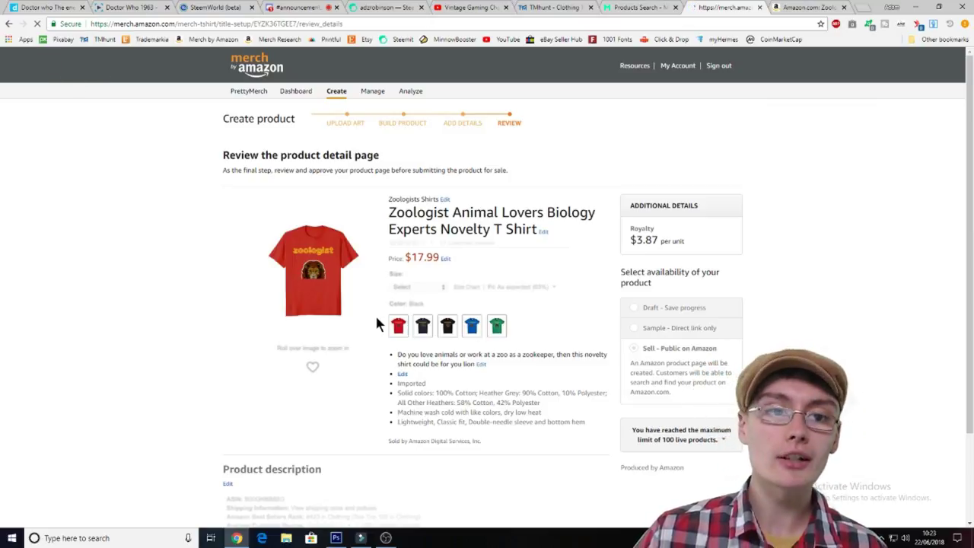
pyautogui.scroll(-2, 494, 413)
pyautogui.scroll(2, 388, 358)
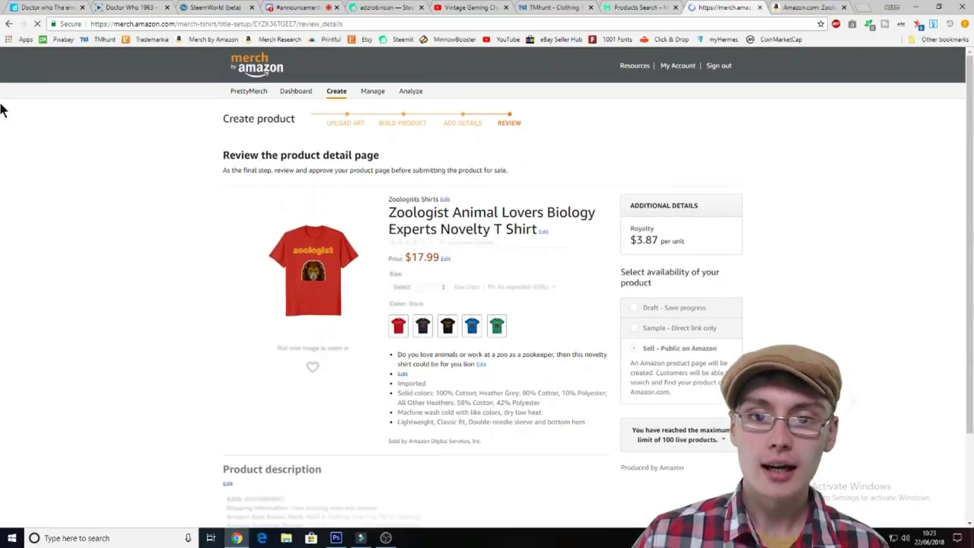
# Return to the product details and copy "Animal Lovers" from the product title.
pyautogui.click(9, 25)
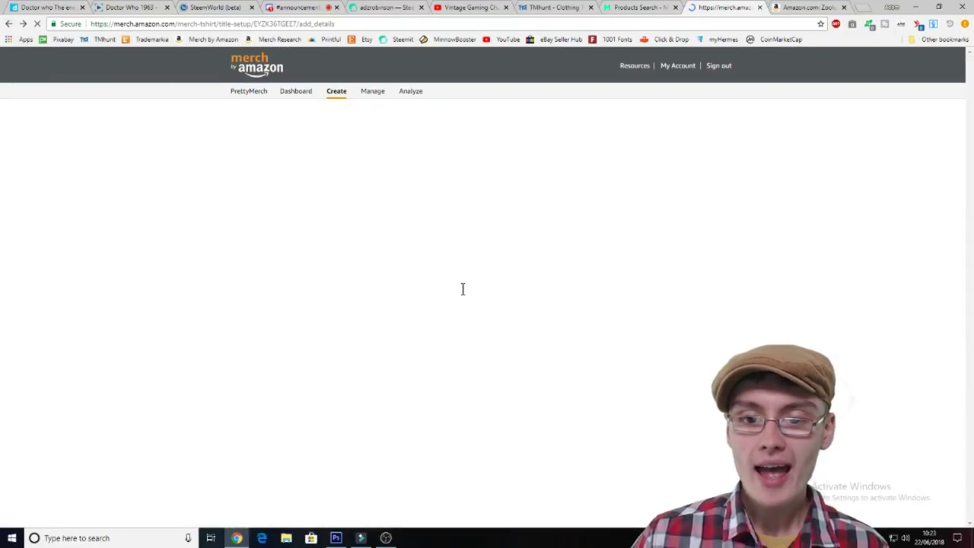
pyautogui.scroll(2, 457, 228)
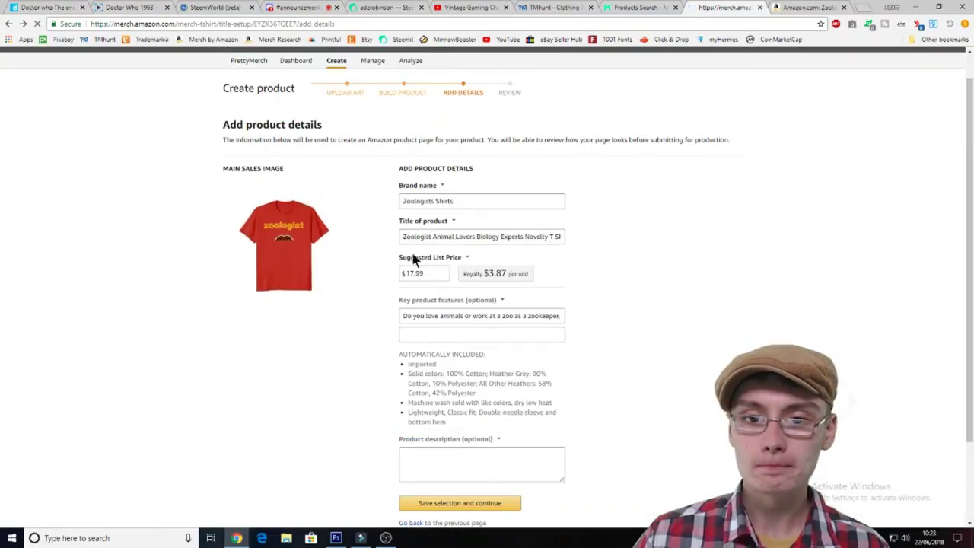
pyautogui.moveTo(433, 237); pyautogui.dragTo(475, 238)
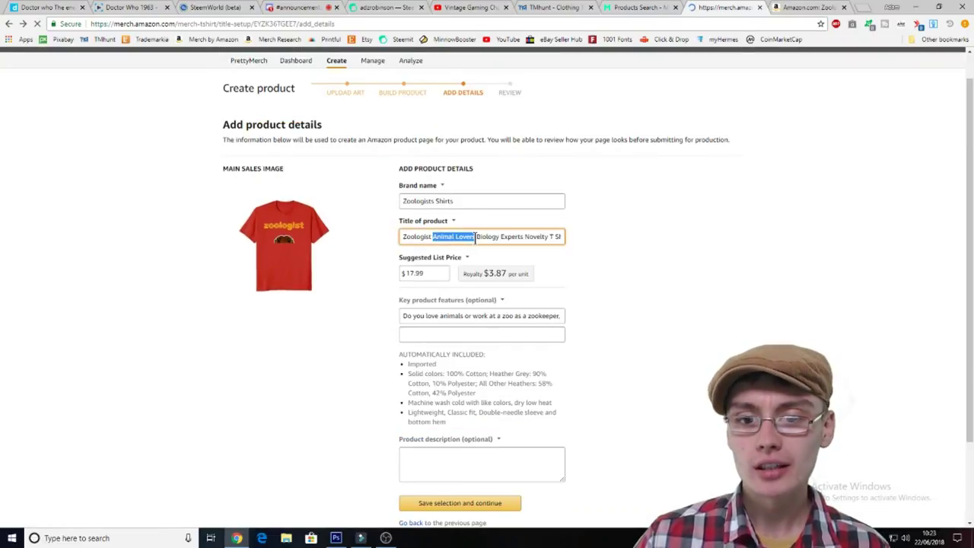
pyautogui.rightClick(470, 237)
pyautogui.click(496, 253)
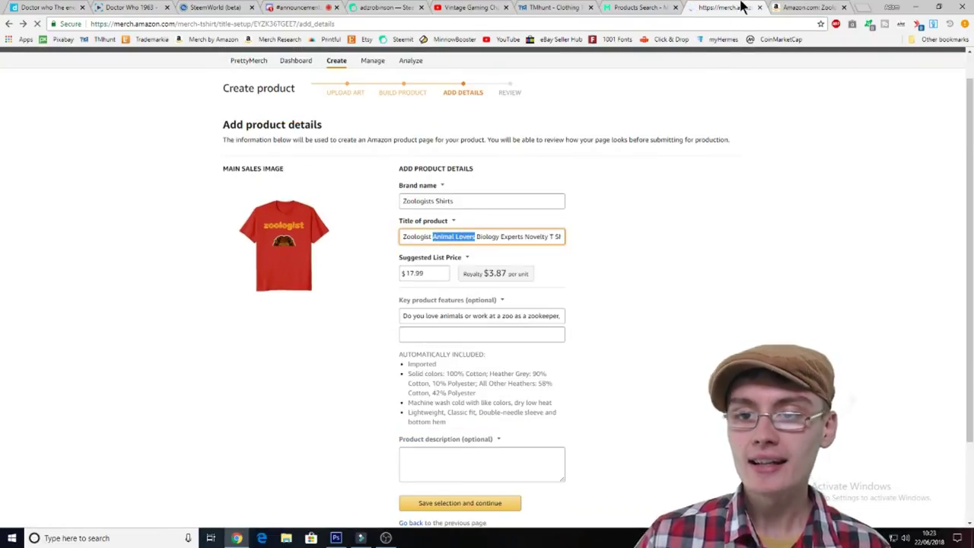
# Switch to TMhunt and search the clothing trademarks for "Animal Lovers" instead of the previous query, using exact match.
pyautogui.click(553, 6)
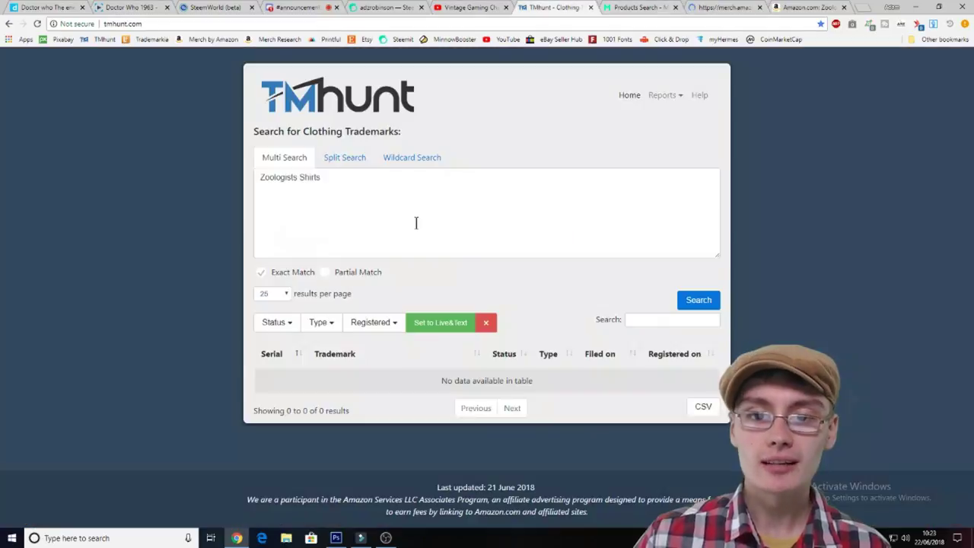
pyautogui.moveTo(416, 222); pyautogui.dragTo(180, 213)
pyautogui.press('BackSpace')
pyautogui.hotkey('ctrl', 'v')
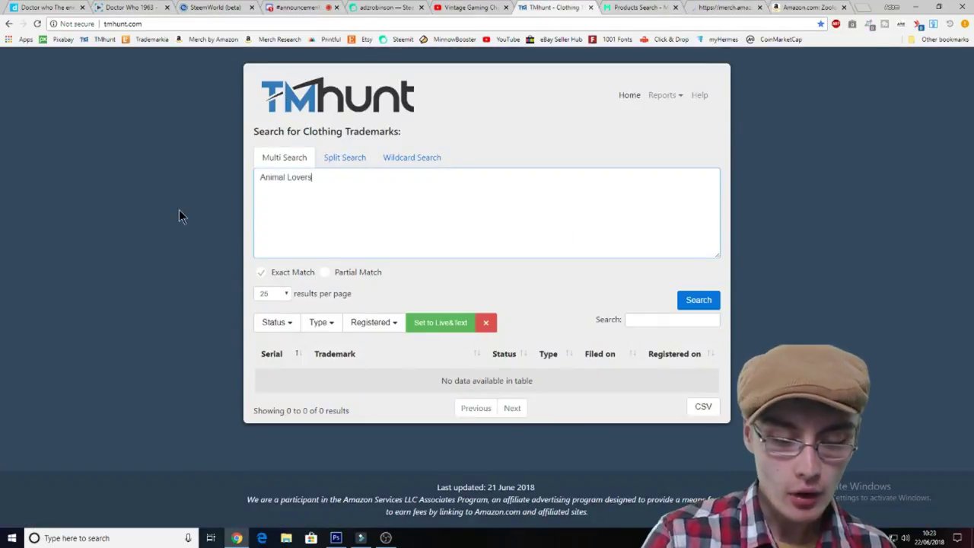
pyautogui.click(707, 299)
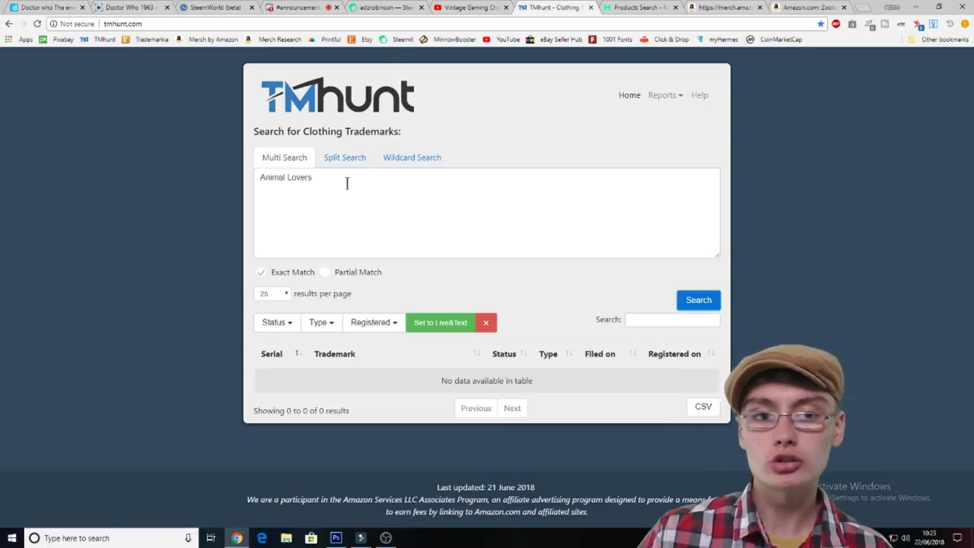
pyautogui.click(703, 307)
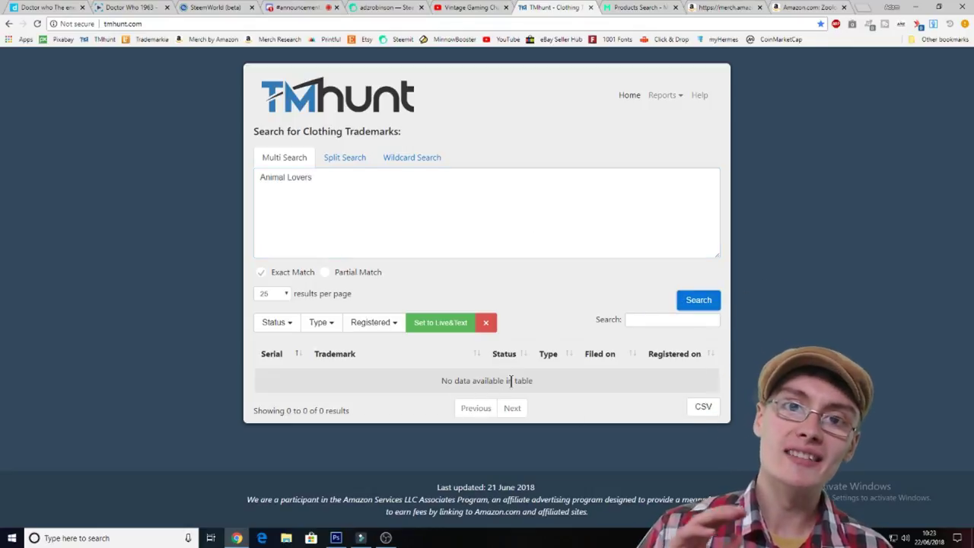
# Clear the trademark query, return to the Merch by Amazon product details and copy "Biology Experts" from the product title.
pyautogui.moveTo(419, 208); pyautogui.dragTo(3, 205)
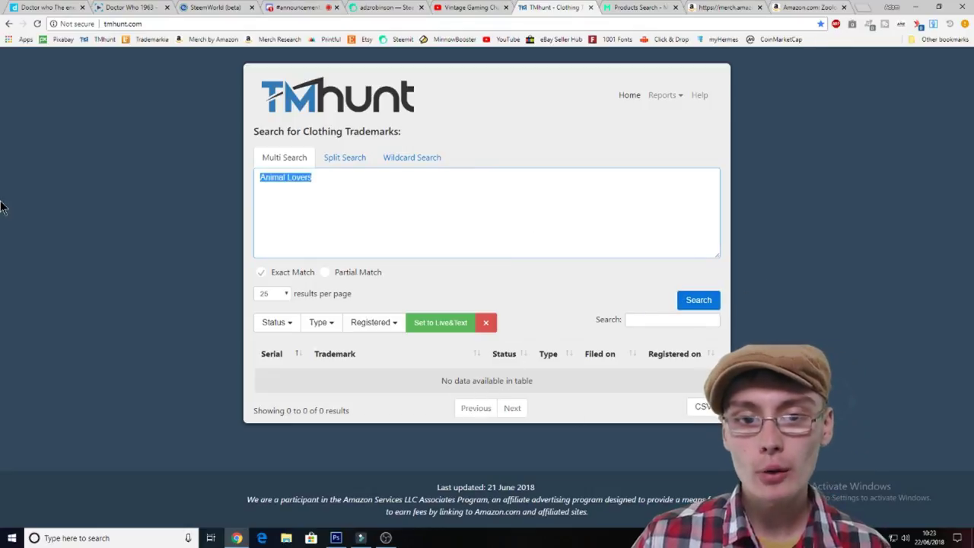
pyautogui.press('BackSpace')
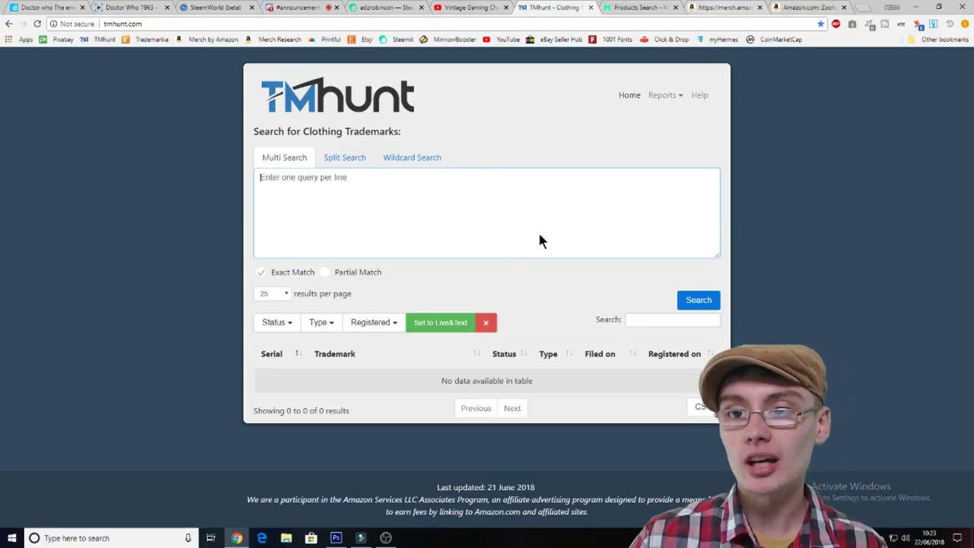
pyautogui.hotkey('ctrl', 'Tab')
pyautogui.hotkey('ctrl', 'Tab')
pyautogui.click(493, 235)
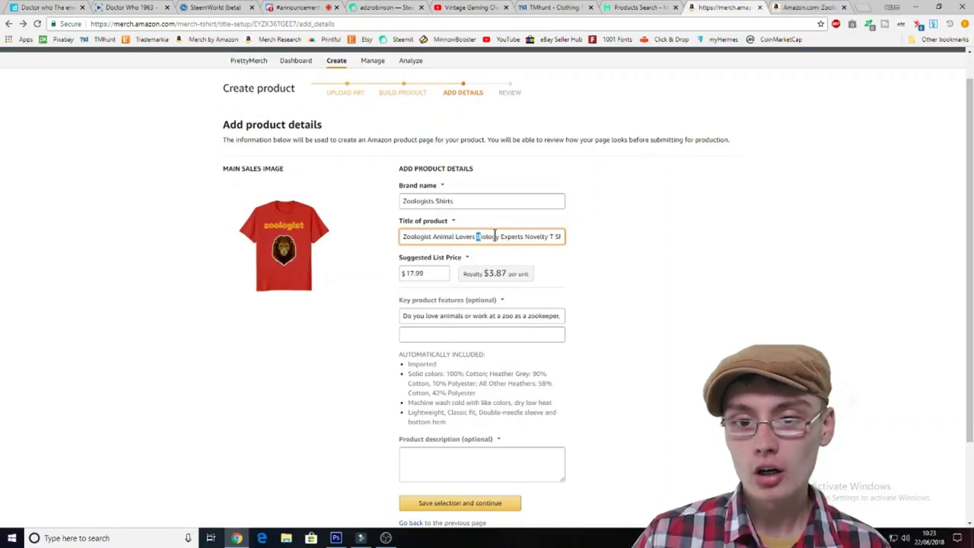
pyautogui.moveTo(477, 236); pyautogui.dragTo(523, 237)
pyautogui.rightClick(521, 240)
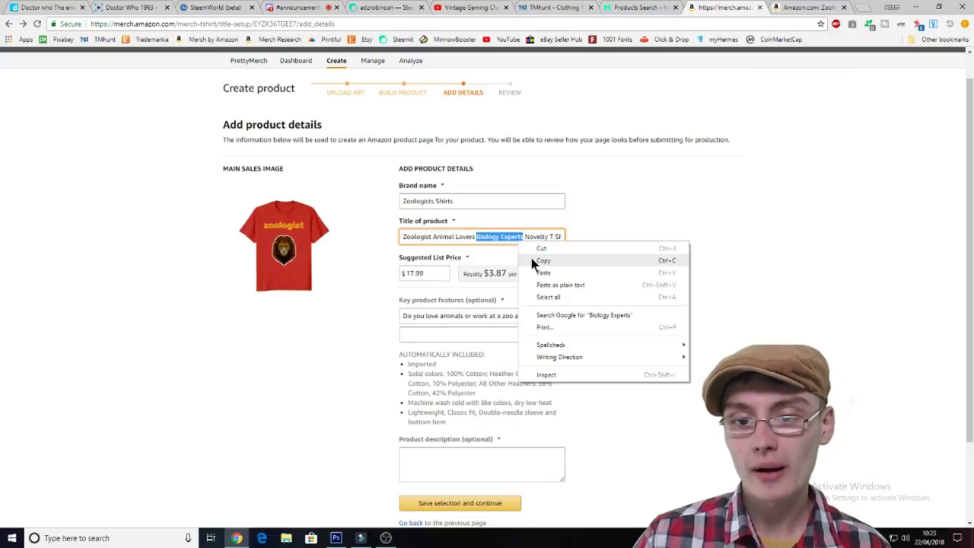
pyautogui.click(534, 261)
# Switch to TMhunt and search the clothing trademarks for "Biology Experts" using exact match.
pyautogui.click(791, 7)
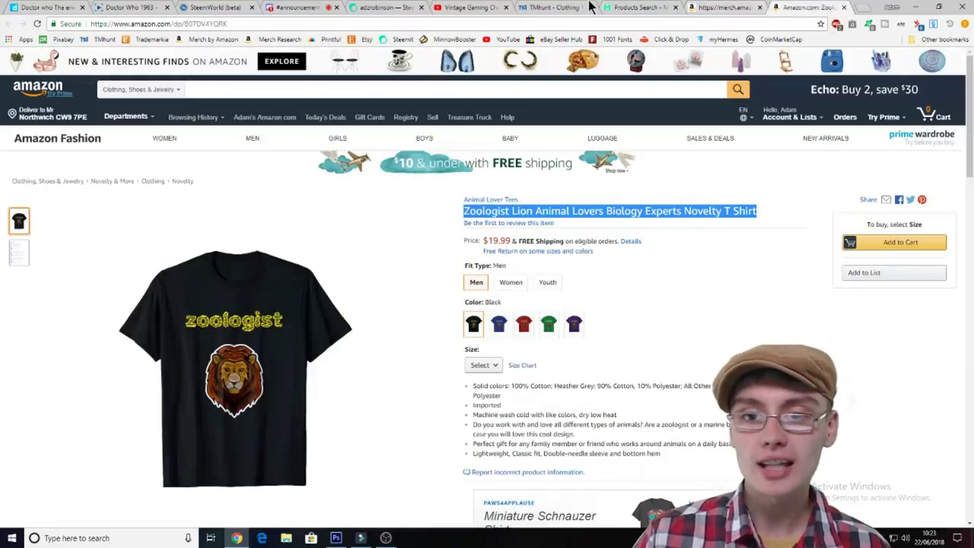
pyautogui.click(571, 7)
pyautogui.rightClick(424, 175)
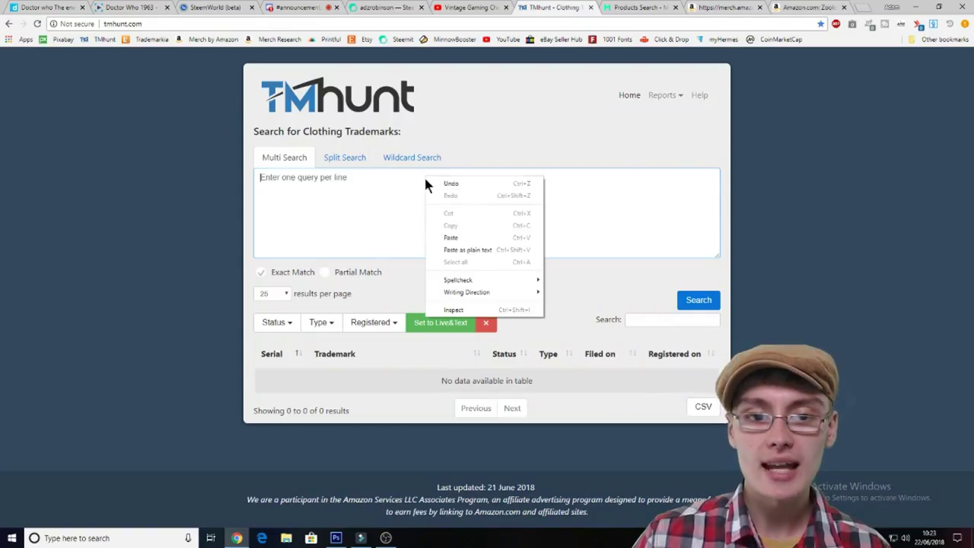
pyautogui.click(452, 237)
pyautogui.click(693, 301)
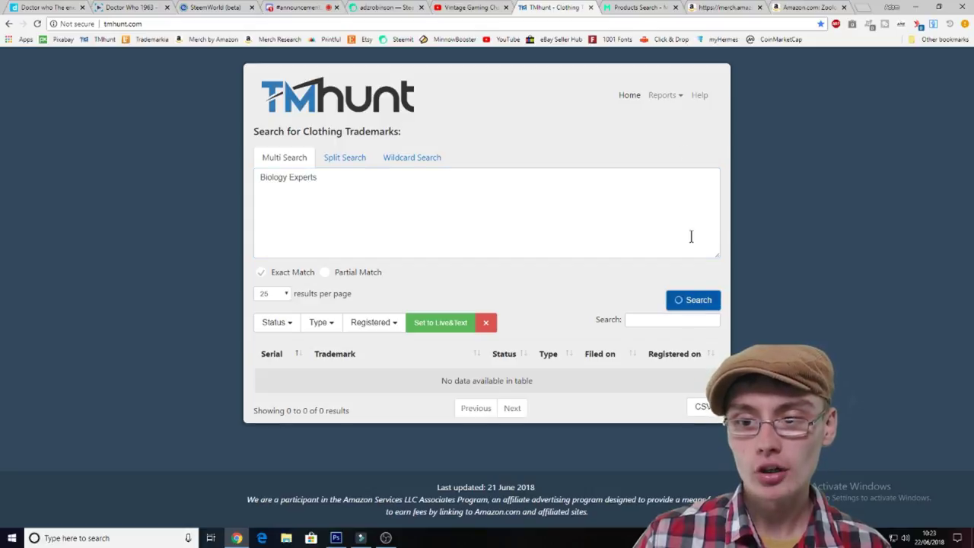
# Return to the product details and copy the word "zoo" from the first key product feature.
pyautogui.click(723, 7)
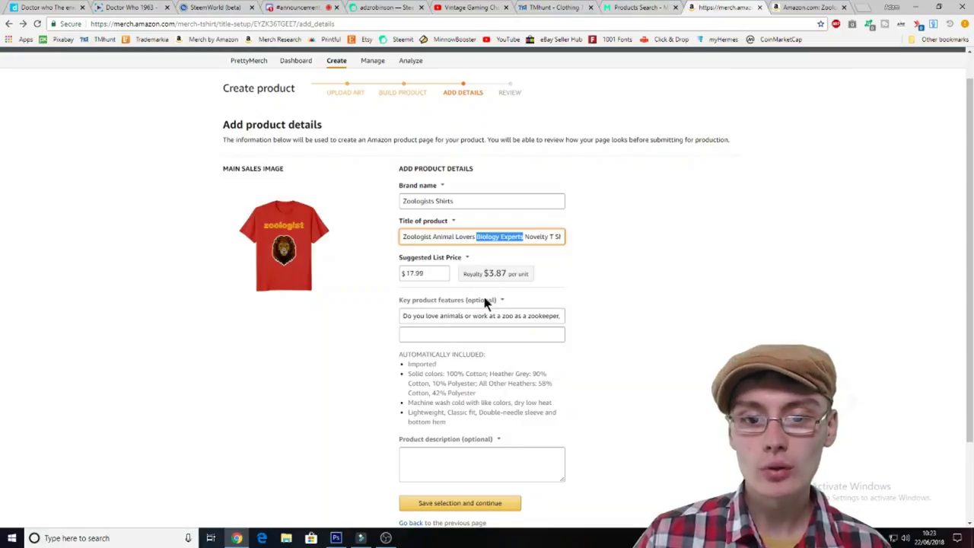
pyautogui.click(500, 326)
pyautogui.click(503, 320)
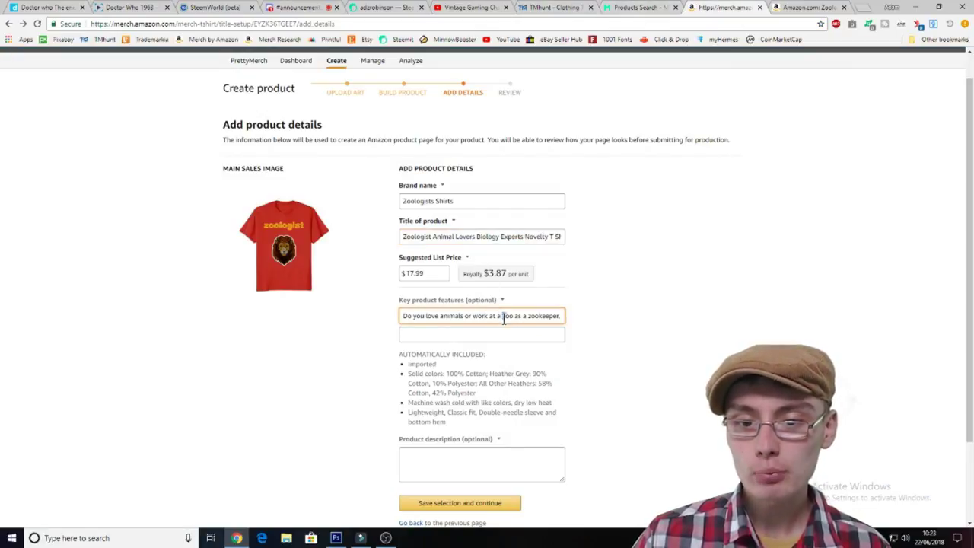
pyautogui.doubleClick(503, 320)
pyautogui.rightClick(509, 320)
pyautogui.click(529, 332)
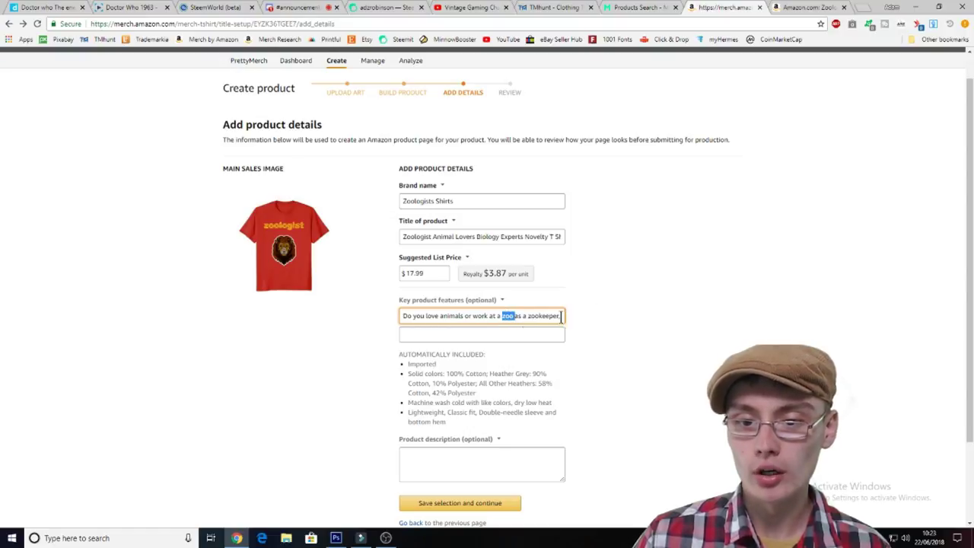
# Switch to TMhunt, search for "zoo" instead of the previous query and check the type of the listed trademarks.
pyautogui.click(556, 7)
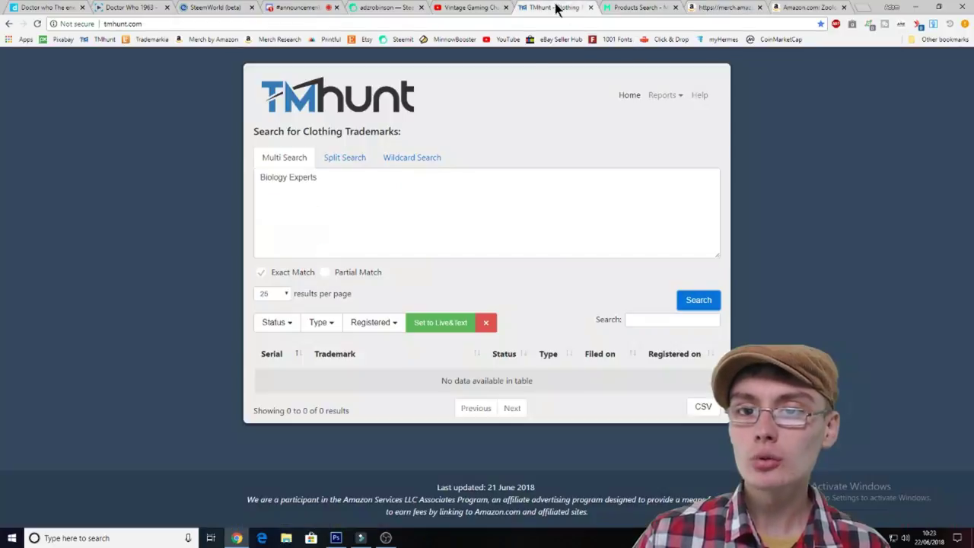
pyautogui.click(395, 178)
pyautogui.hotkey('ctrl', 'a')
pyautogui.press('BackSpace')
pyautogui.hotkey('ctrl', 'v')
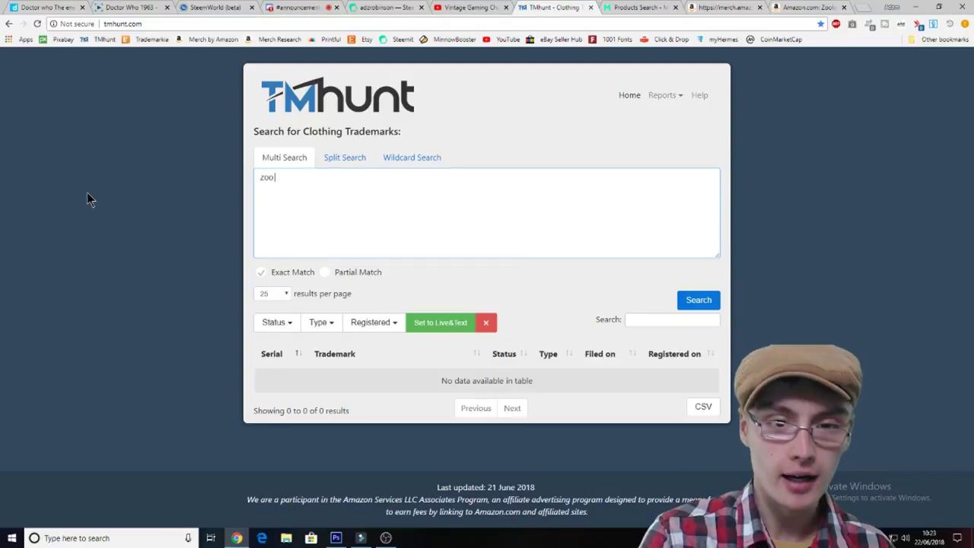
pyautogui.click(687, 299)
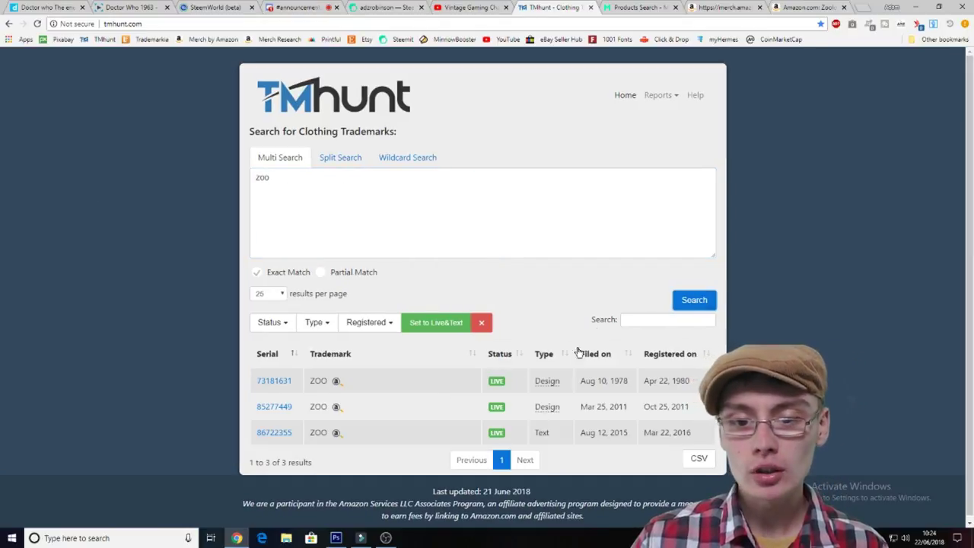
pyautogui.doubleClick(538, 433)
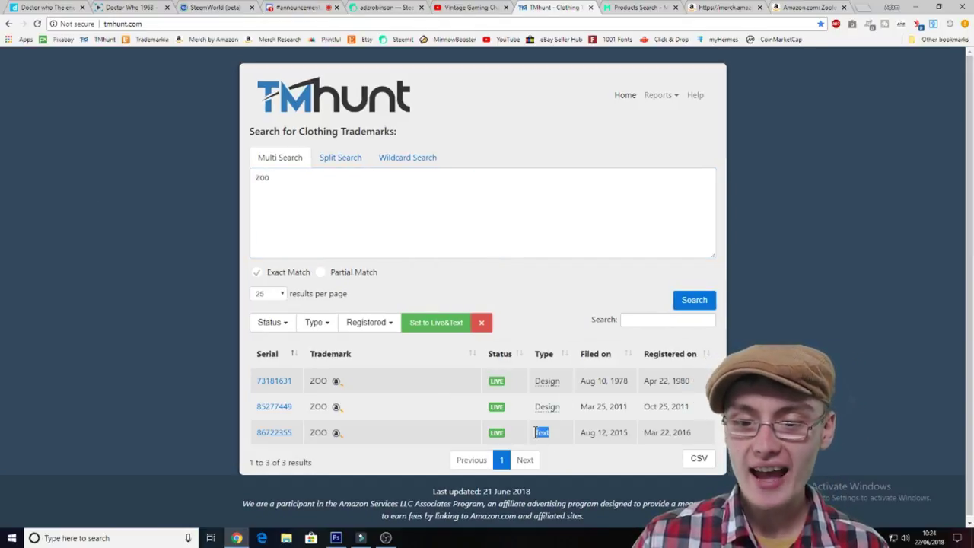
pyautogui.click(562, 288)
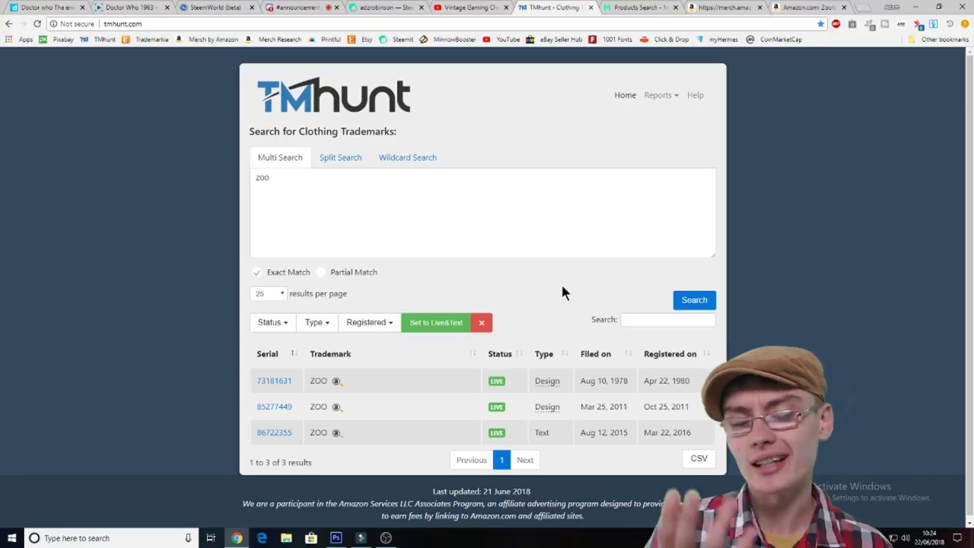
pyautogui.moveTo(289, 180); pyautogui.dragTo(249, 176)
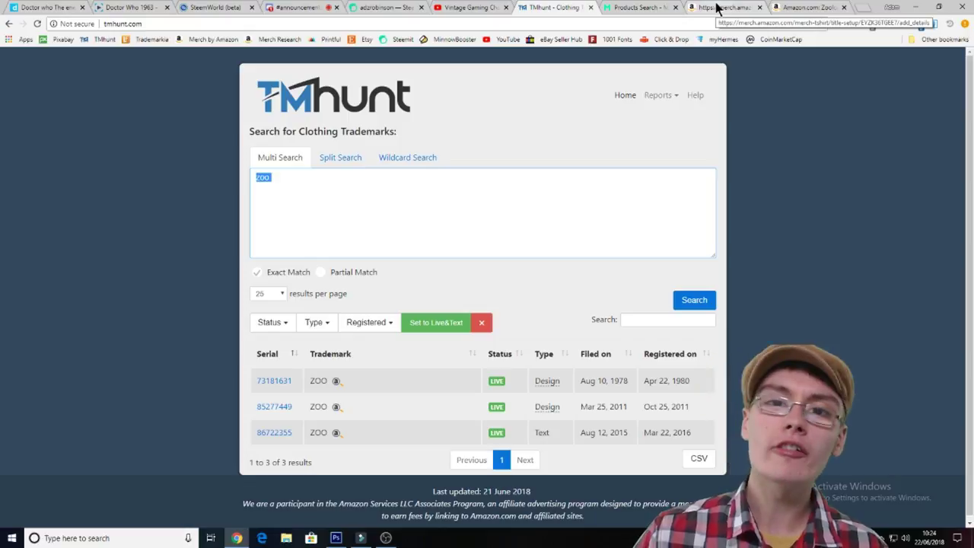
# Open the Merch Research page in place of the Amazon product page and search T-shirts for "zoo".
pyautogui.click(809, 7)
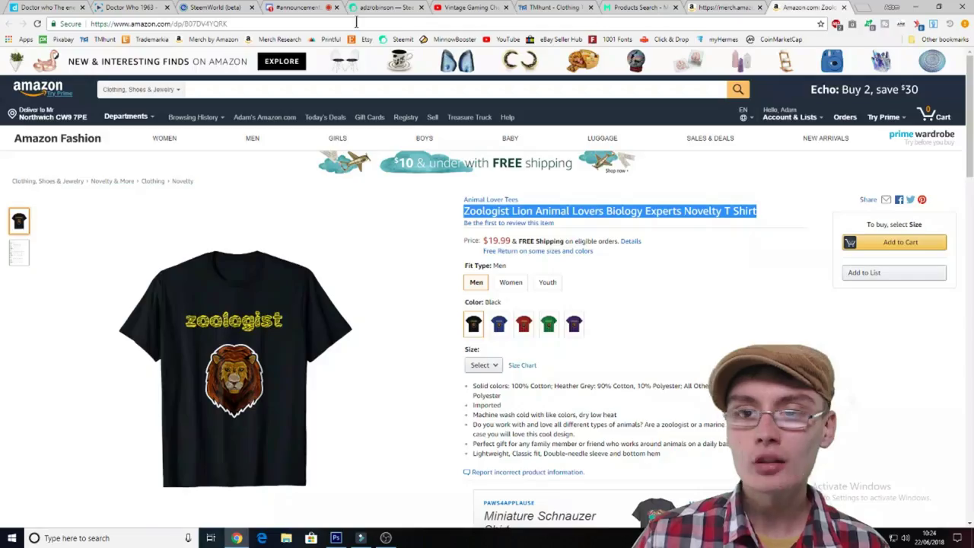
pyautogui.click(259, 40)
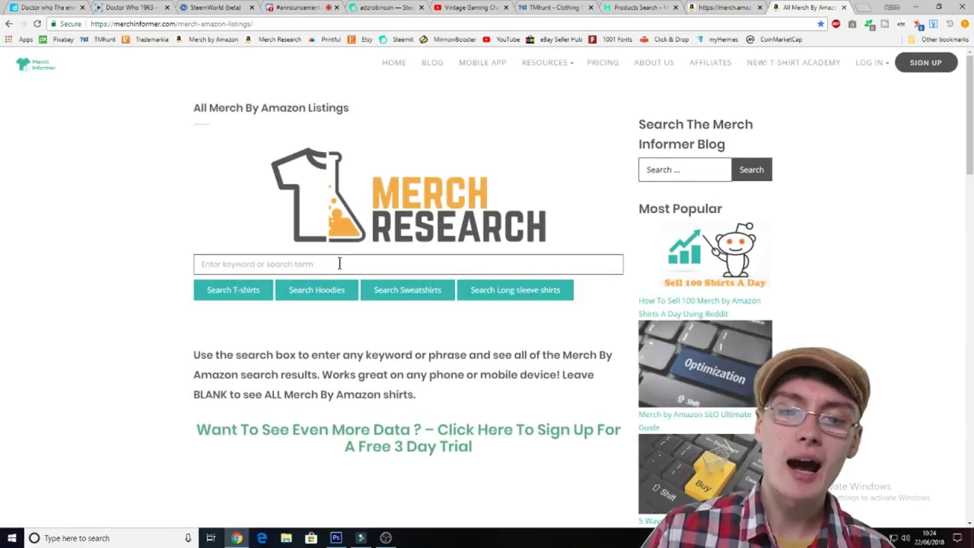
pyautogui.click(382, 271)
pyautogui.write('zooo')
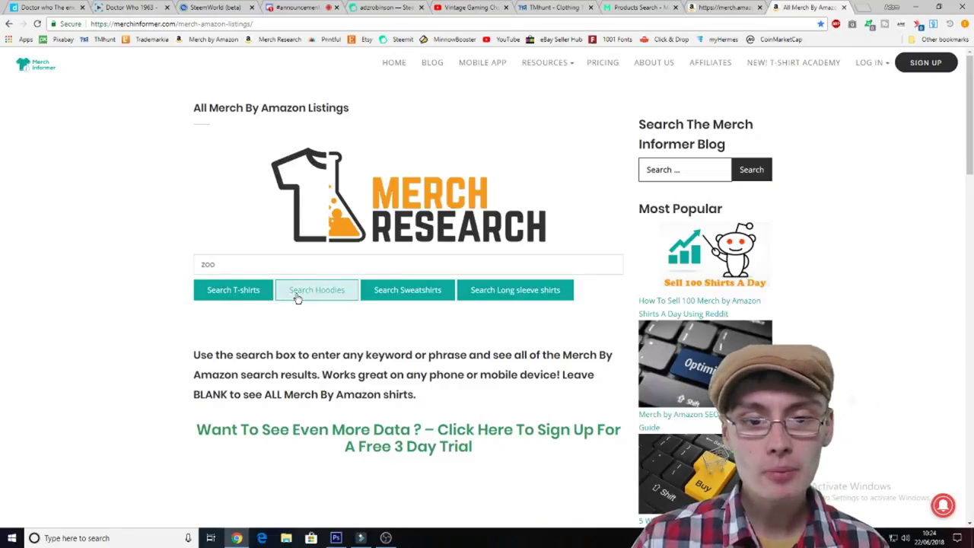
pyautogui.click(254, 290)
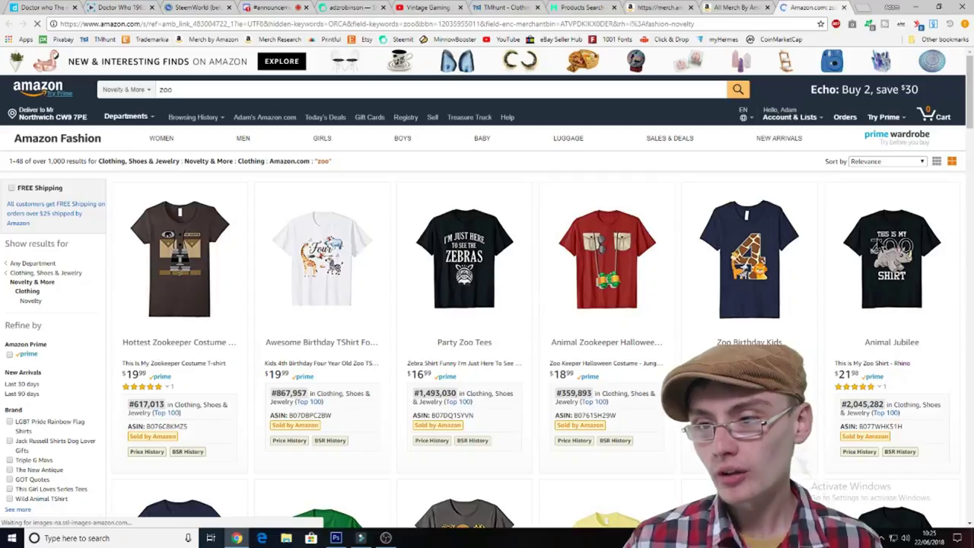
# Look through the Amazon "zoo" T-shirt results for how other sellers use the word, then close the results page.
pyautogui.moveTo(890, 255)
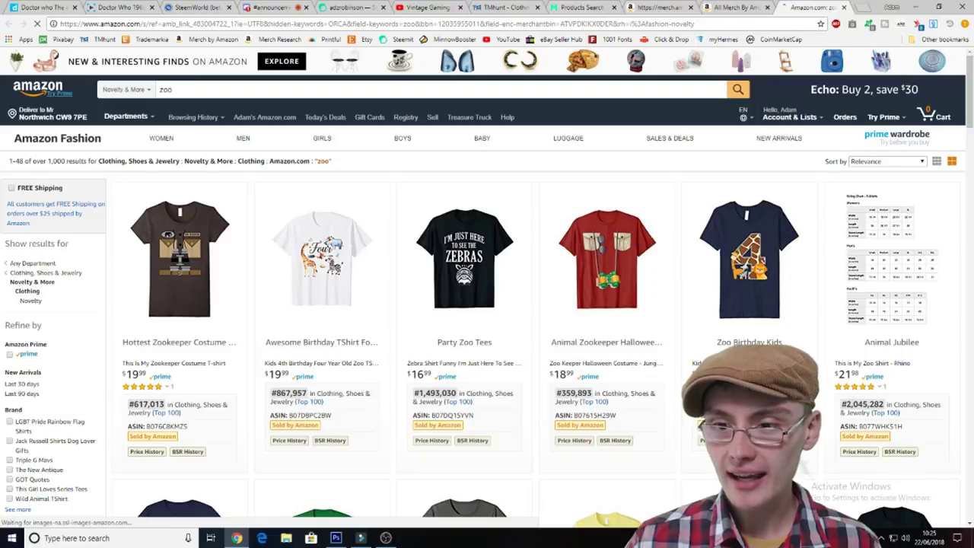
pyautogui.scroll(-2, 606, 374)
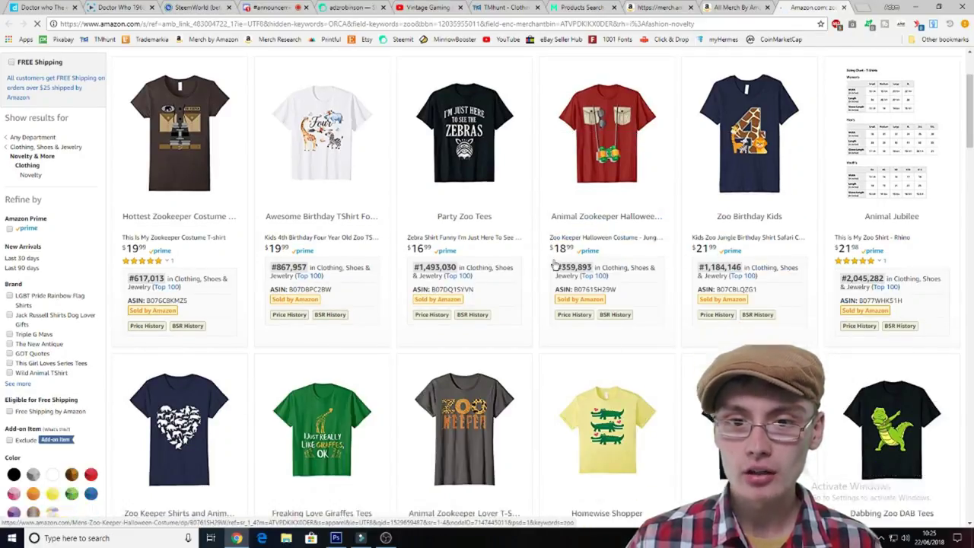
pyautogui.scroll(-5, 554, 258)
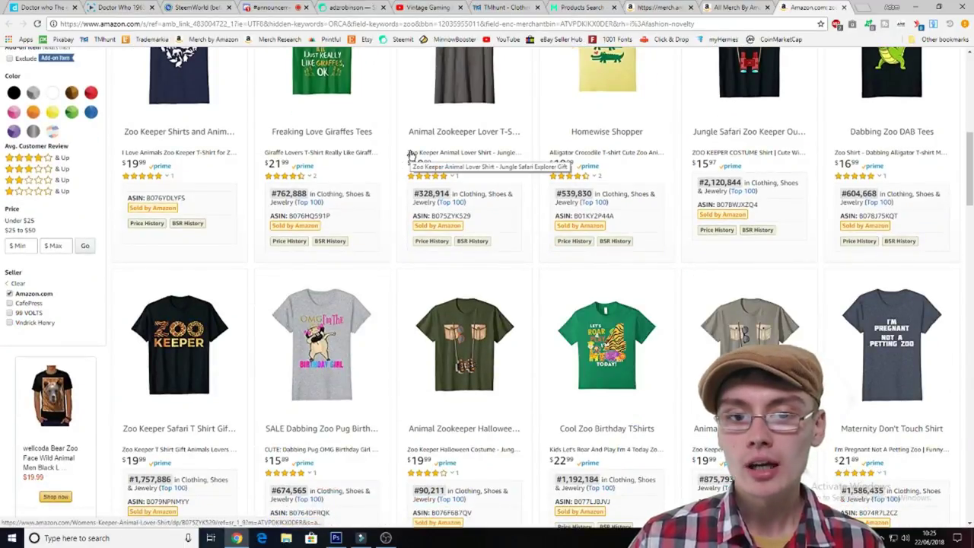
pyautogui.moveTo(480, 123)
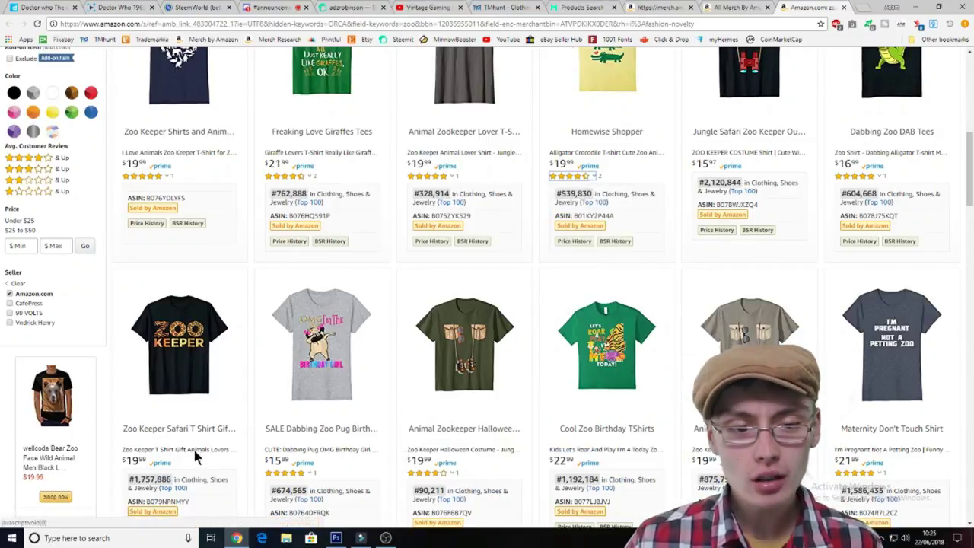
pyautogui.moveTo(195, 455)
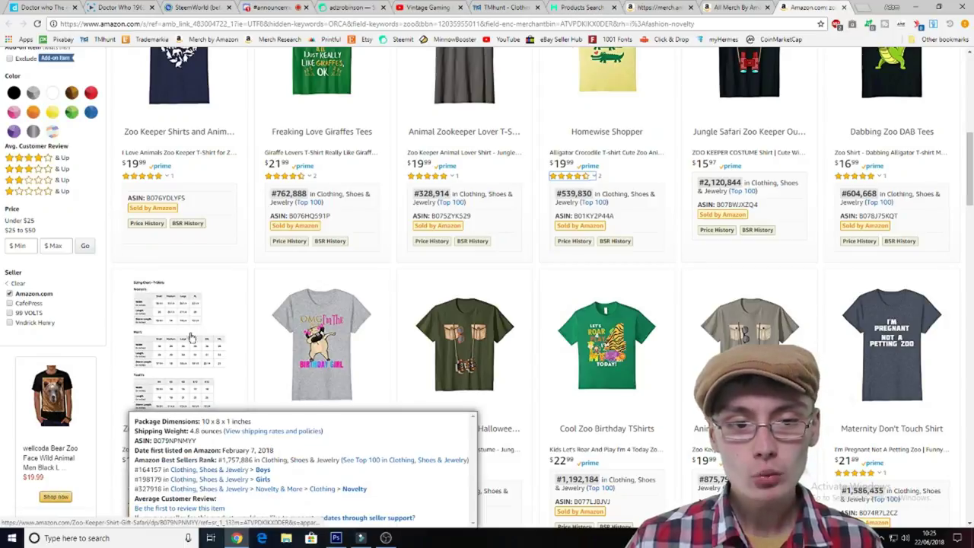
pyautogui.scroll(4, 456, 315)
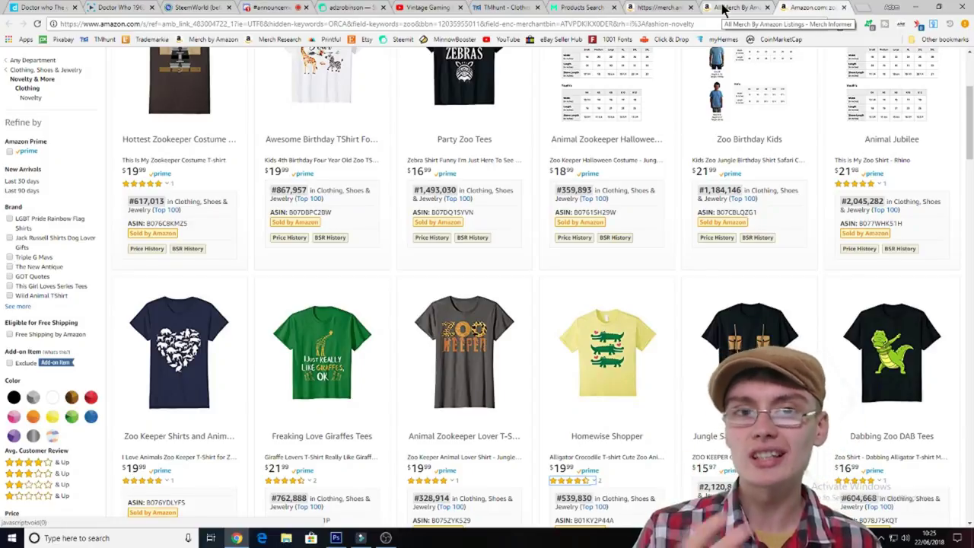
pyautogui.click(724, 8)
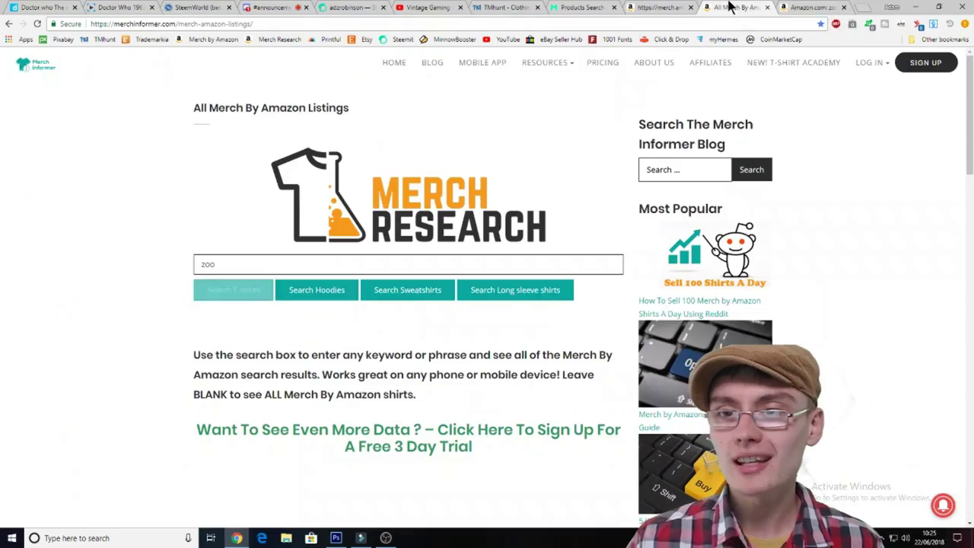
pyautogui.click(844, 8)
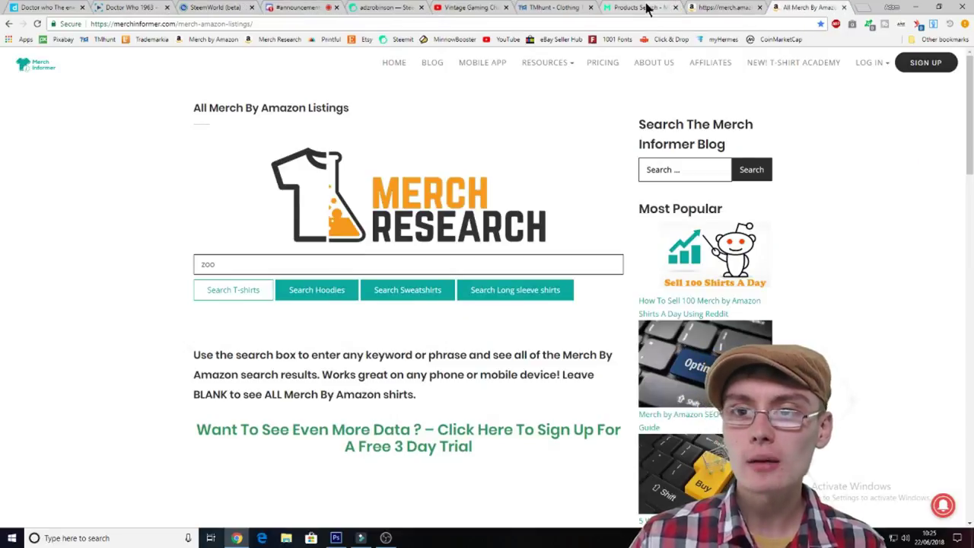
# Return to the product details and copy the word "zookeeper" from the first key product feature.
pyautogui.click(716, 7)
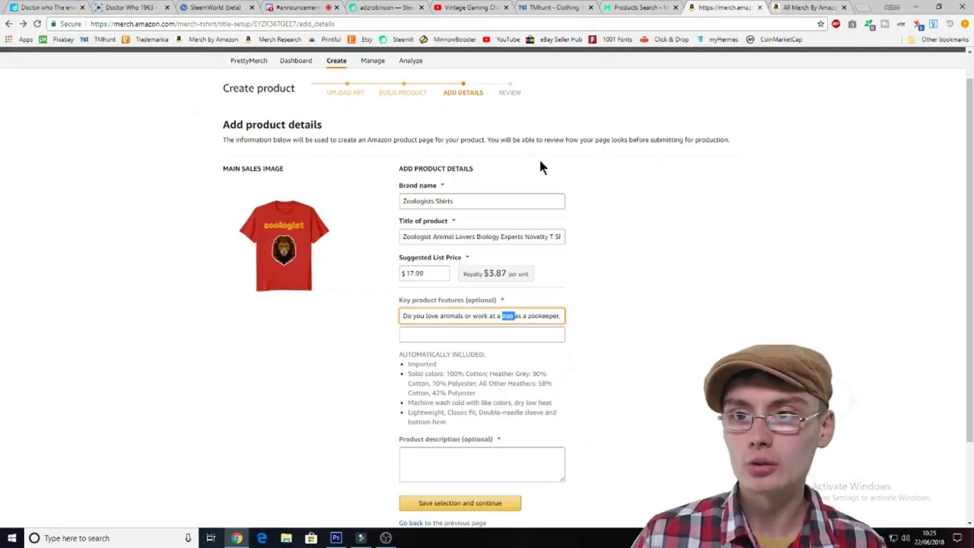
pyautogui.click(486, 303)
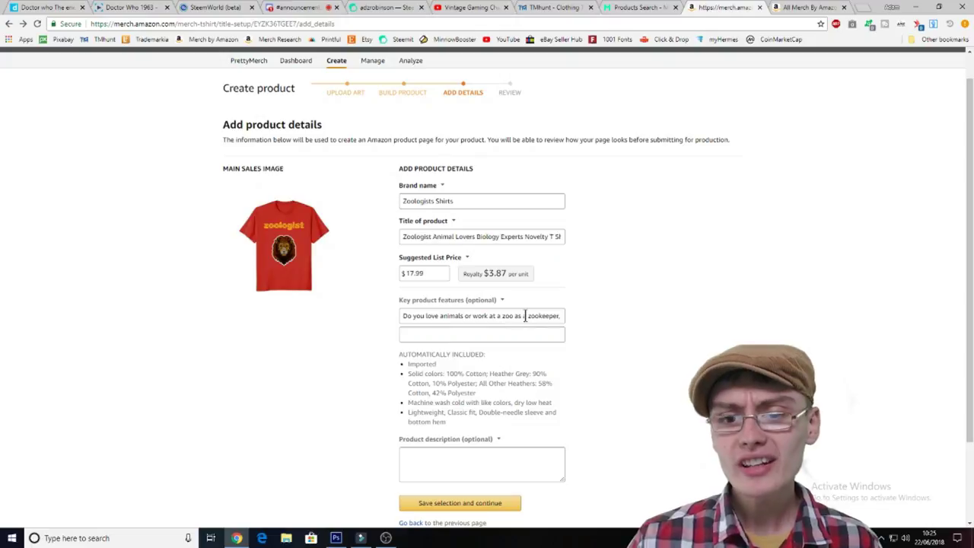
pyautogui.doubleClick(525, 318)
pyautogui.tripleClick(529, 318)
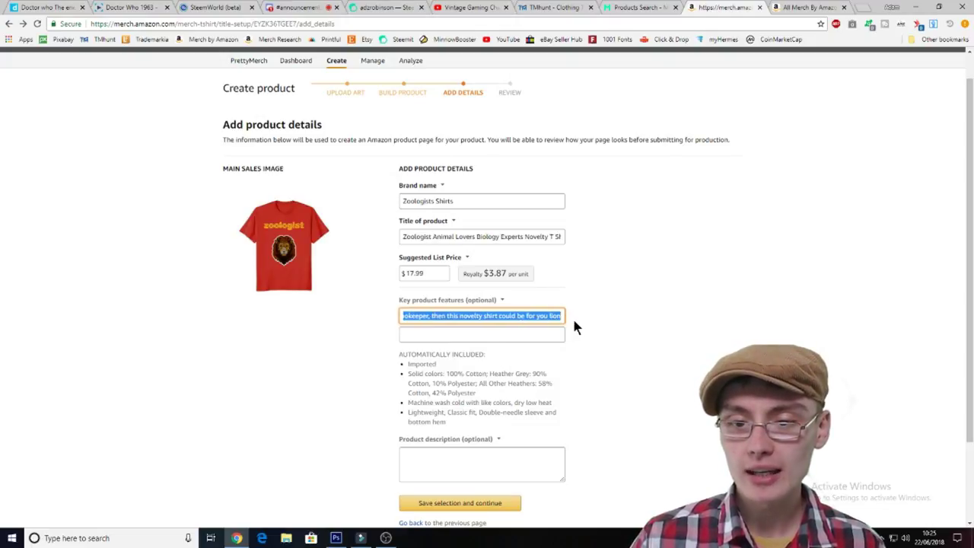
pyautogui.click(444, 330)
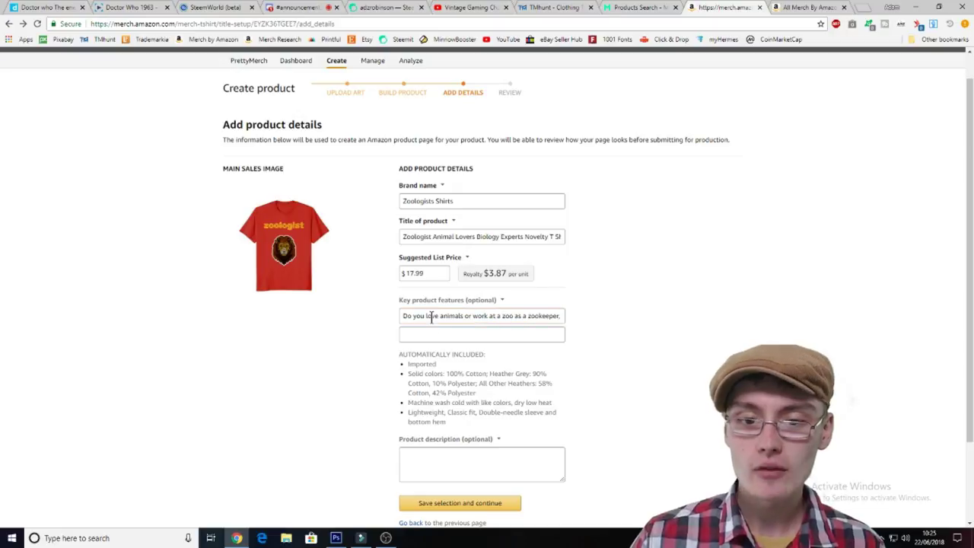
pyautogui.click(531, 318)
pyautogui.moveTo(549, 321); pyautogui.dragTo(525, 318)
pyautogui.rightClick(519, 318)
pyautogui.click(536, 333)
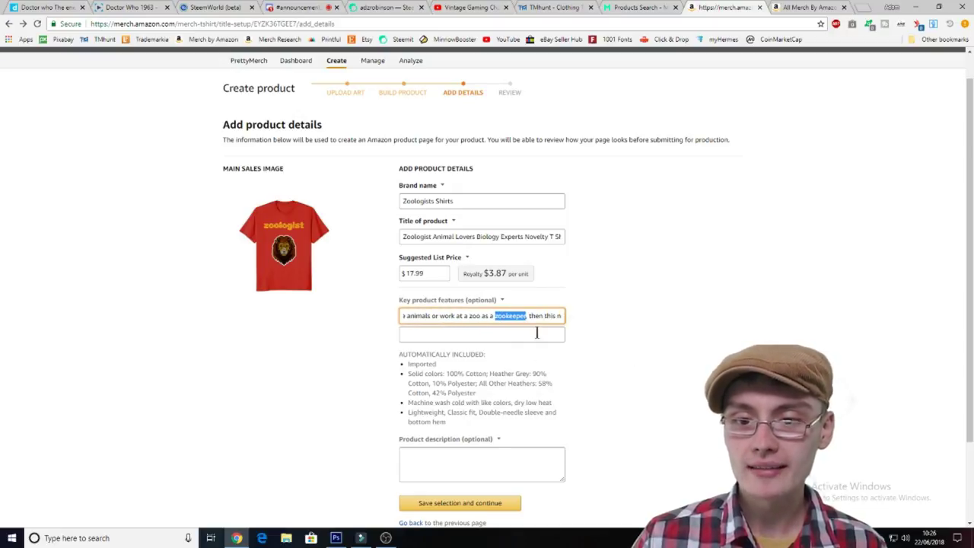
# Switch to TMhunt and search the clothing trademarks for the copied word "zookeeper" instead of the previous query.
pyautogui.click(545, 7)
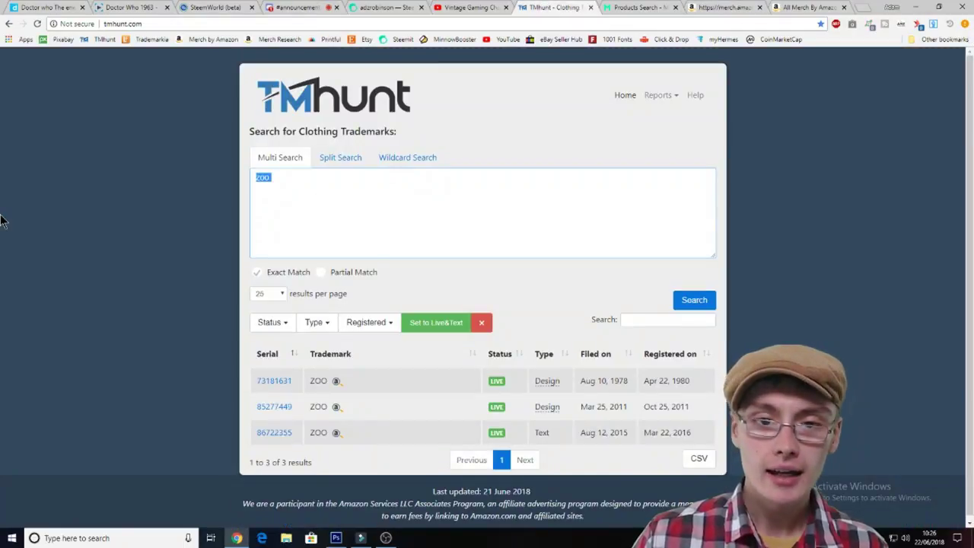
pyautogui.press('BackSpace')
pyautogui.hotkey('ctrl', 'v')
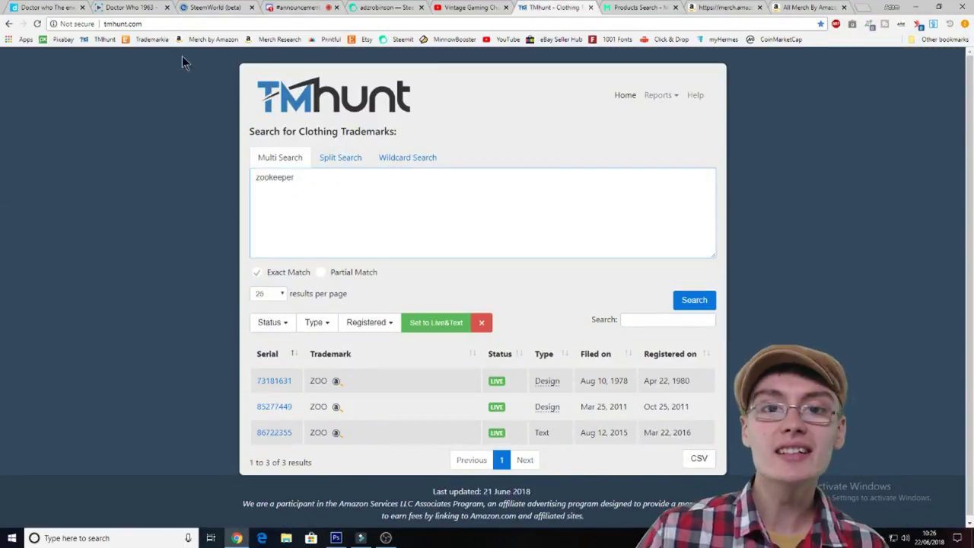
pyautogui.click(674, 299)
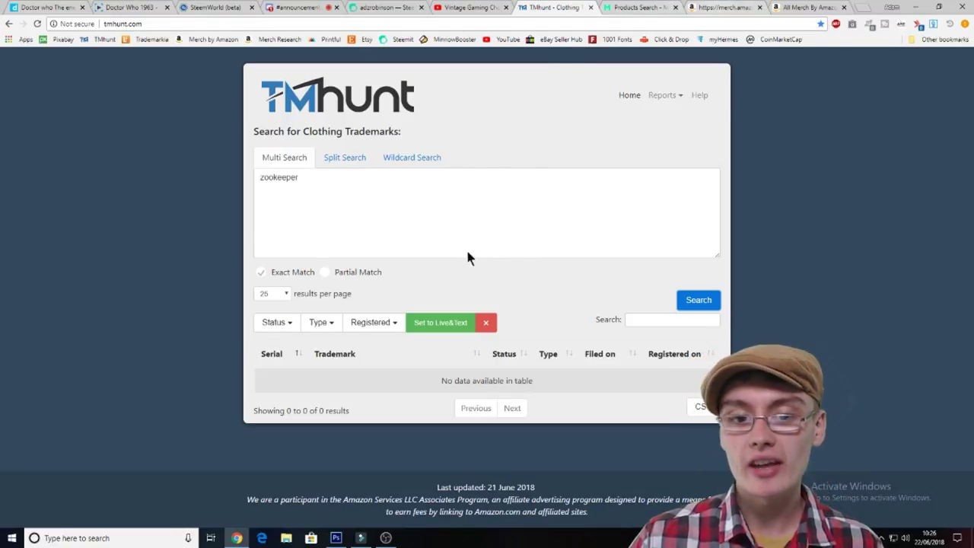
# Return to the Merch by Amazon product details, save them and continue to the review page.
pyautogui.hotkey('ctrl', 'Tab')
pyautogui.hotkey('ctrl', 'Tab')
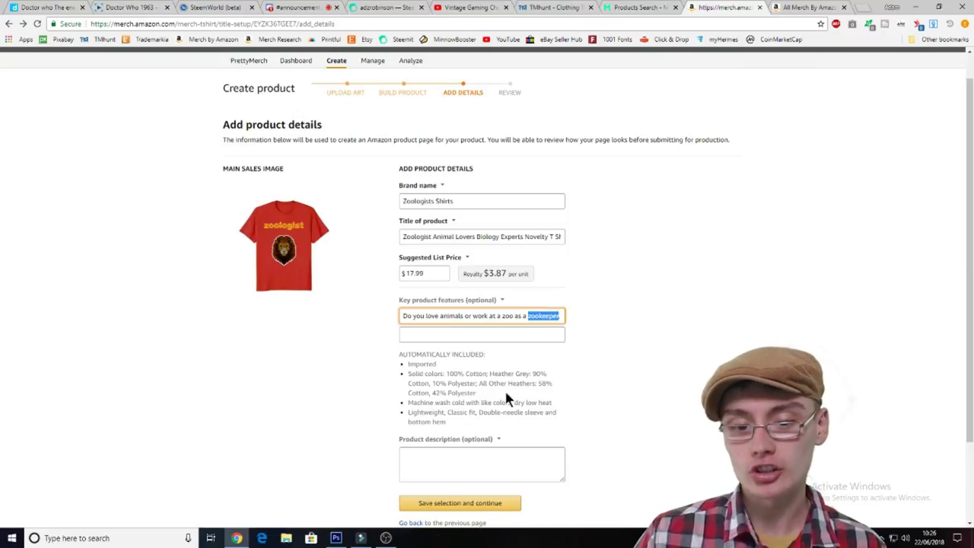
pyautogui.click(480, 506)
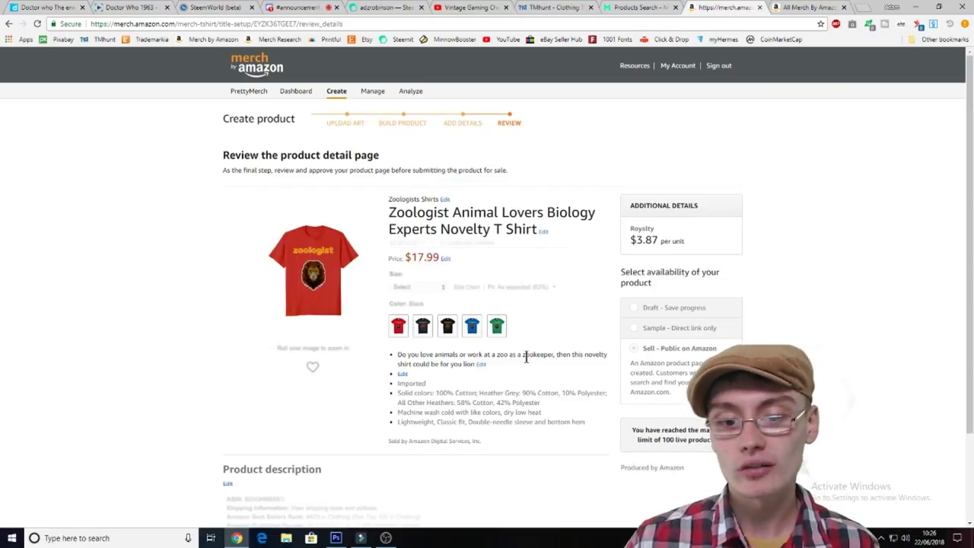
# Review the product detail page, checking the shirt's title, the availability options and the notice about the live product limit.
pyautogui.moveTo(387, 214); pyautogui.dragTo(541, 229)
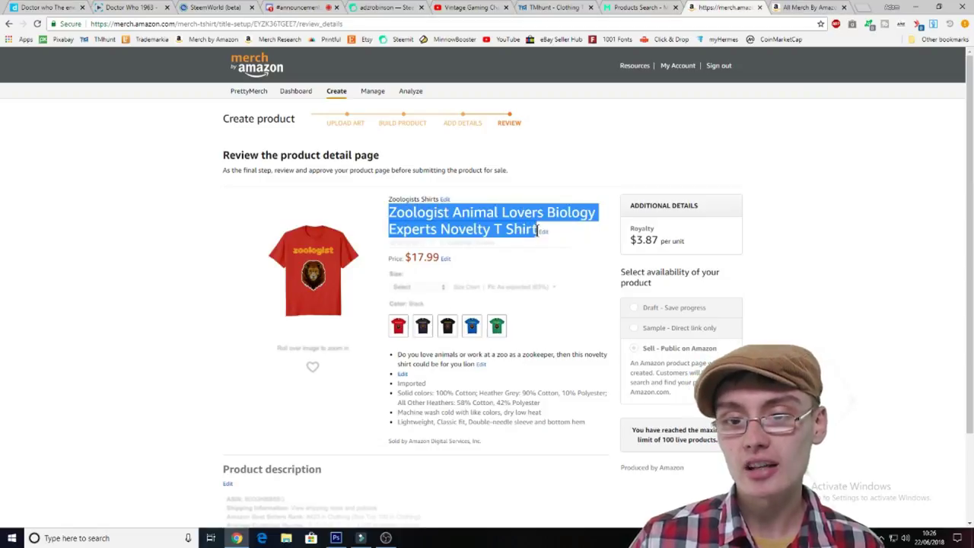
pyautogui.click(580, 235)
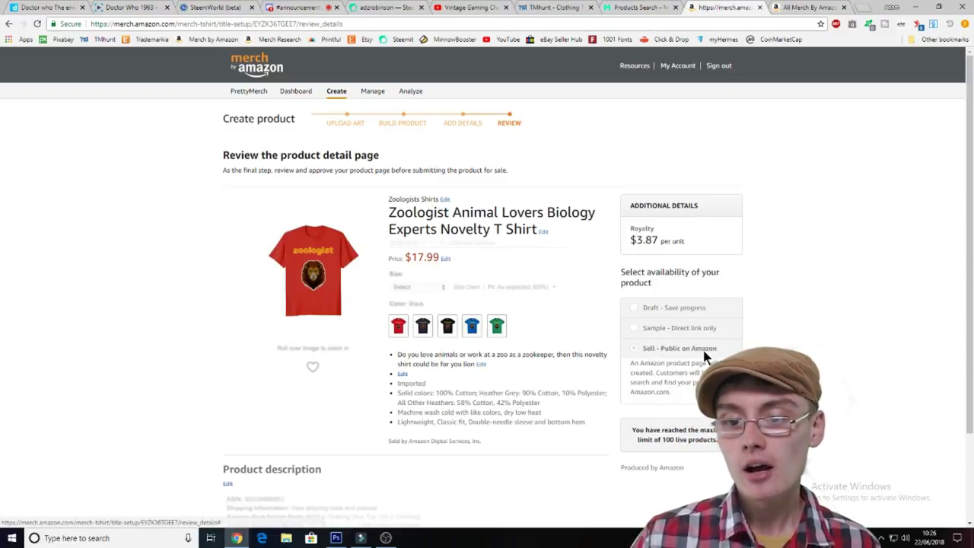
pyautogui.tripleClick(638, 434)
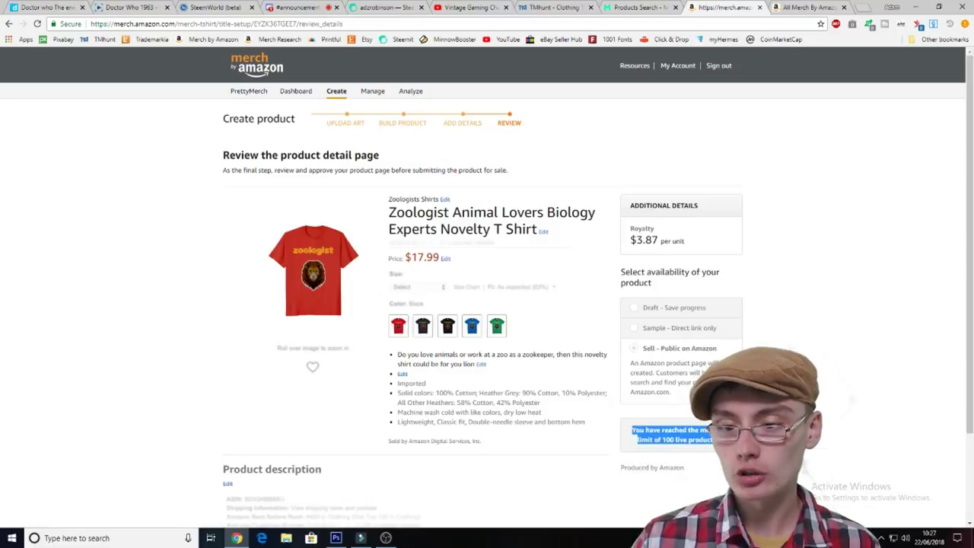
pyautogui.click(665, 439)
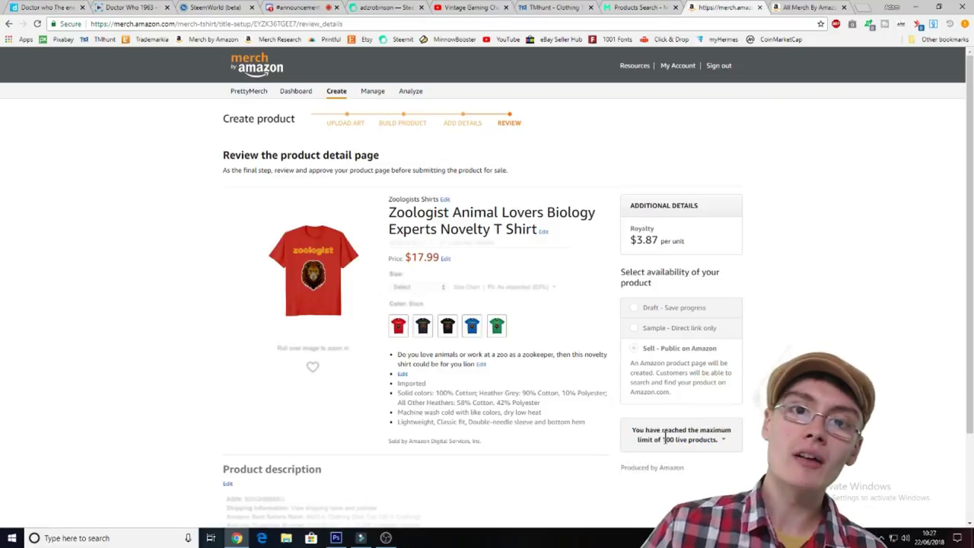